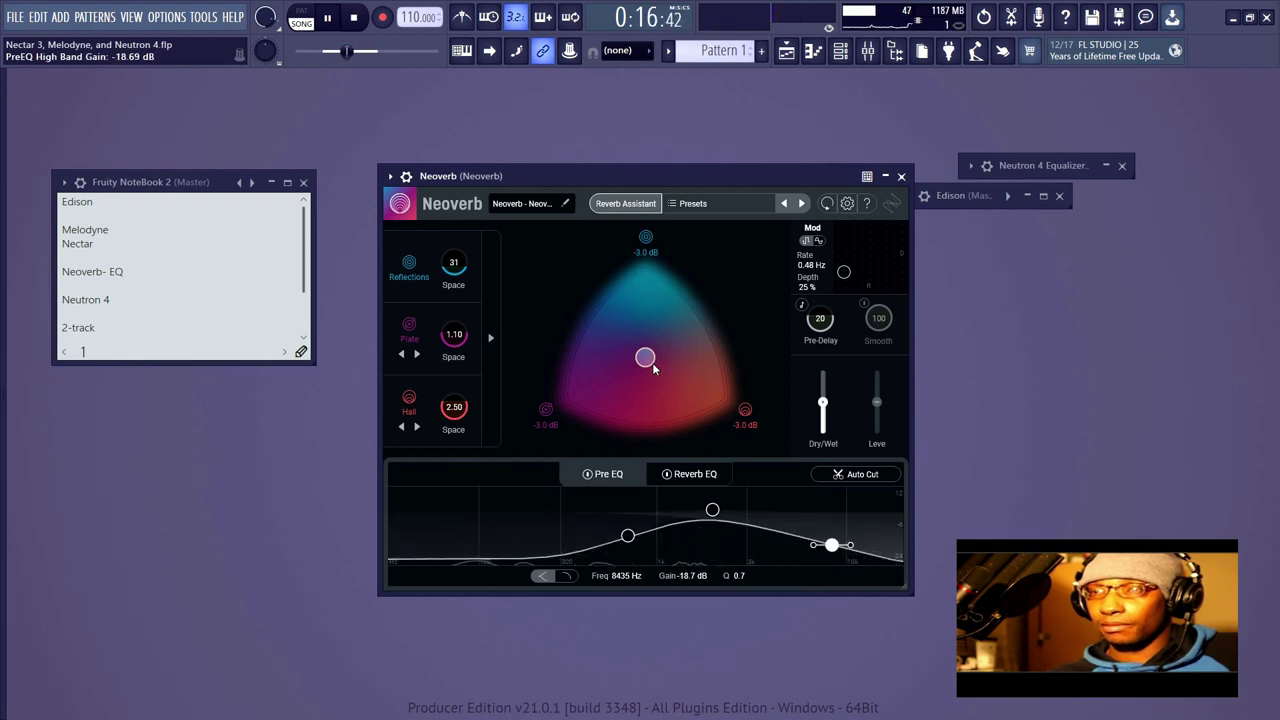
Step: Set Neoverb's dry/wet to 100% and blend its reverbs to about -2.1 dB reflections, -3.2 dB plate and -4.0 dB hall during playback
drag(641, 359, 628, 396)
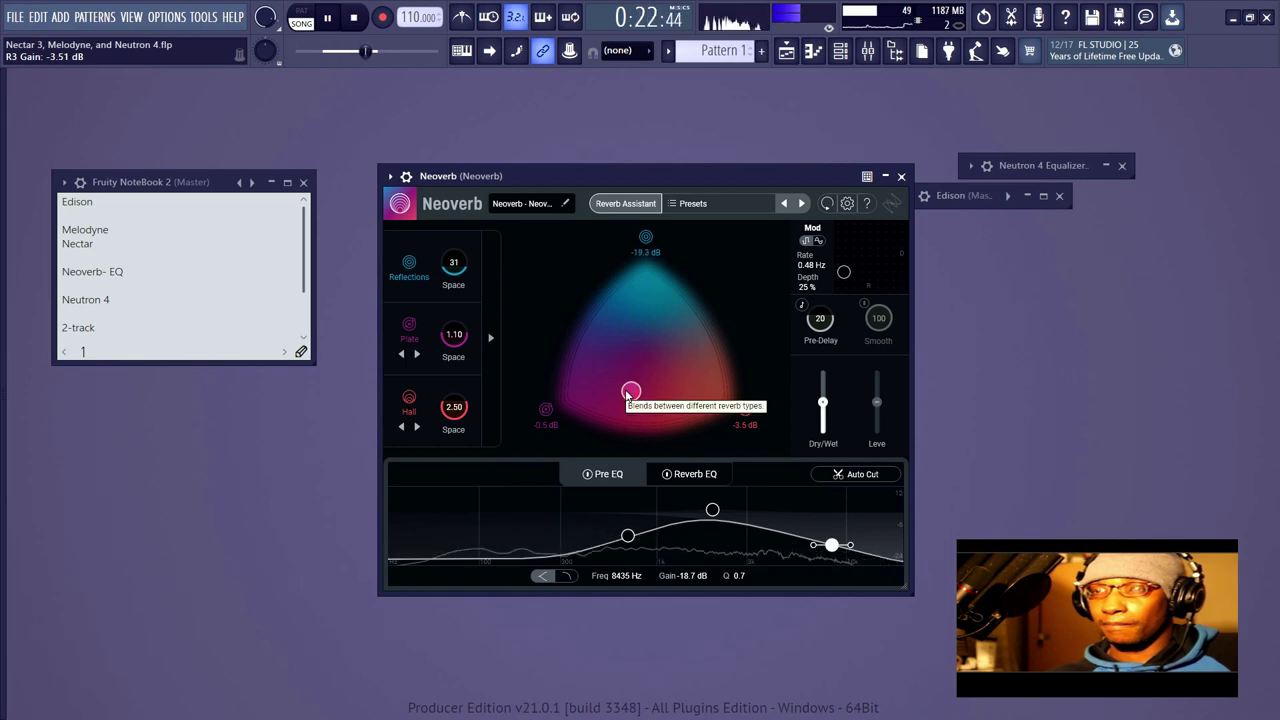
mouse_move(628, 396)
mouse_down()
mouse_move(646, 378)
mouse_move(629, 404)
mouse_up()
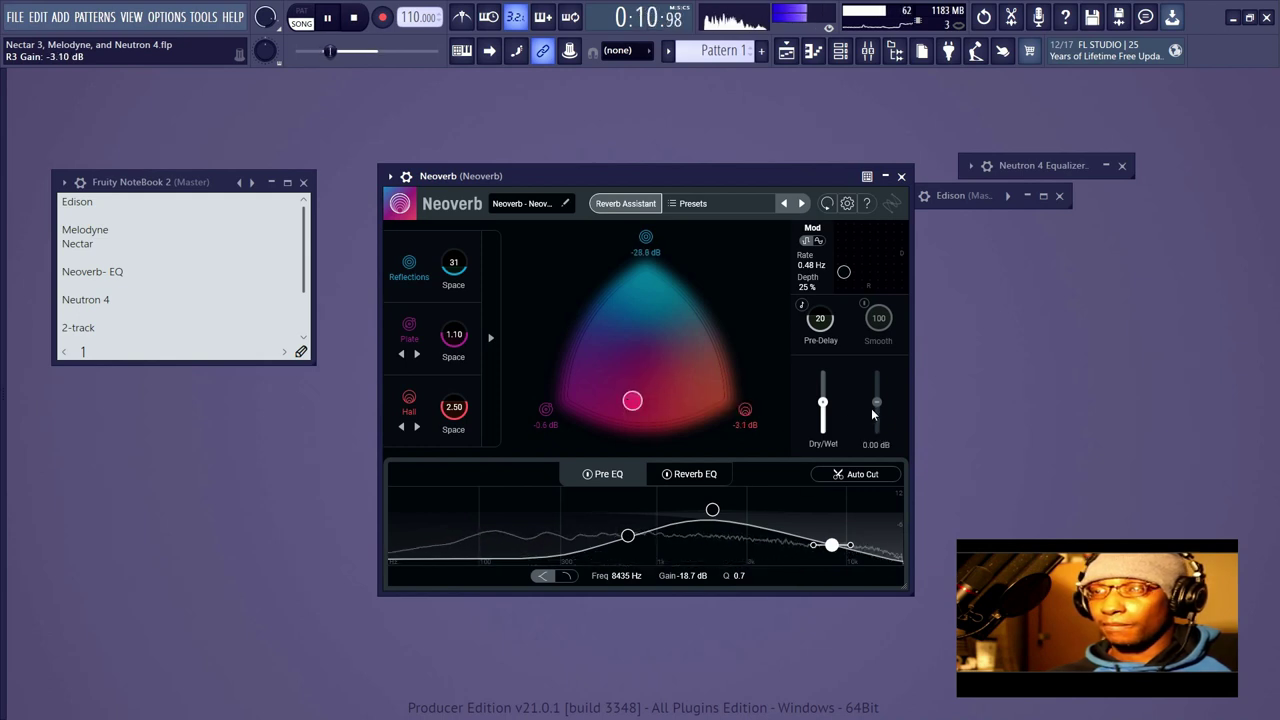
drag(823, 405, 823, 370)
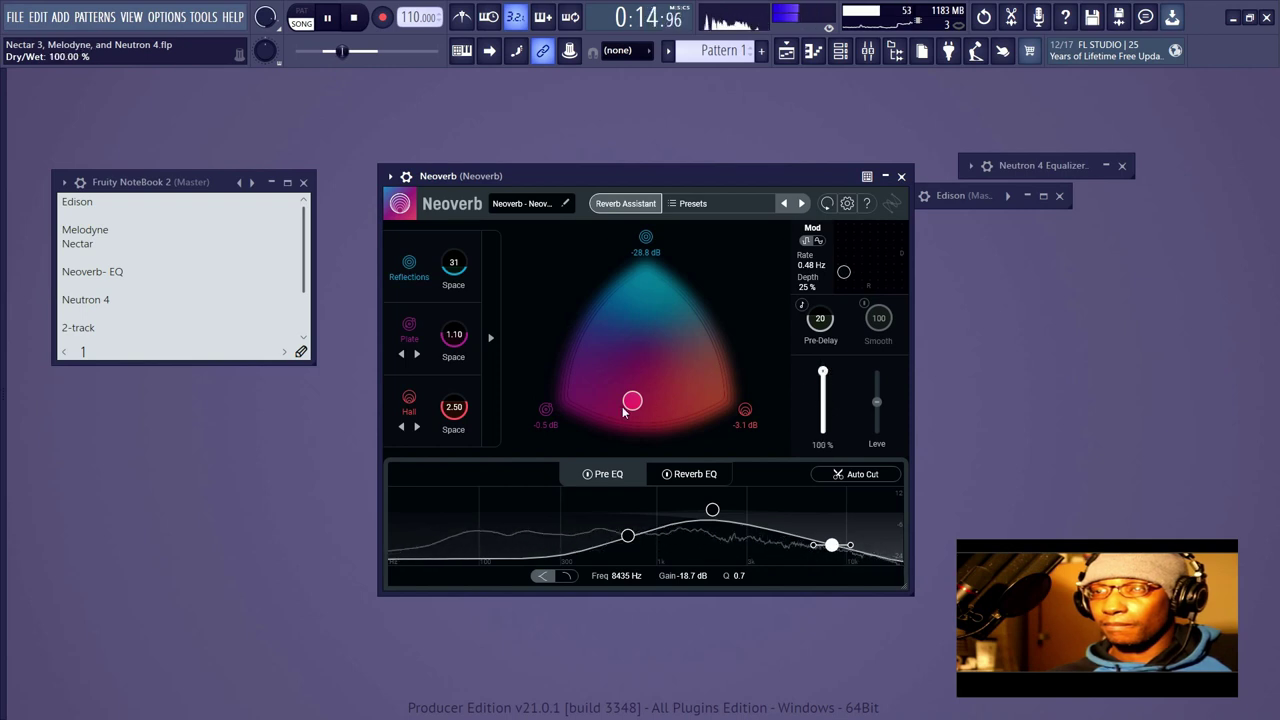
drag(641, 407, 650, 356)
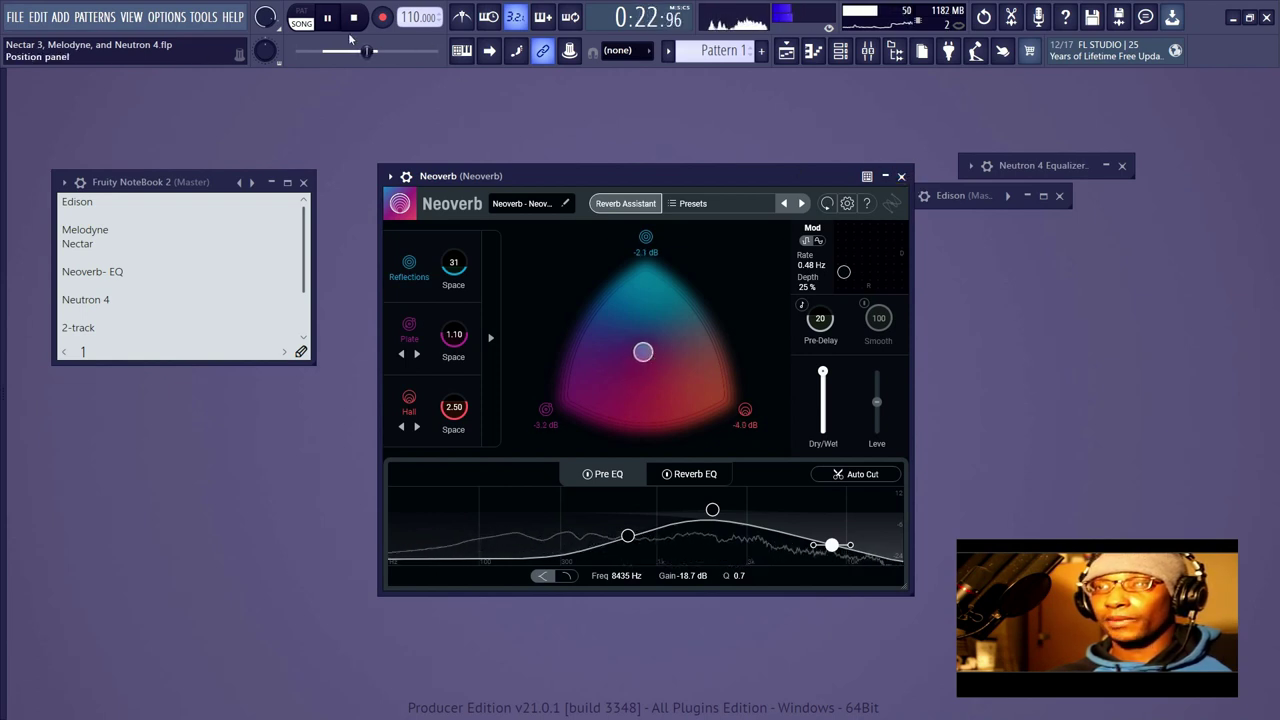
click(353, 17)
mouse_move(826, 372)
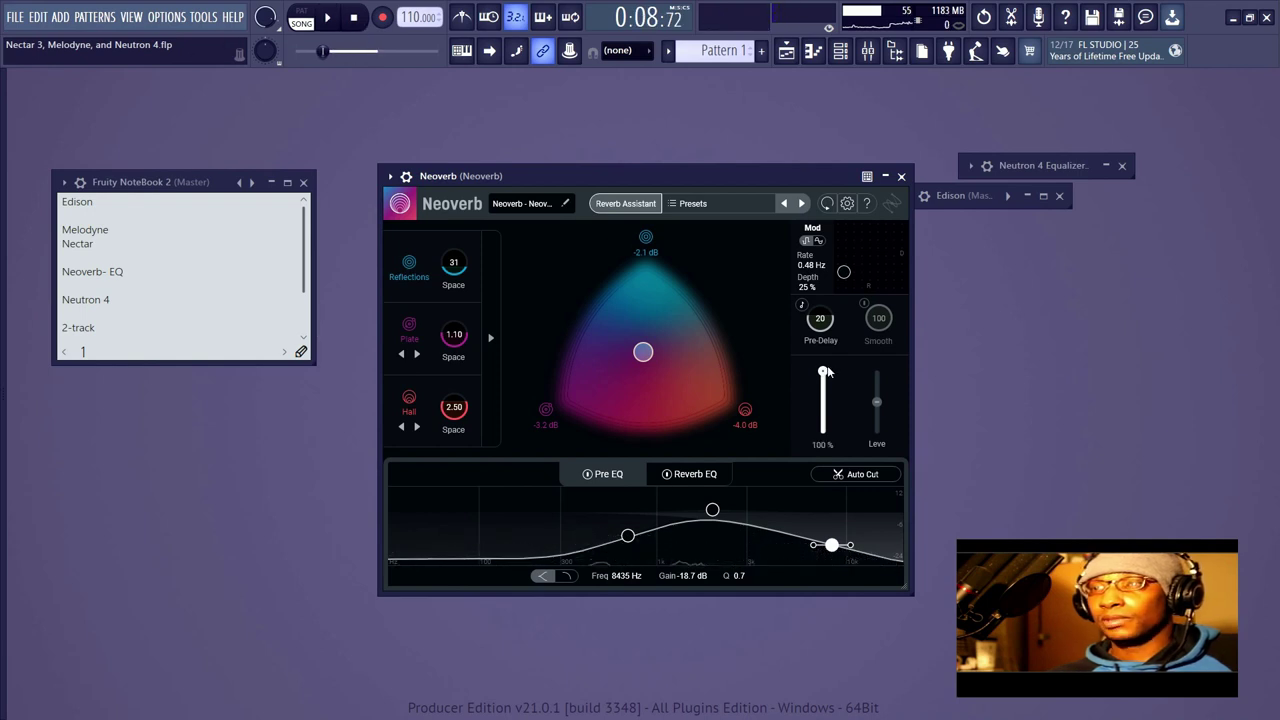
mouse_move(826, 372)
mouse_down()
mouse_move(826, 420)
mouse_move(836, 367)
mouse_up()
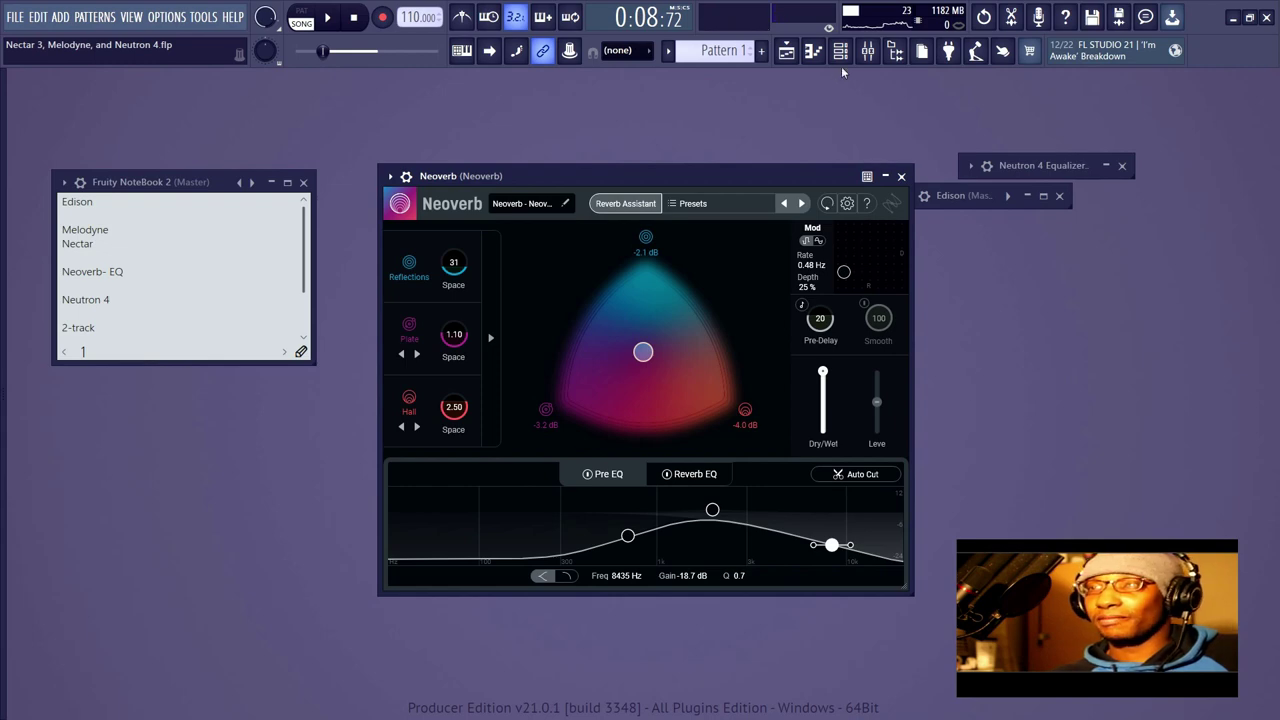
Step: Open the mixer and inspect the Fruity send on the Not Even a Mouse track
click(879, 55)
click(210, 216)
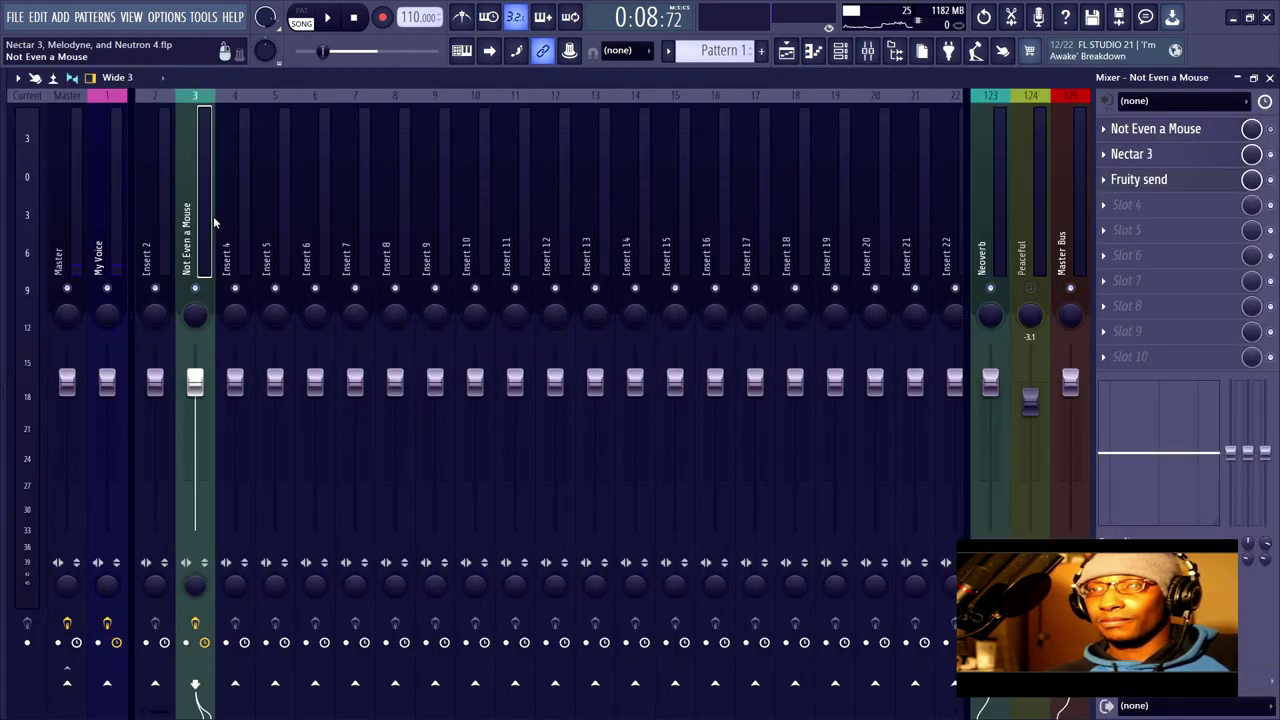
click(1208, 184)
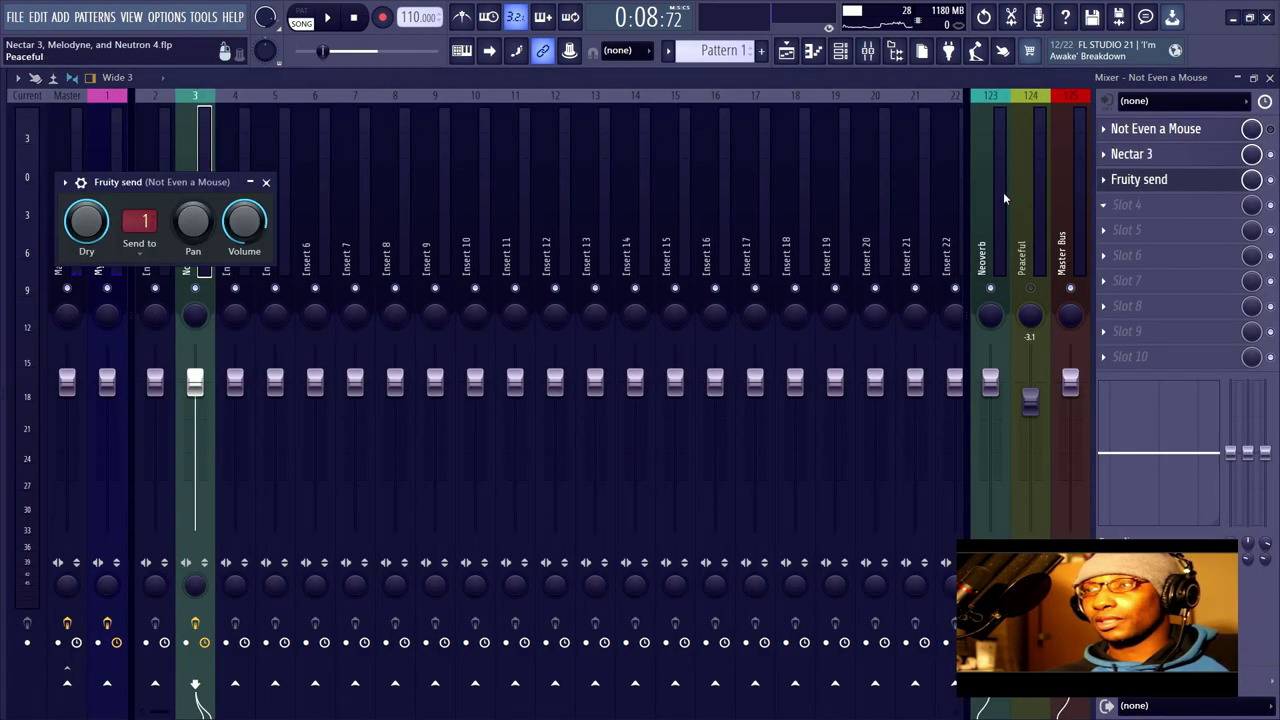
key(Escape)
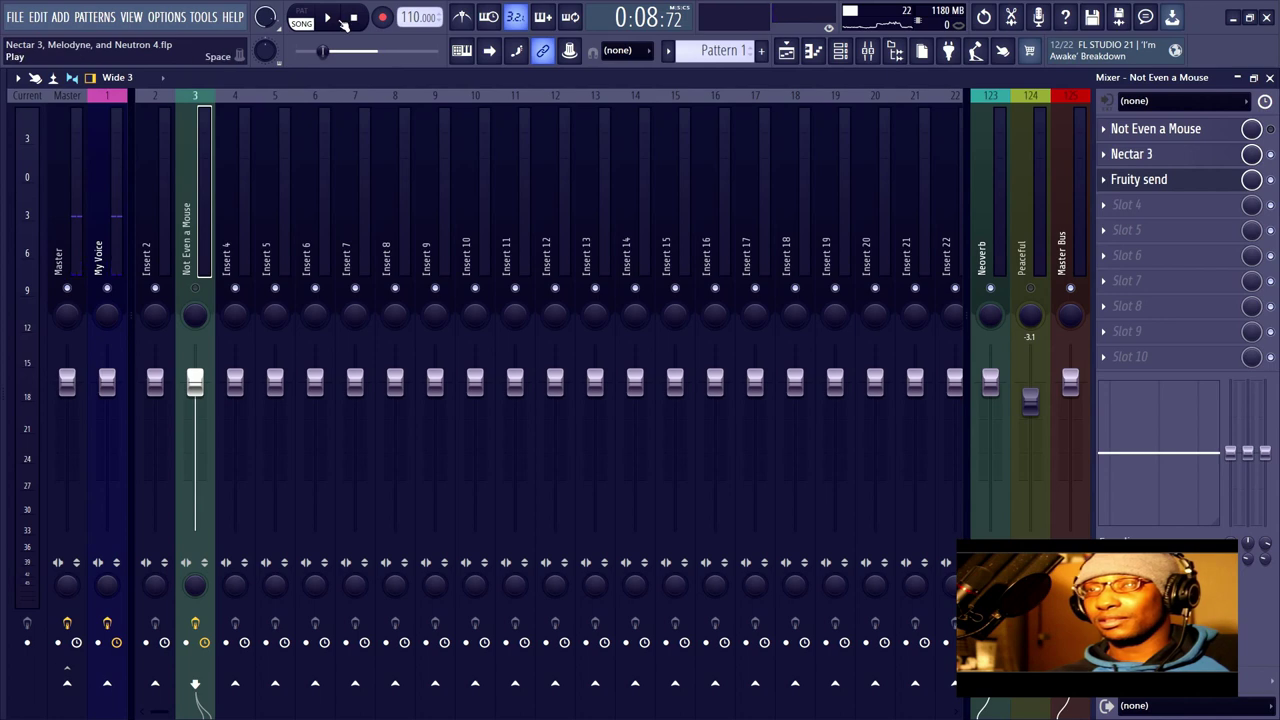
Step: Play the song with the Not Even a Mouse track muted and open Neoverb from its mixer track
click(344, 18)
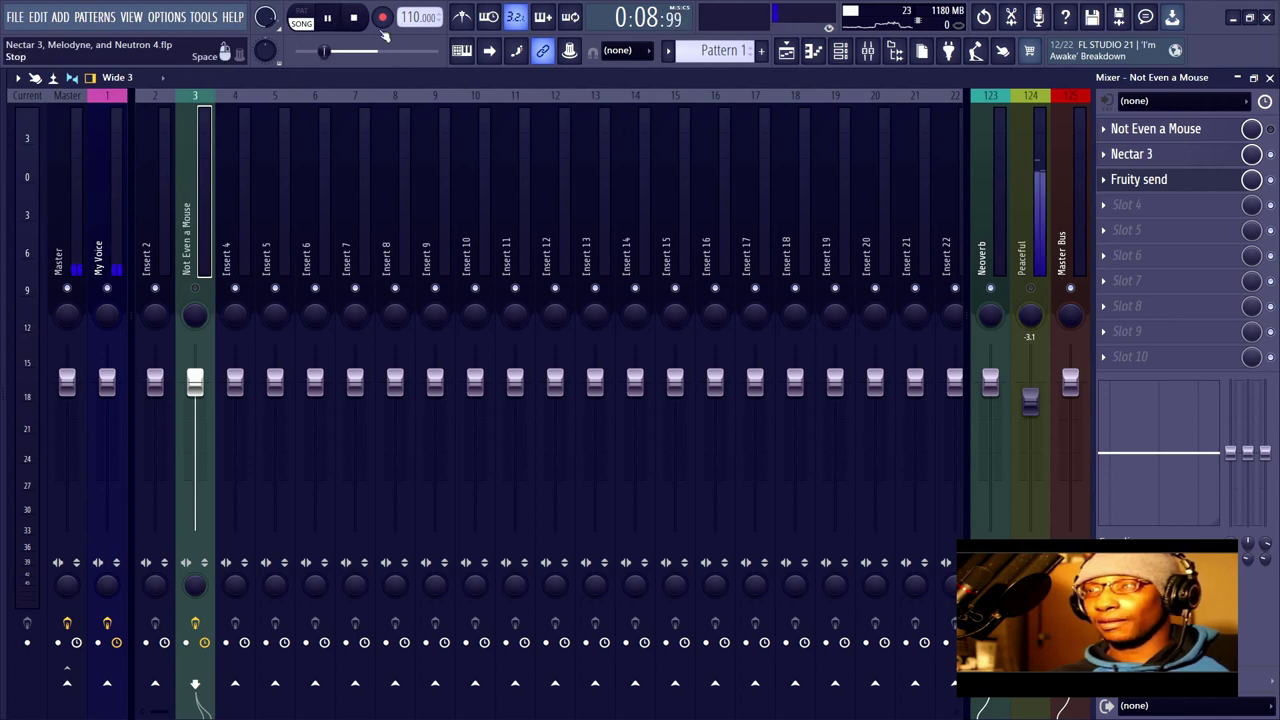
click(985, 216)
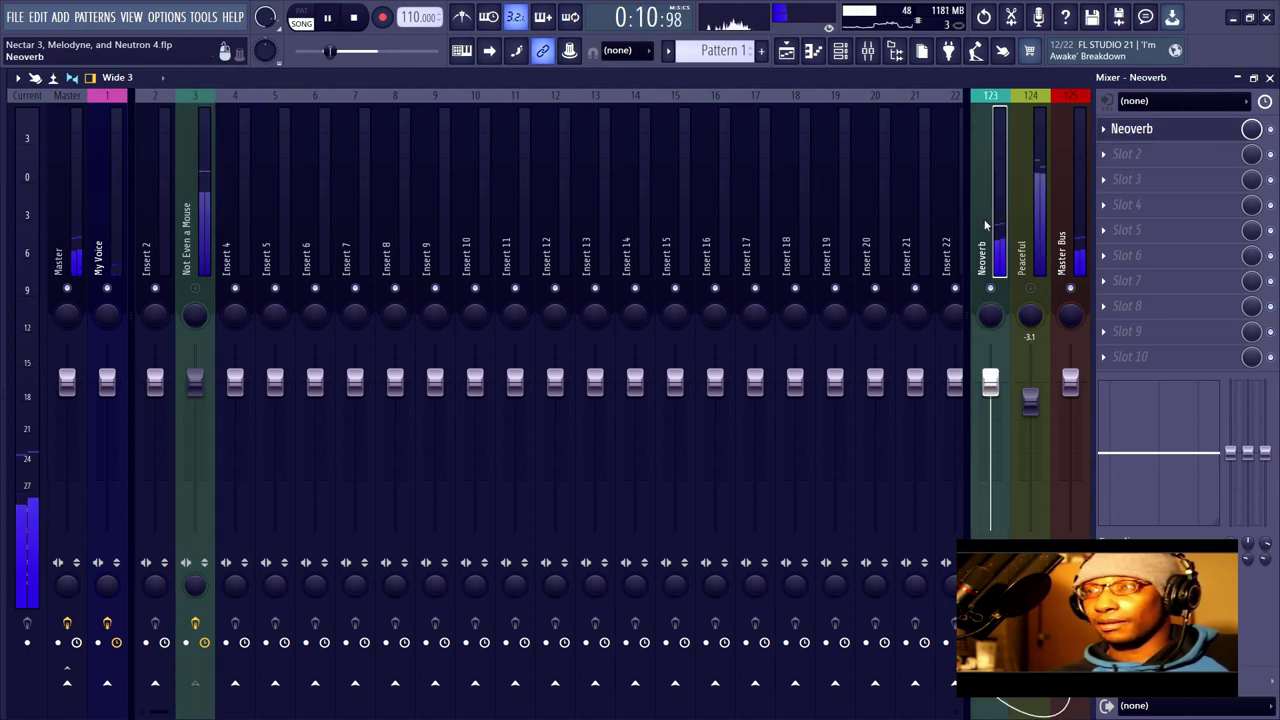
click(1132, 128)
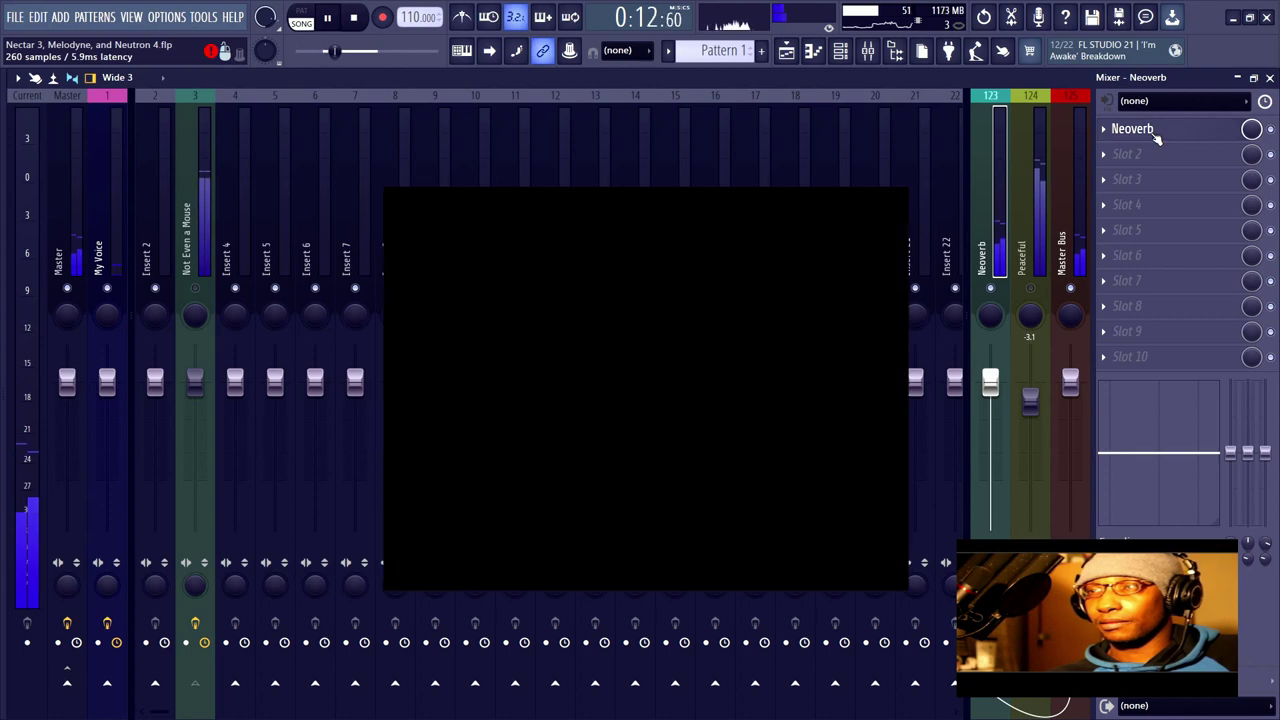
Step: Shape Neoverb's Pre EQ with the low band about 492 Hz at -15.6 dB, bell 1952 Hz at 5.0 dB, high band 6571 Hz at -12.2 dB
drag(627, 536, 630, 532)
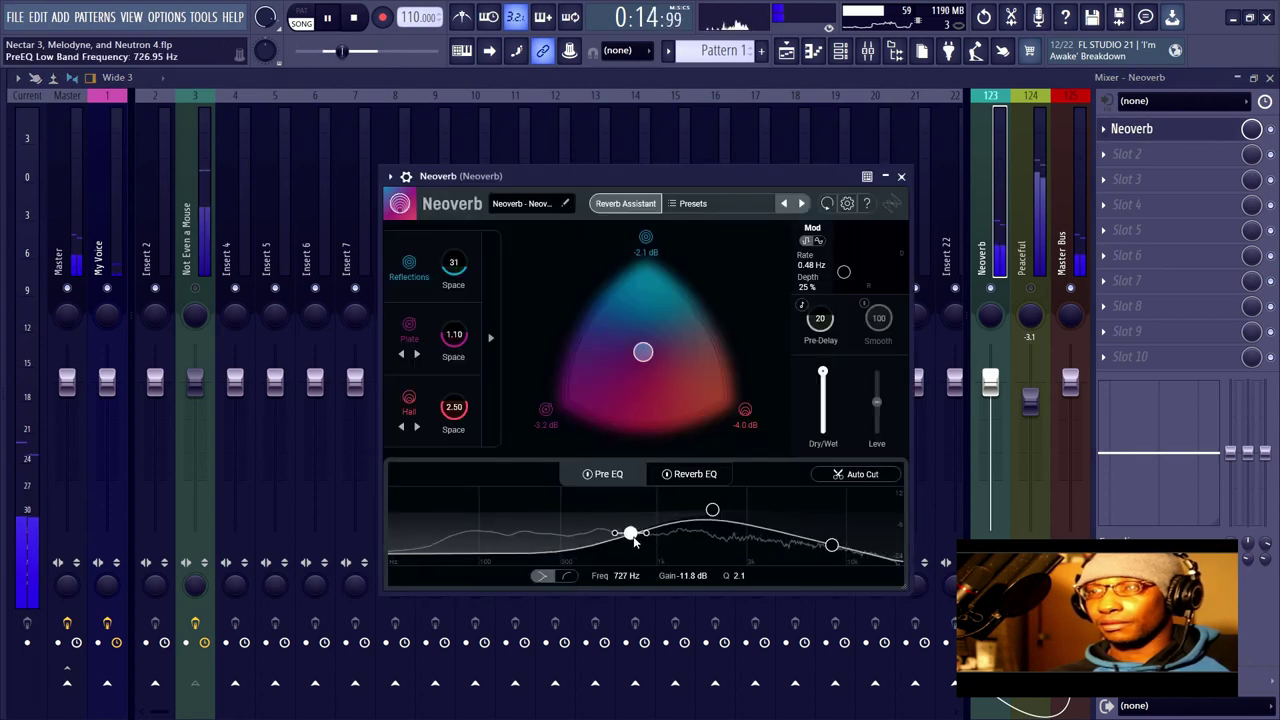
click(589, 475)
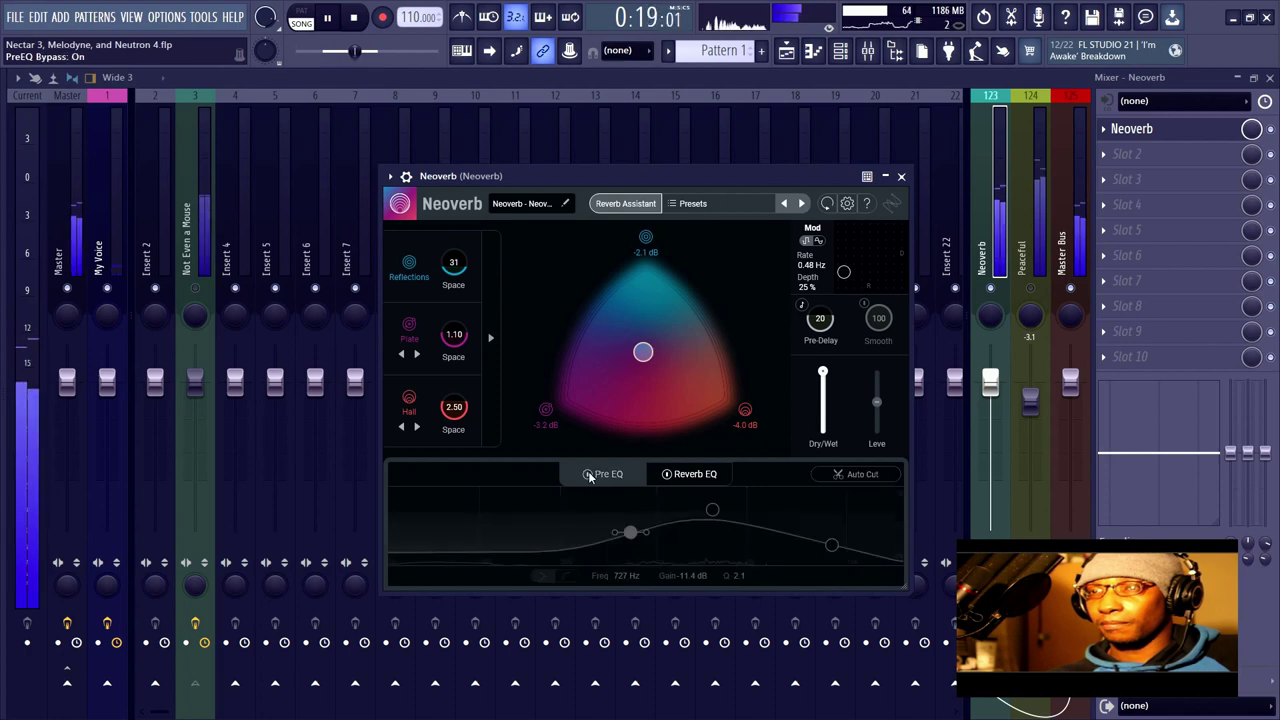
click(589, 475)
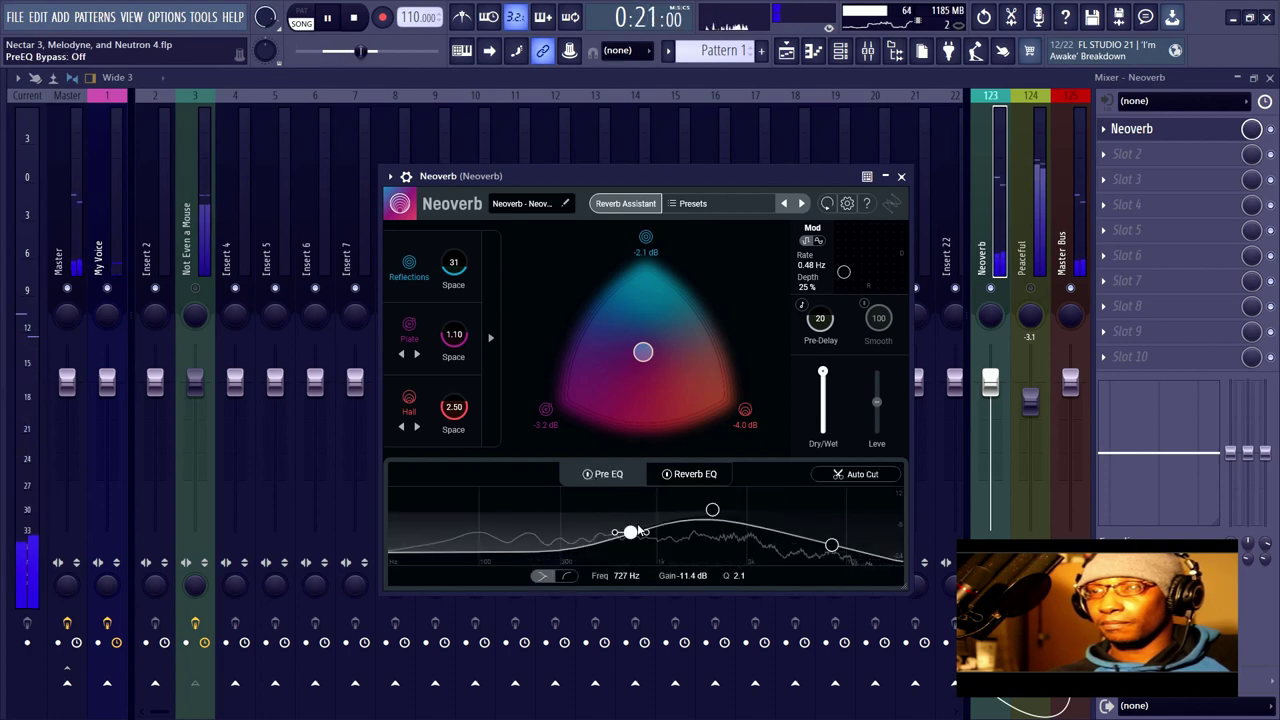
drag(629, 533, 598, 540)
drag(712, 510, 711, 503)
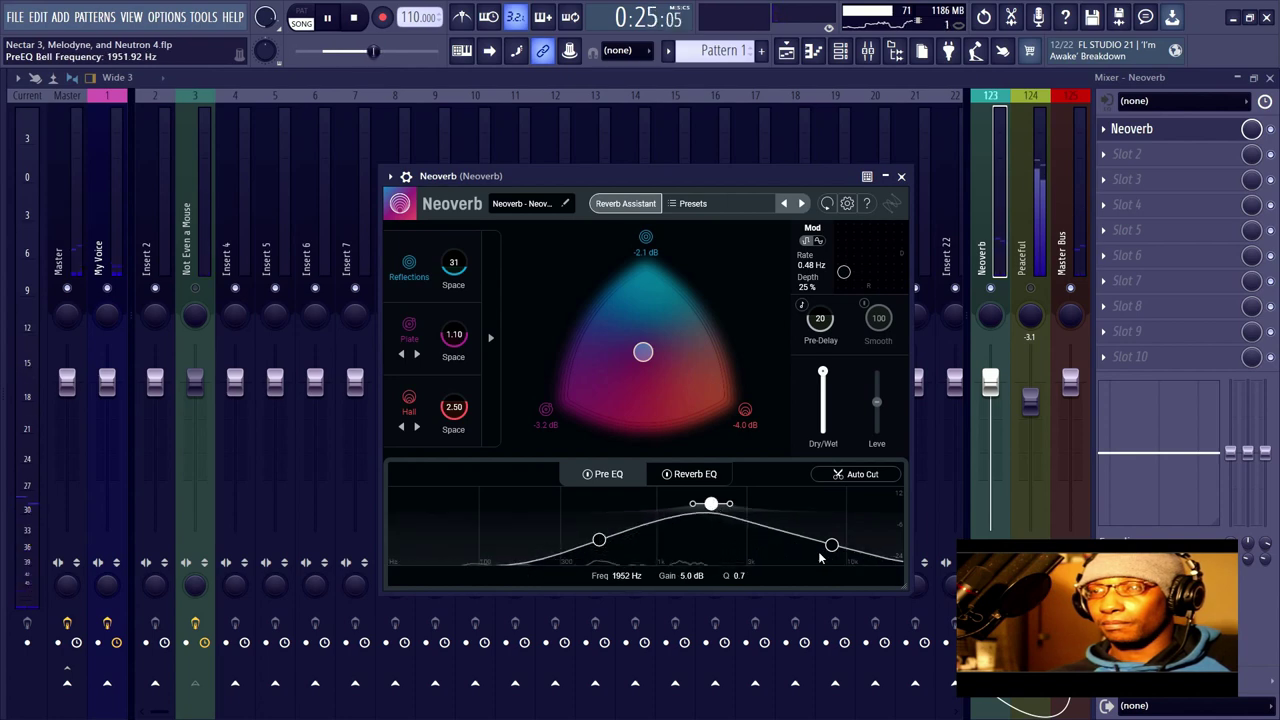
mouse_move(829, 548)
mouse_down()
mouse_move(819, 522)
mouse_move(811, 540)
mouse_up()
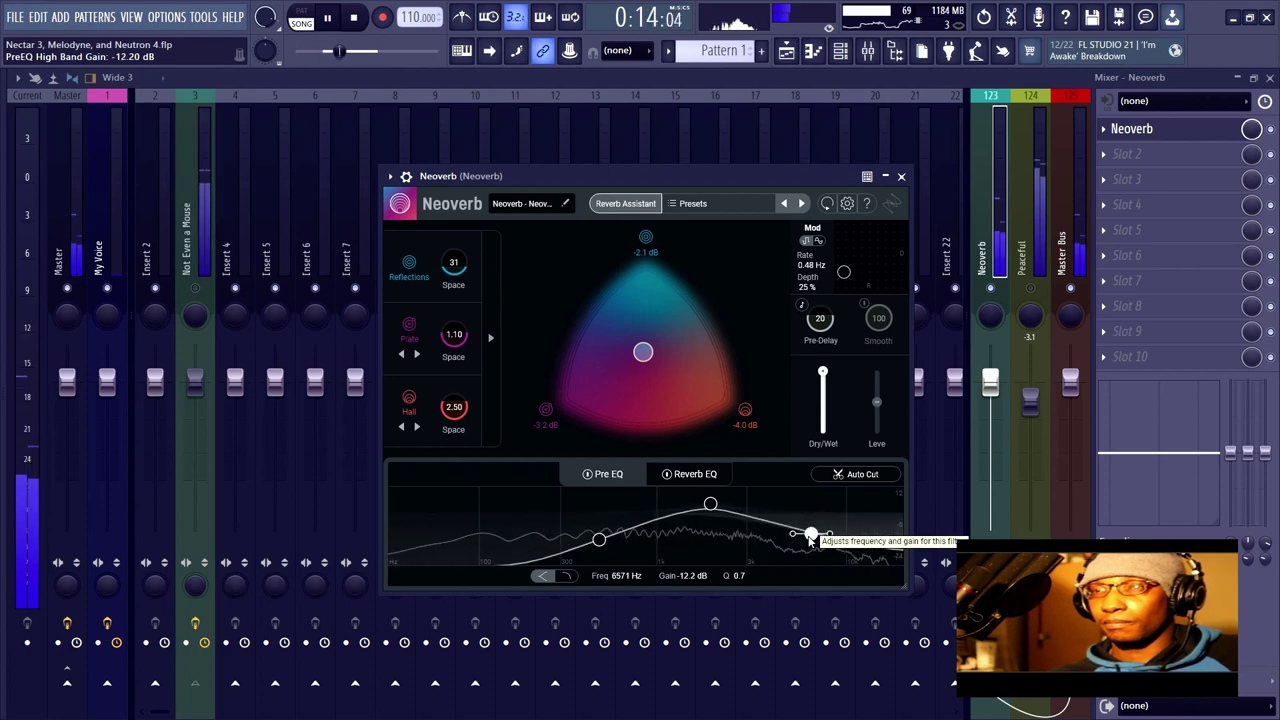
click(356, 18)
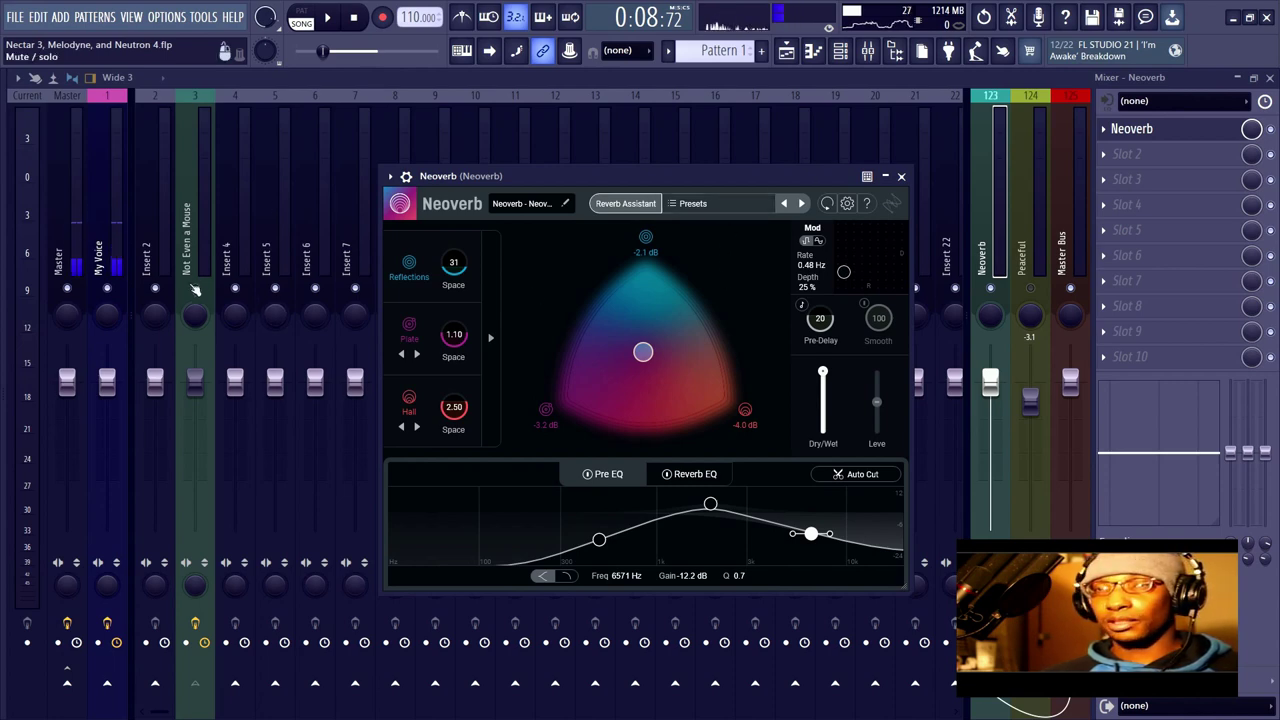
Step: Unmute the Not Even a Mouse track and lower the Neoverb track's volume to about -13.1 dB during playback
key(Escape)
click(330, 18)
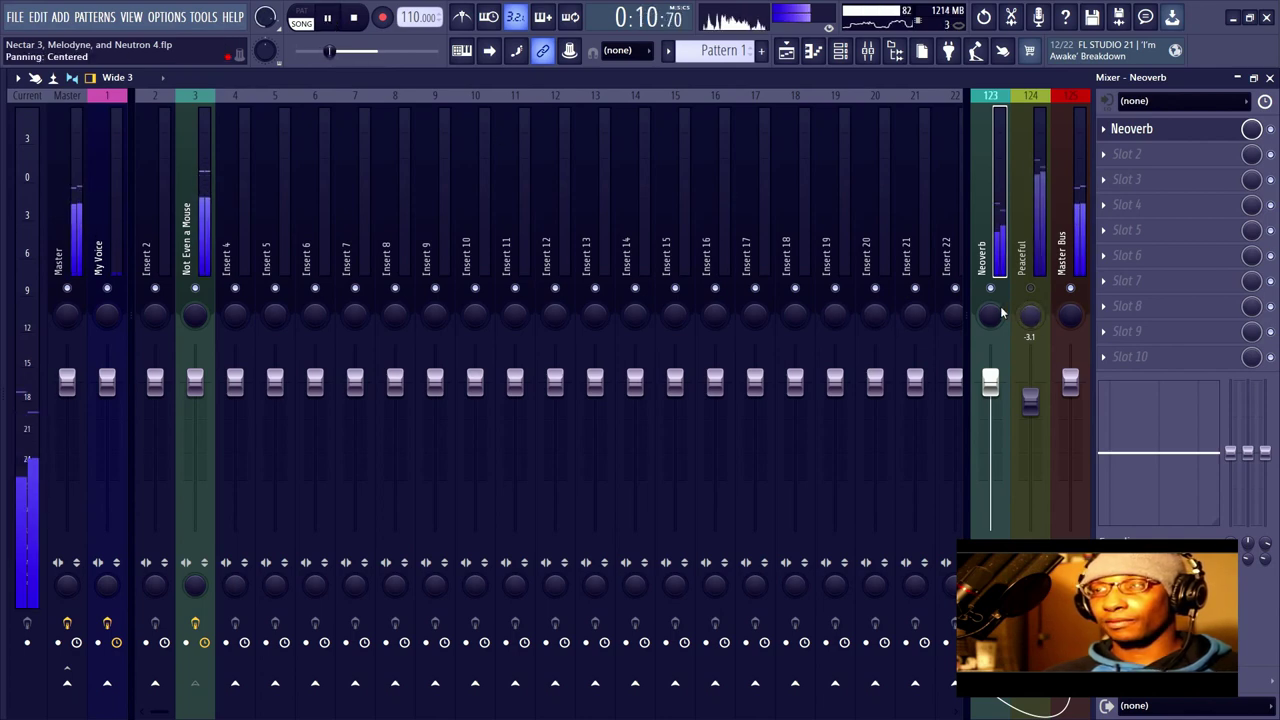
drag(990, 380, 990, 459)
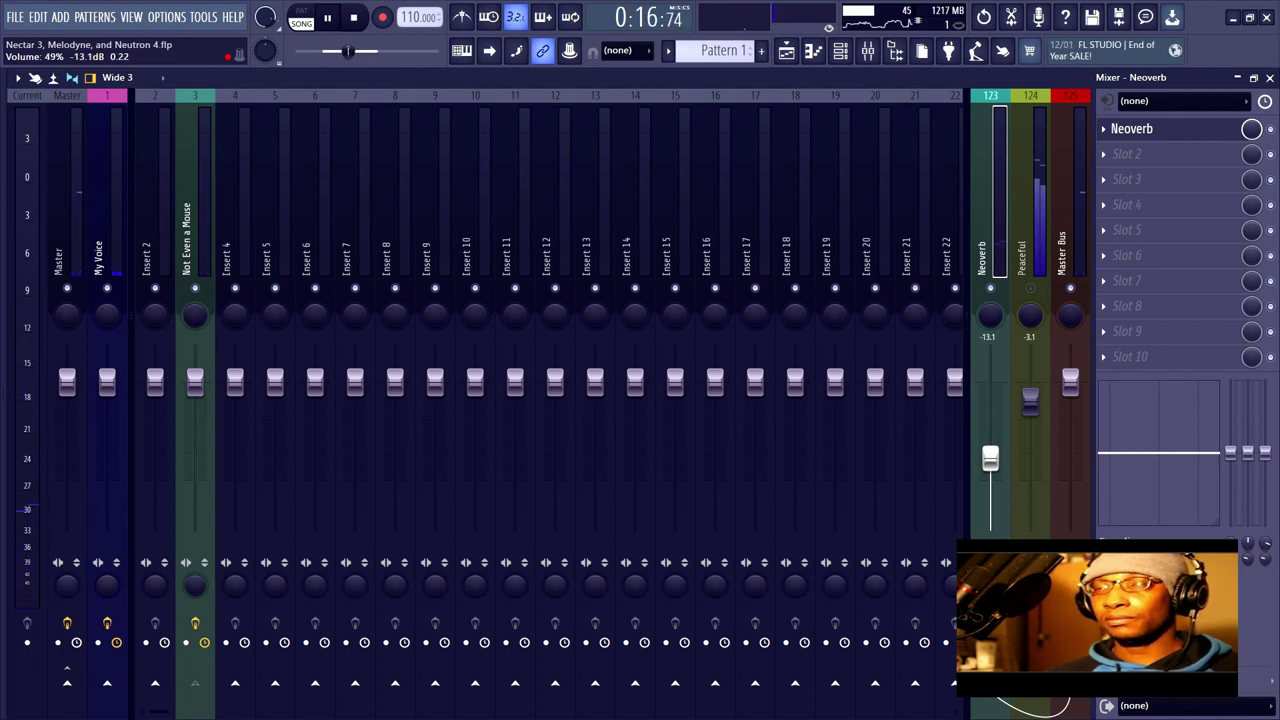
Step: Check Neoverb's detailed reflections, plate and hall settings and set its pre-delay to about 17 ms
click(1172, 137)
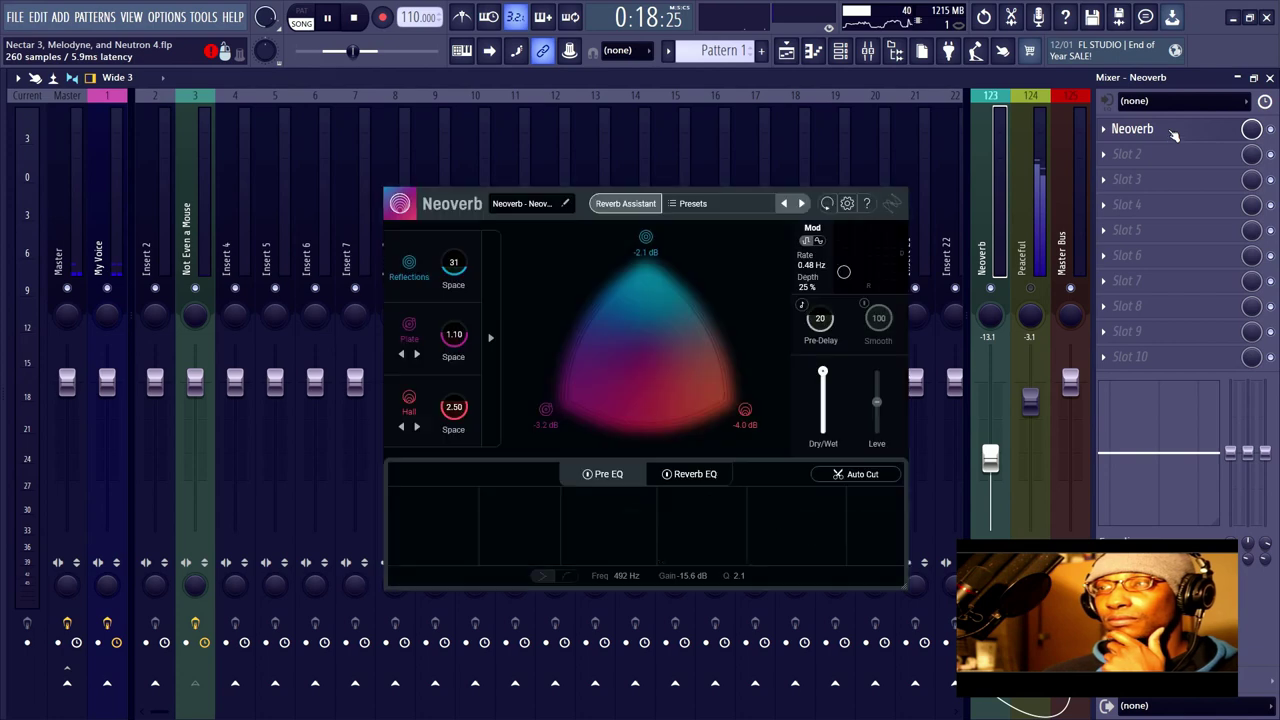
click(487, 340)
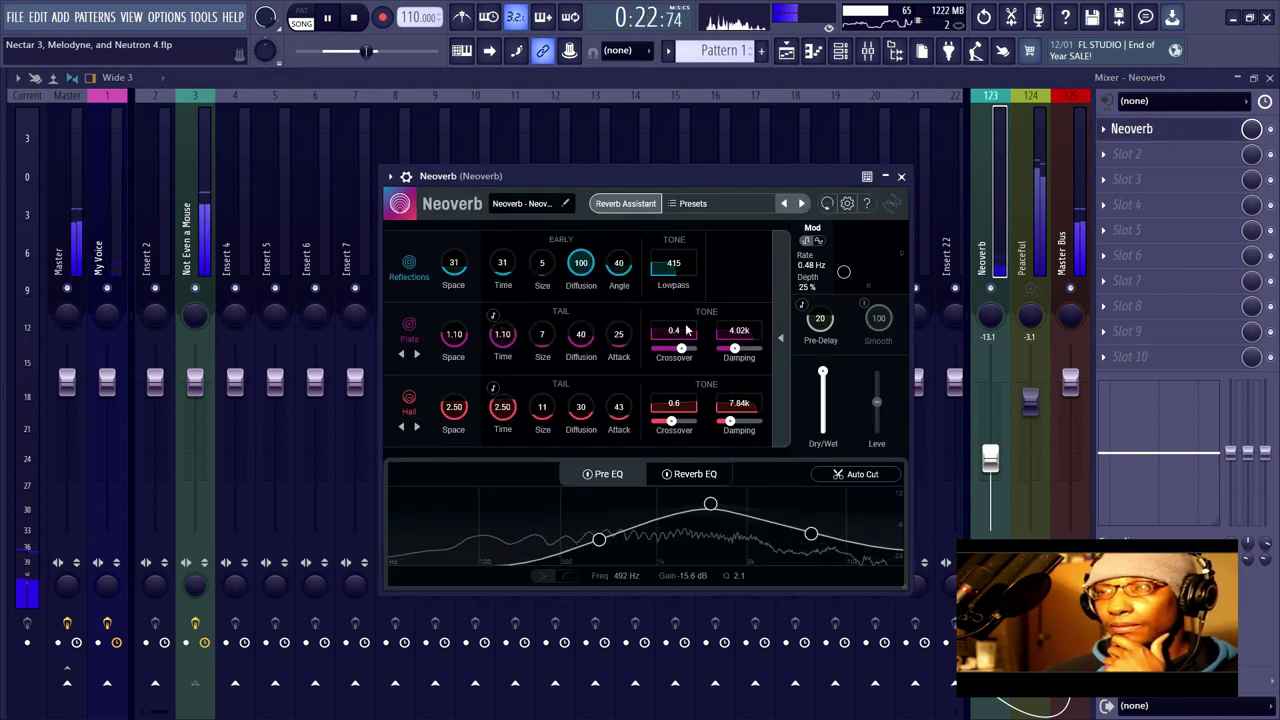
click(777, 341)
scroll(820, 322, down, 3)
scroll(821, 325, up, 2)
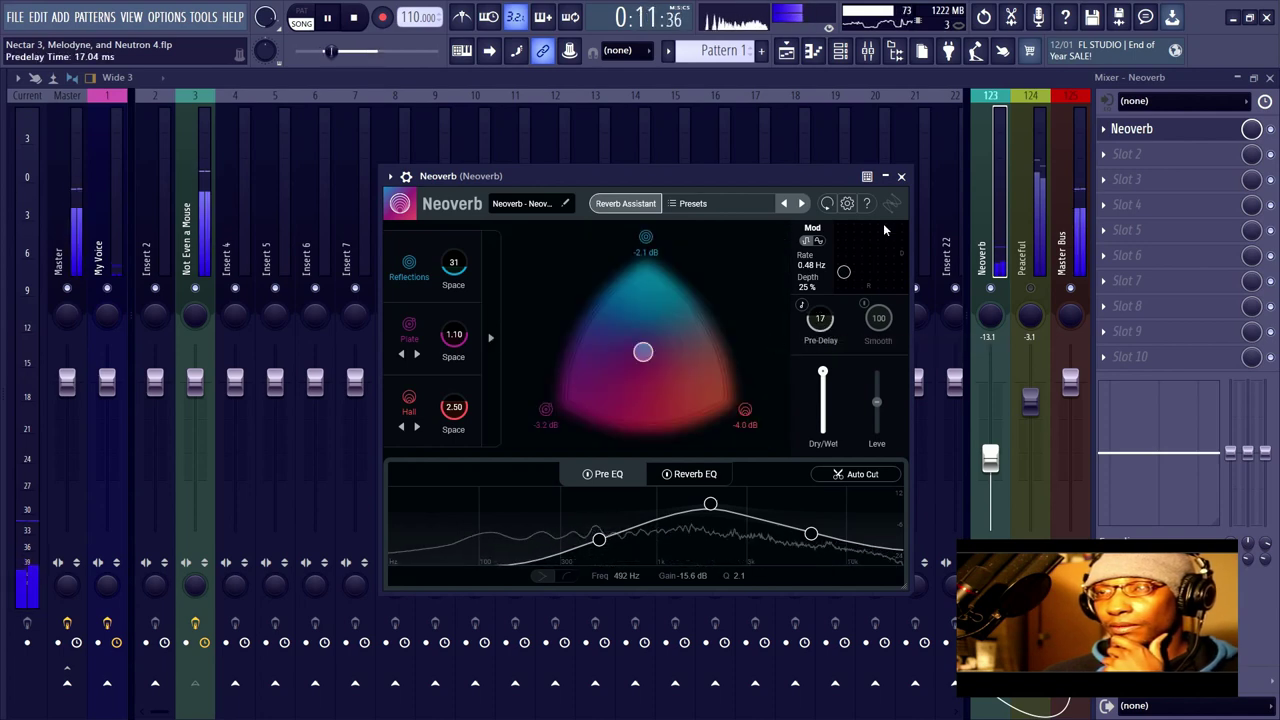
Step: Close Neoverb, fine-tune its track volume to about -13.2 dB, and compare the mix with that track muted
click(901, 176)
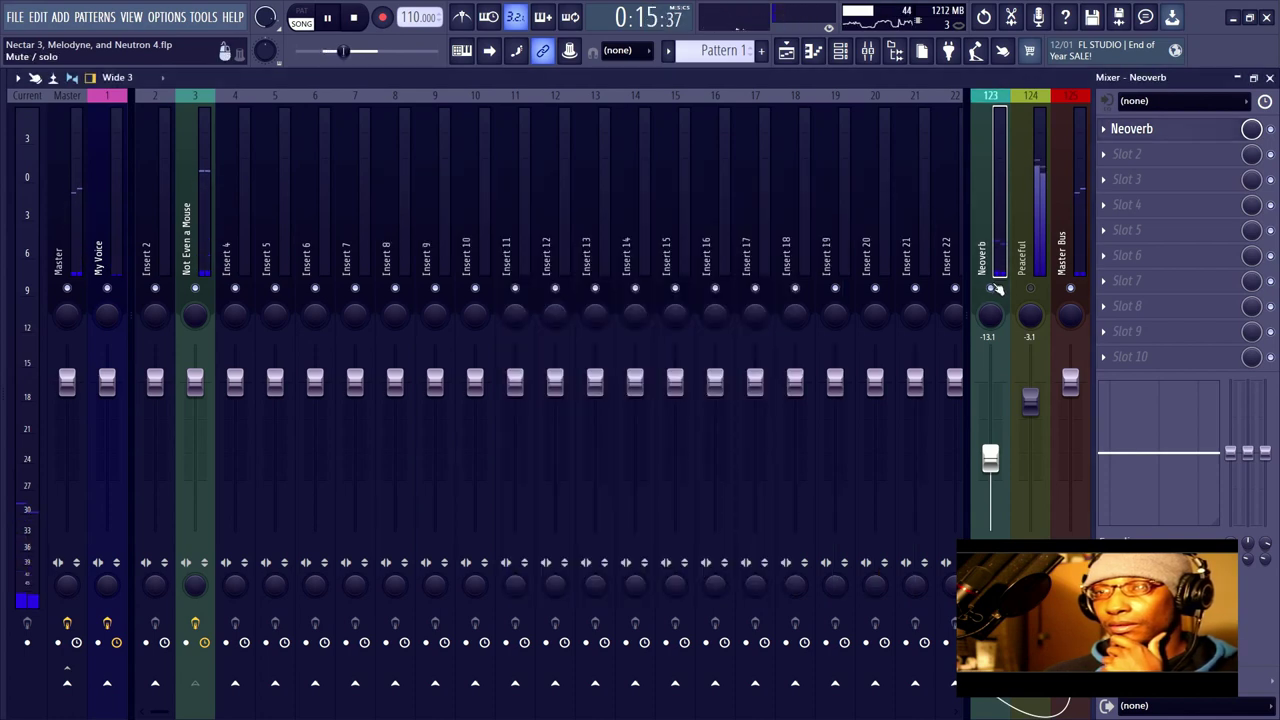
drag(990, 458, 990, 459)
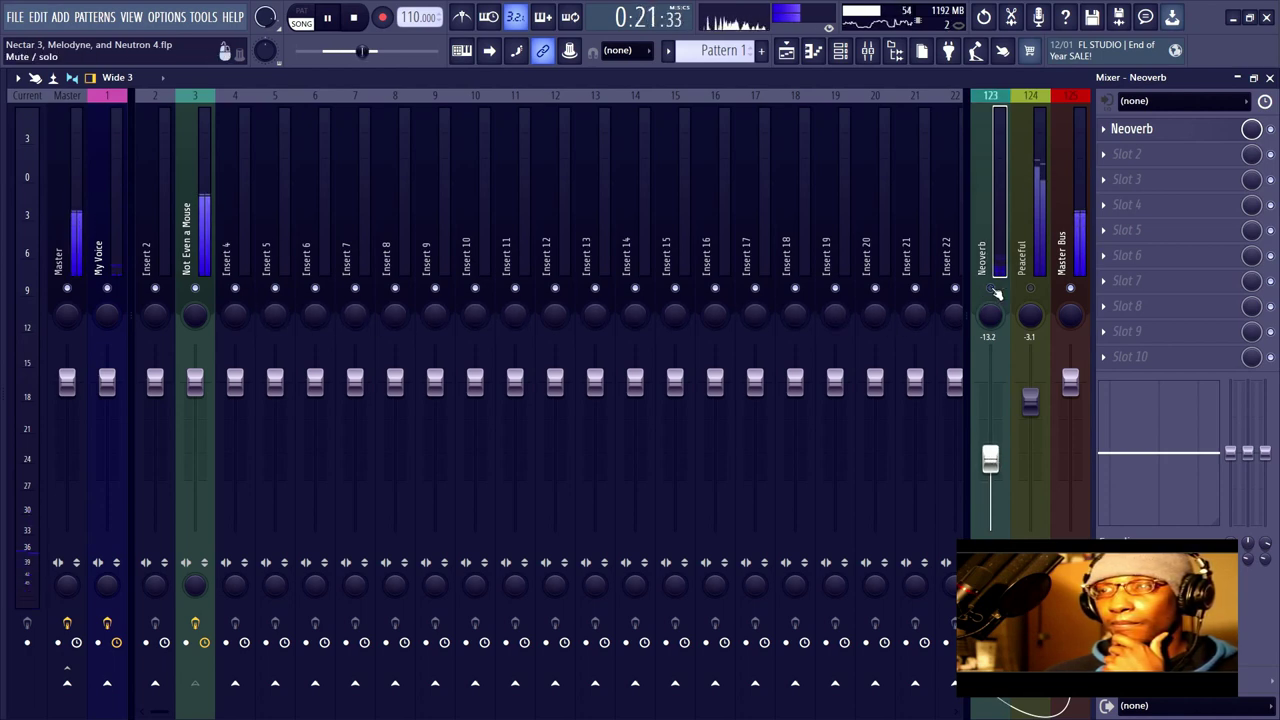
click(358, 20)
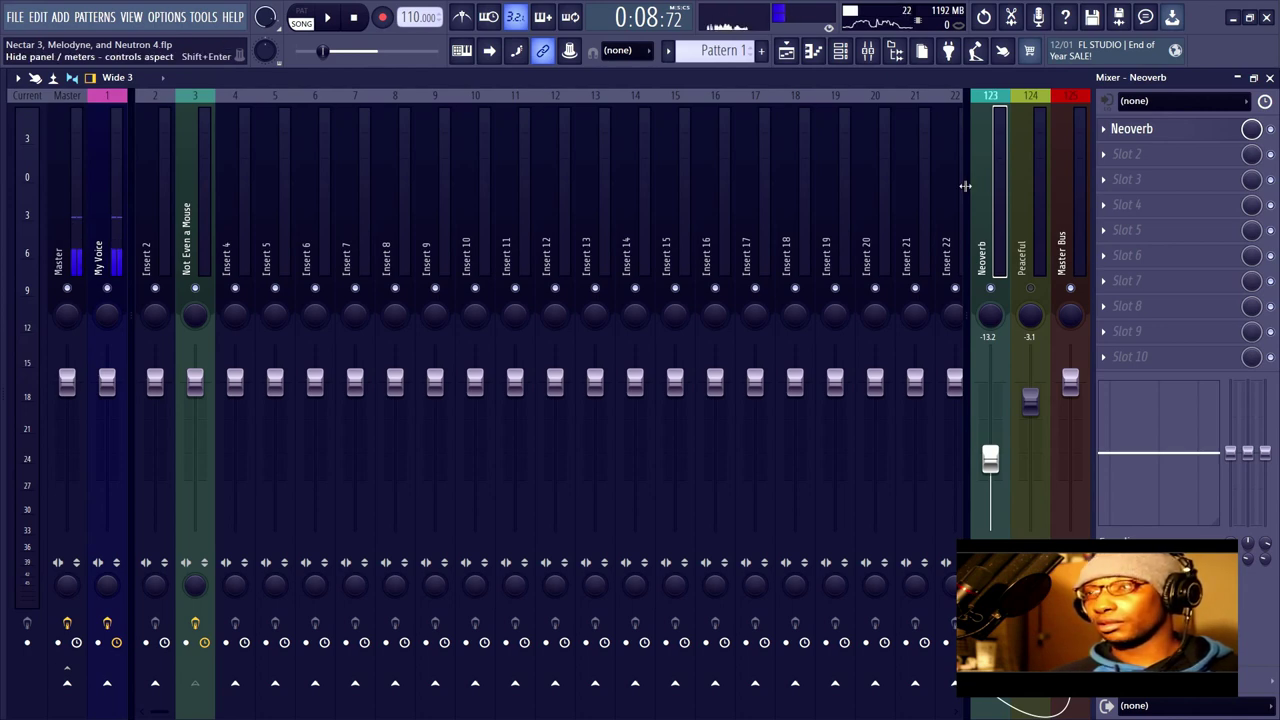
click(205, 192)
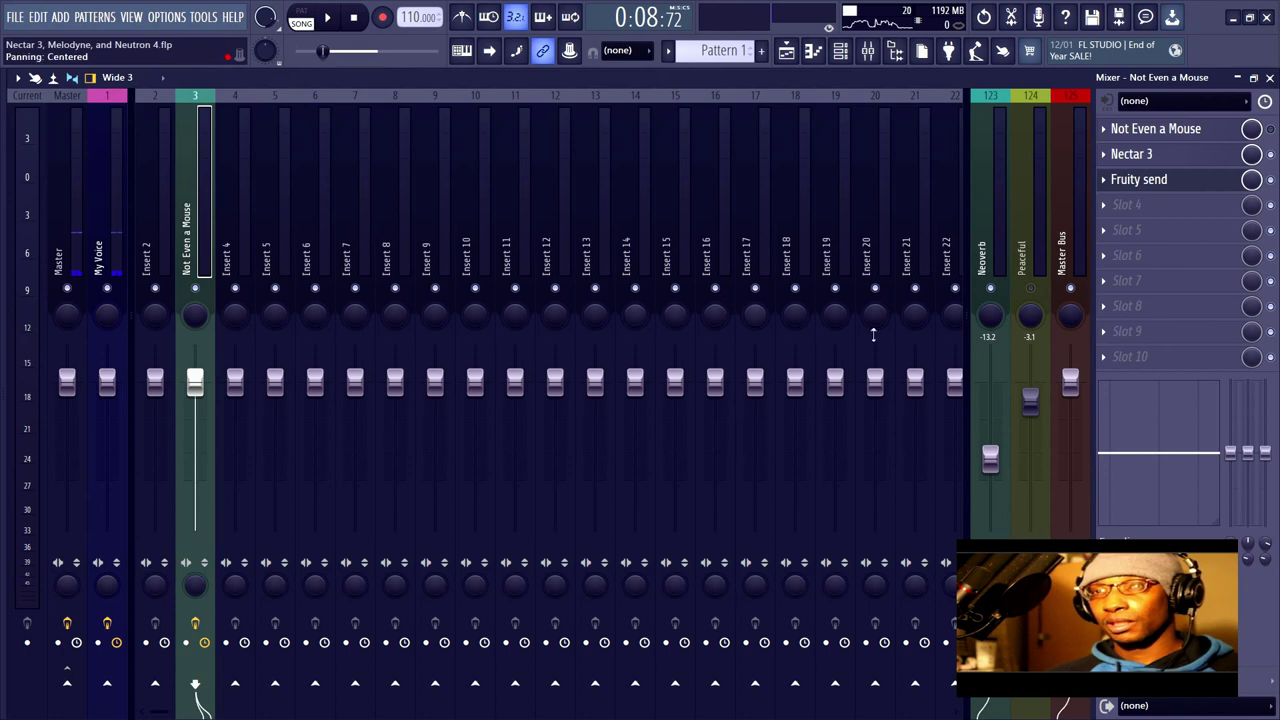
click(973, 187)
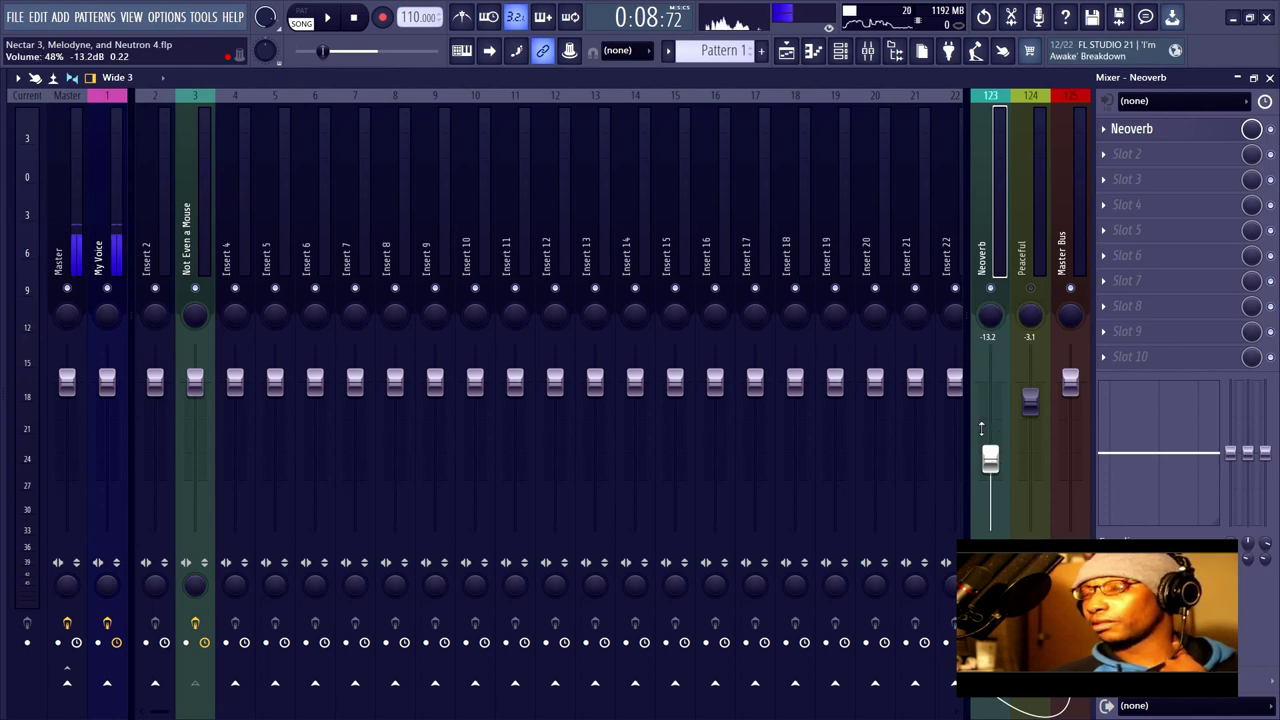
click(203, 271)
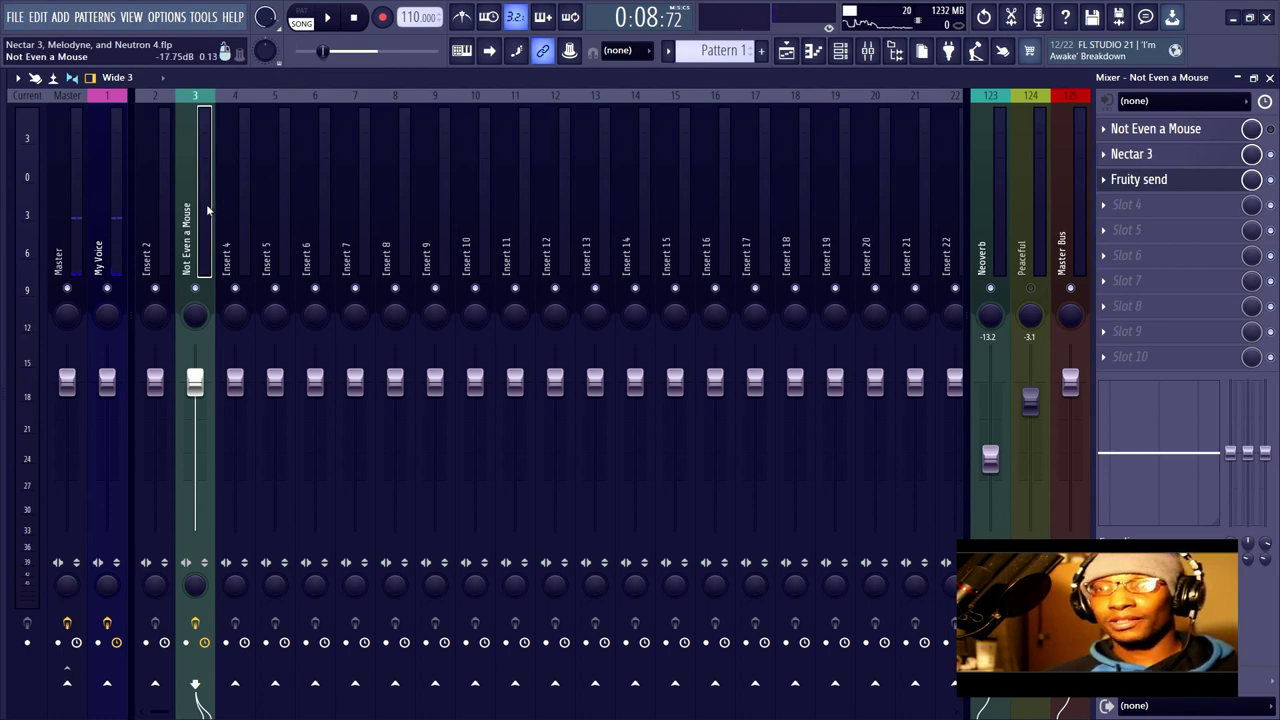
click(992, 155)
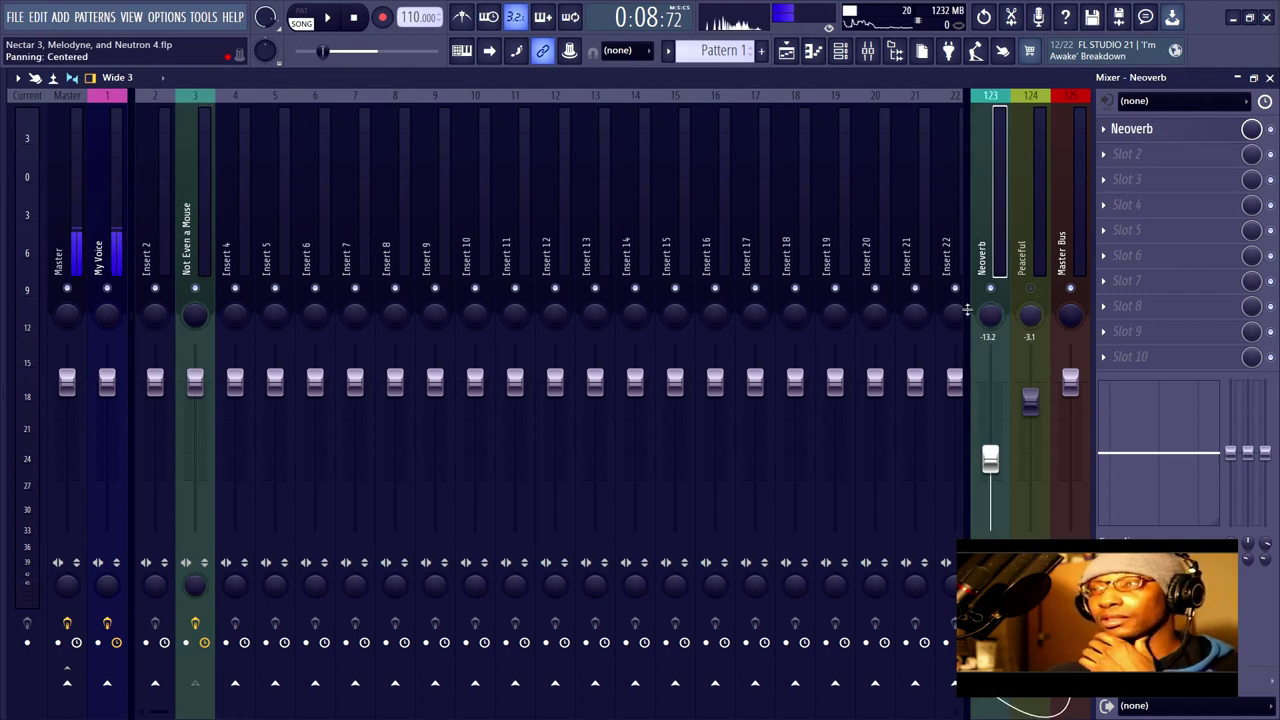
click(196, 196)
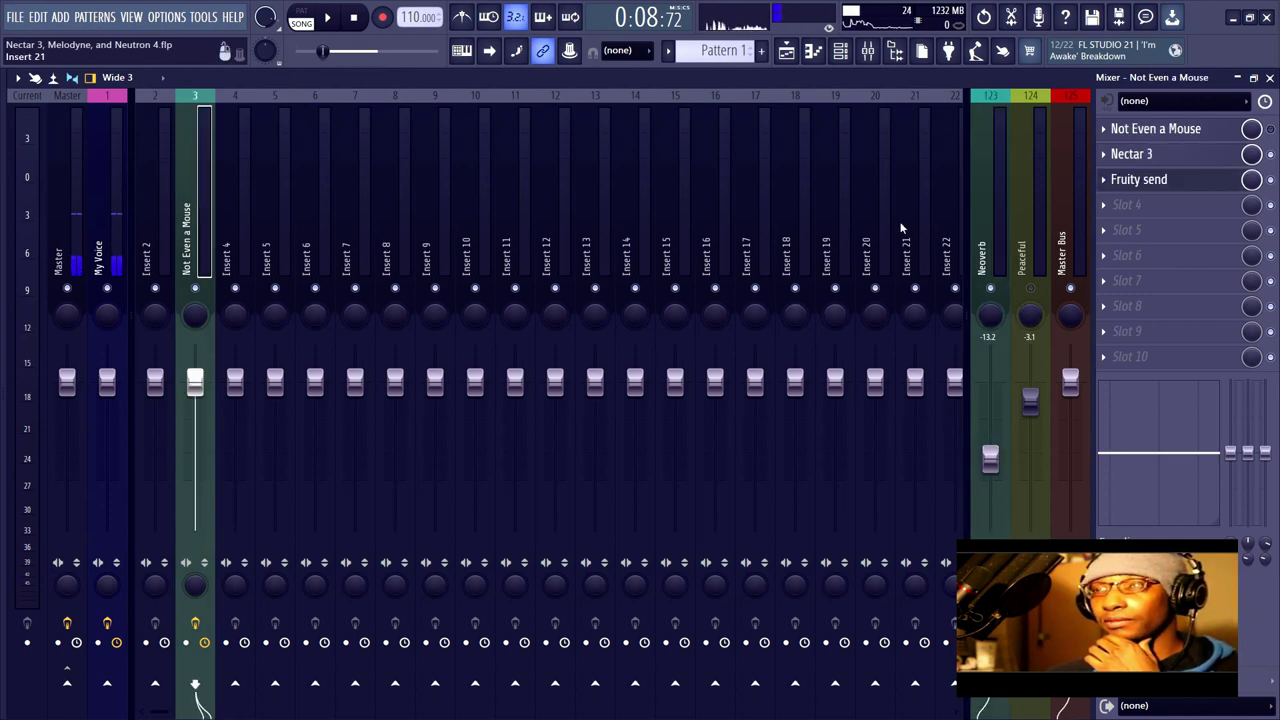
Step: Unmute the Peaceful track, set its Neutron 4 Equalizer's masking source to Neoverb, and close the mixer
click(1020, 151)
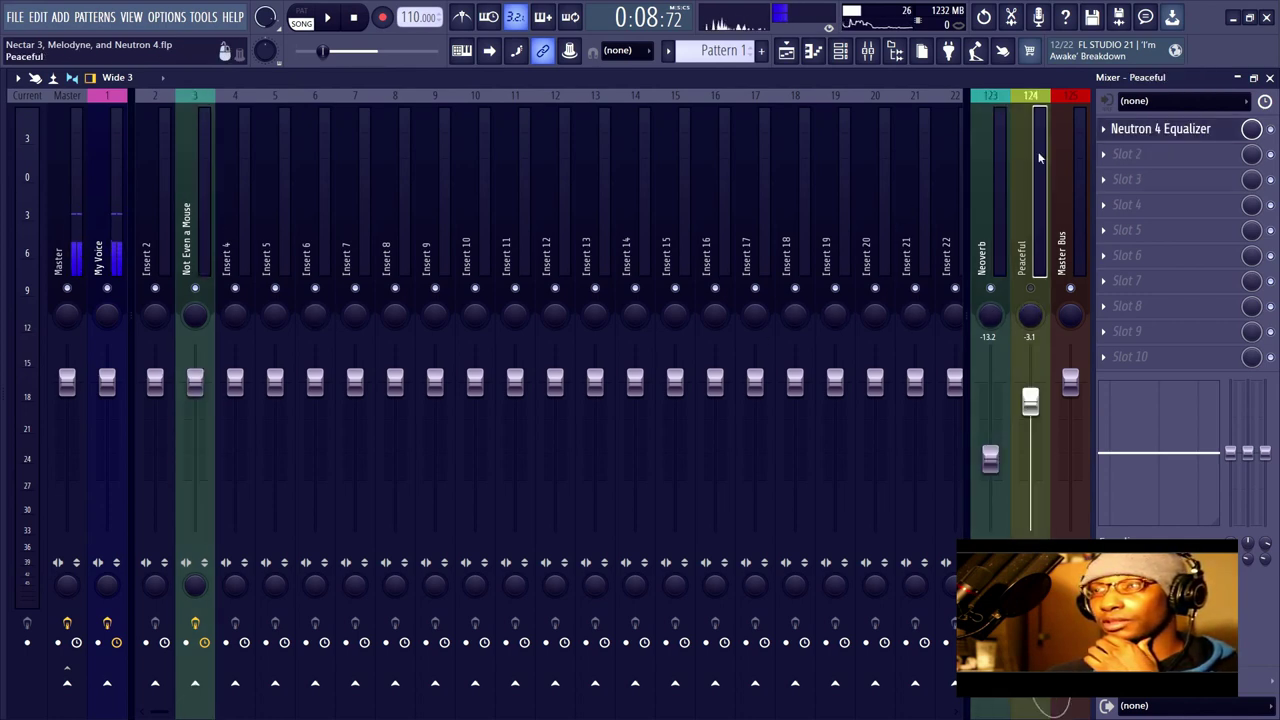
click(1031, 289)
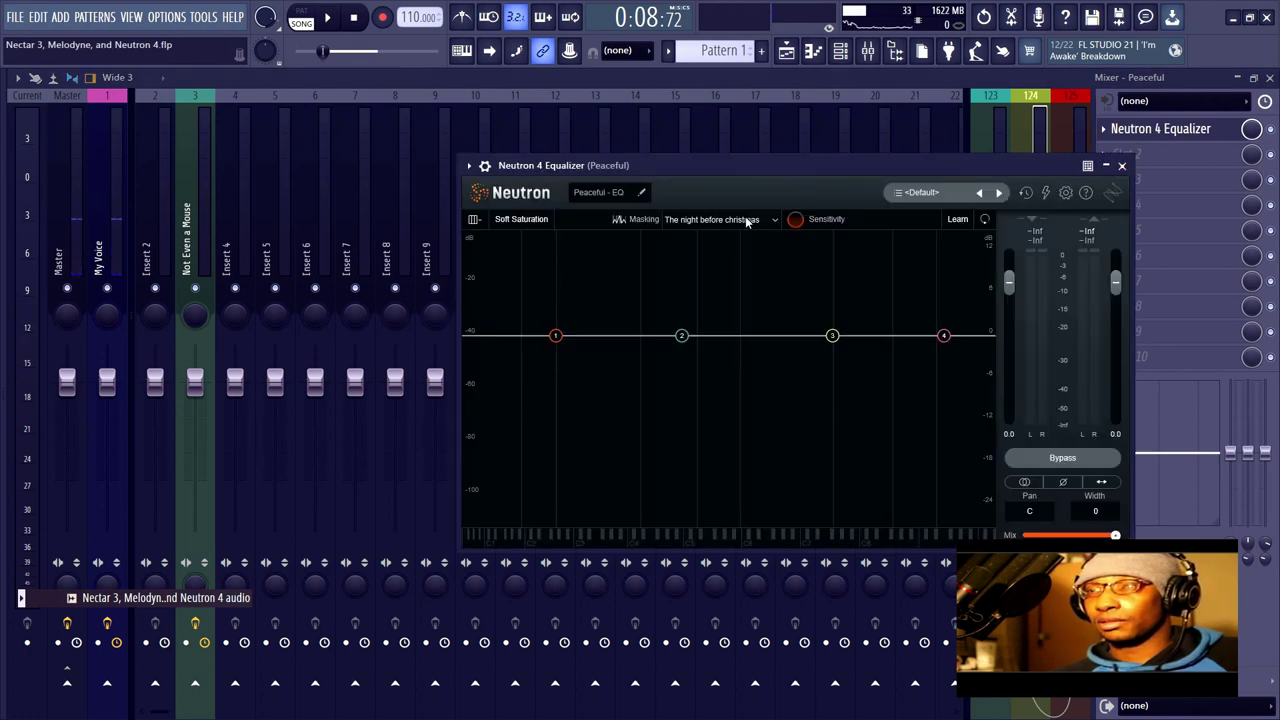
click(746, 221)
click(726, 283)
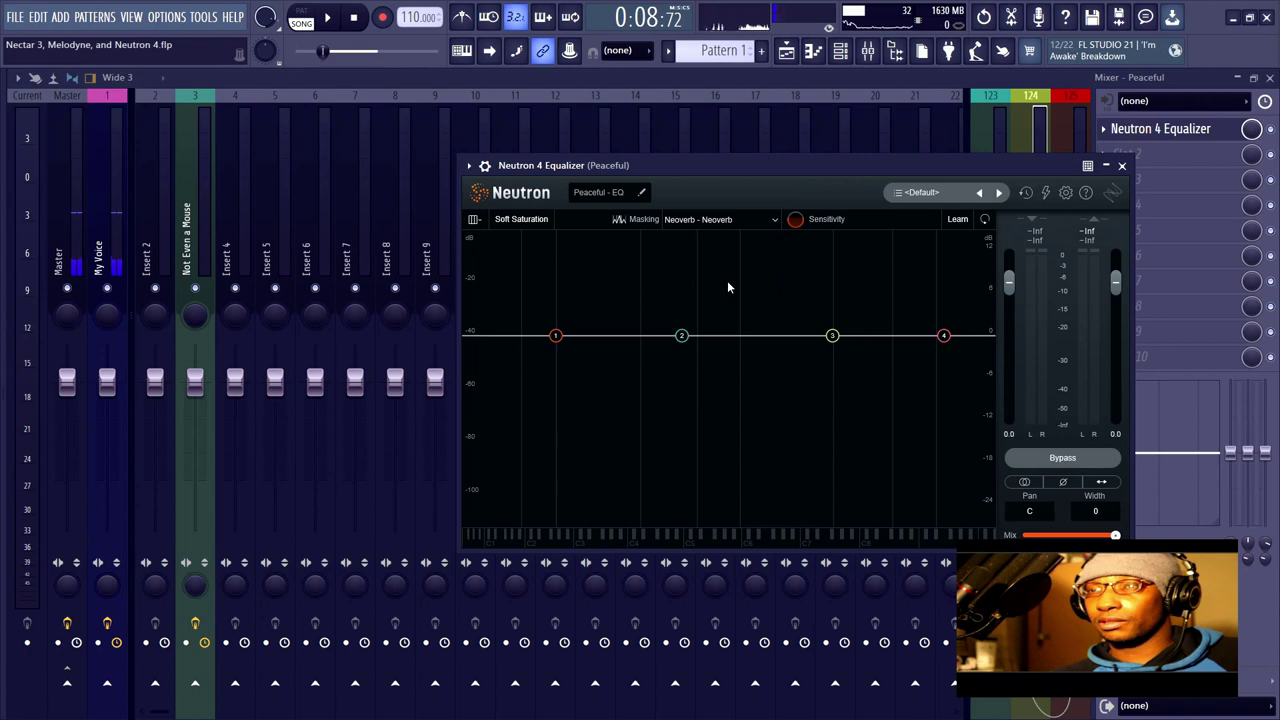
click(1269, 77)
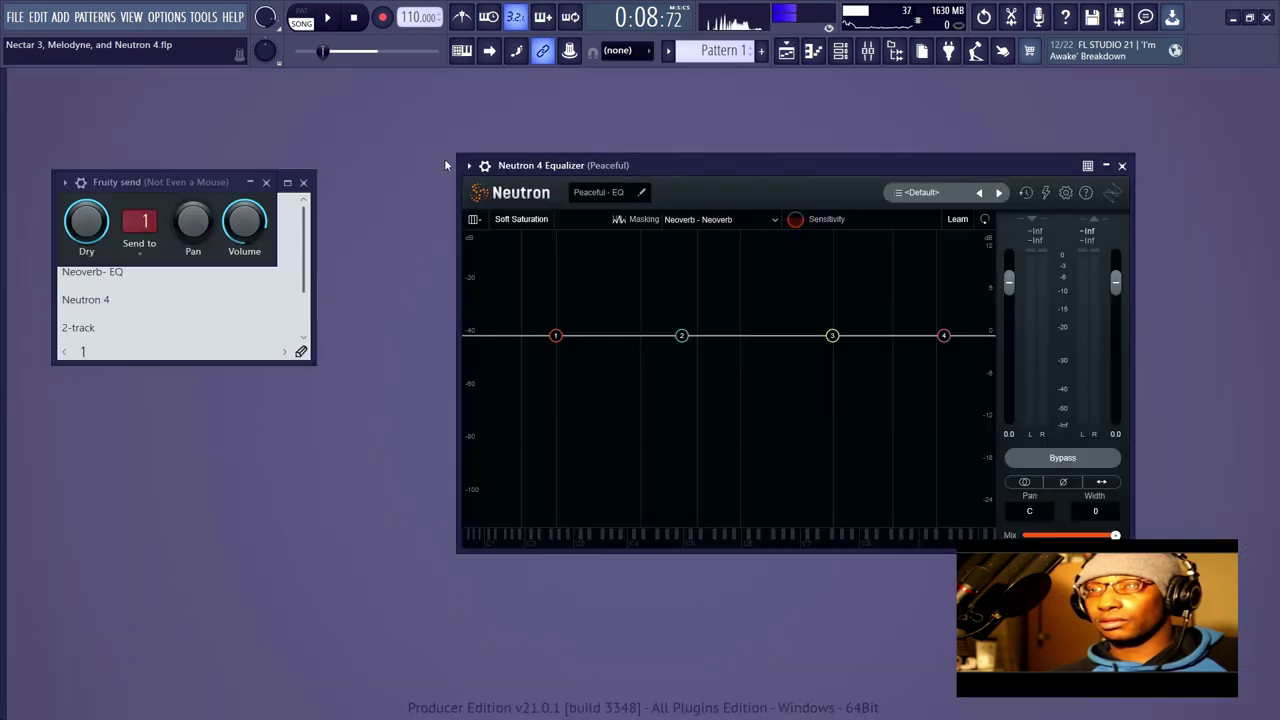
Step: Close the notes and Fruity send windows and reposition the Peaceful track's Neutron 4 Equalizer
drag(661, 165, 716, 158)
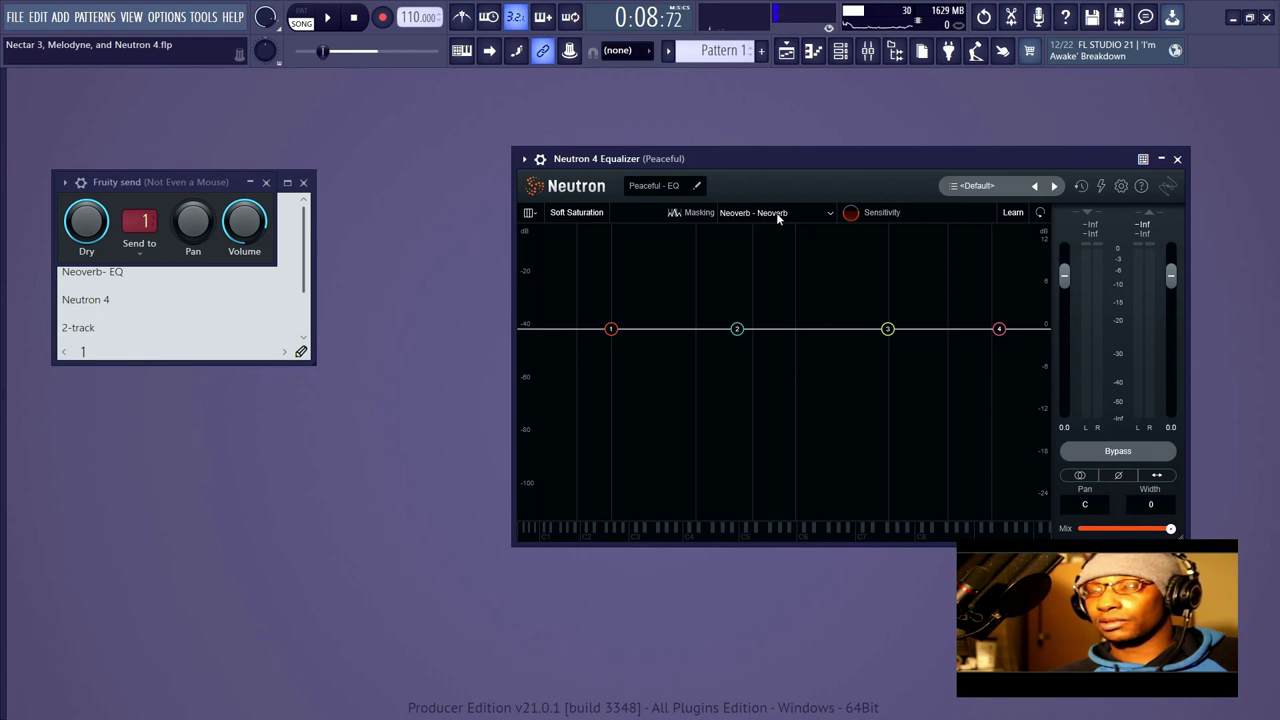
click(303, 182)
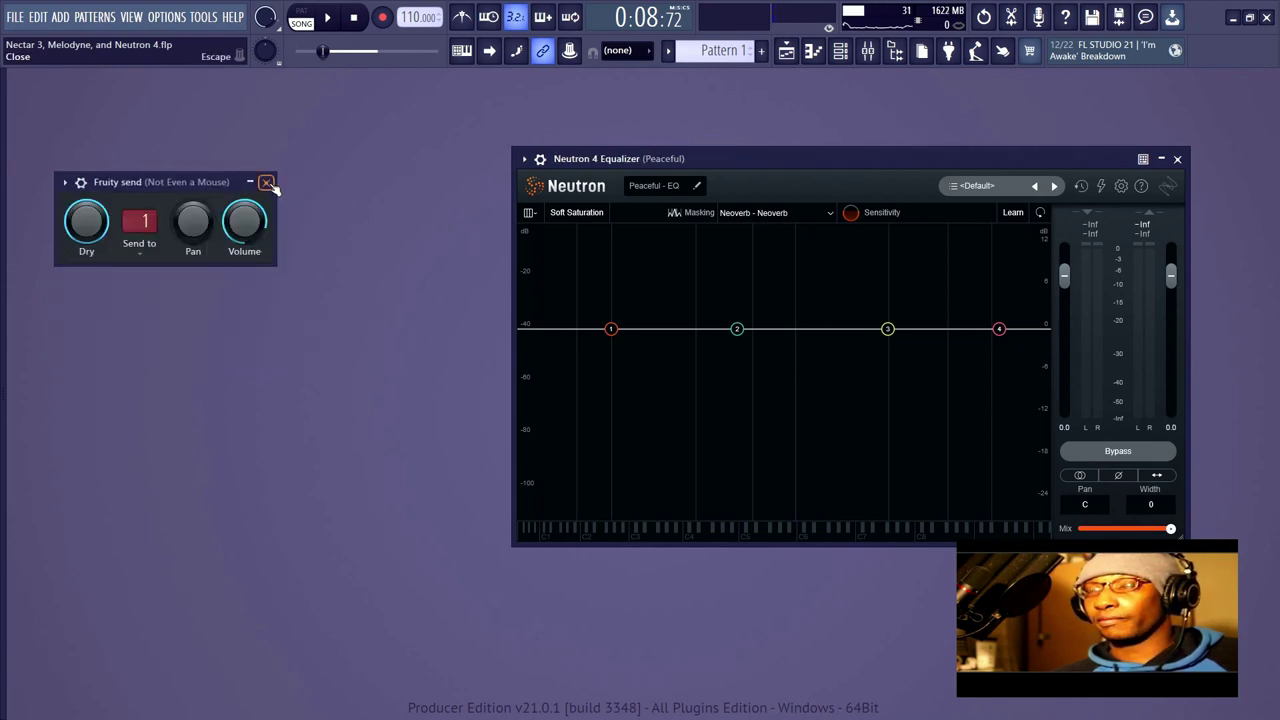
click(267, 183)
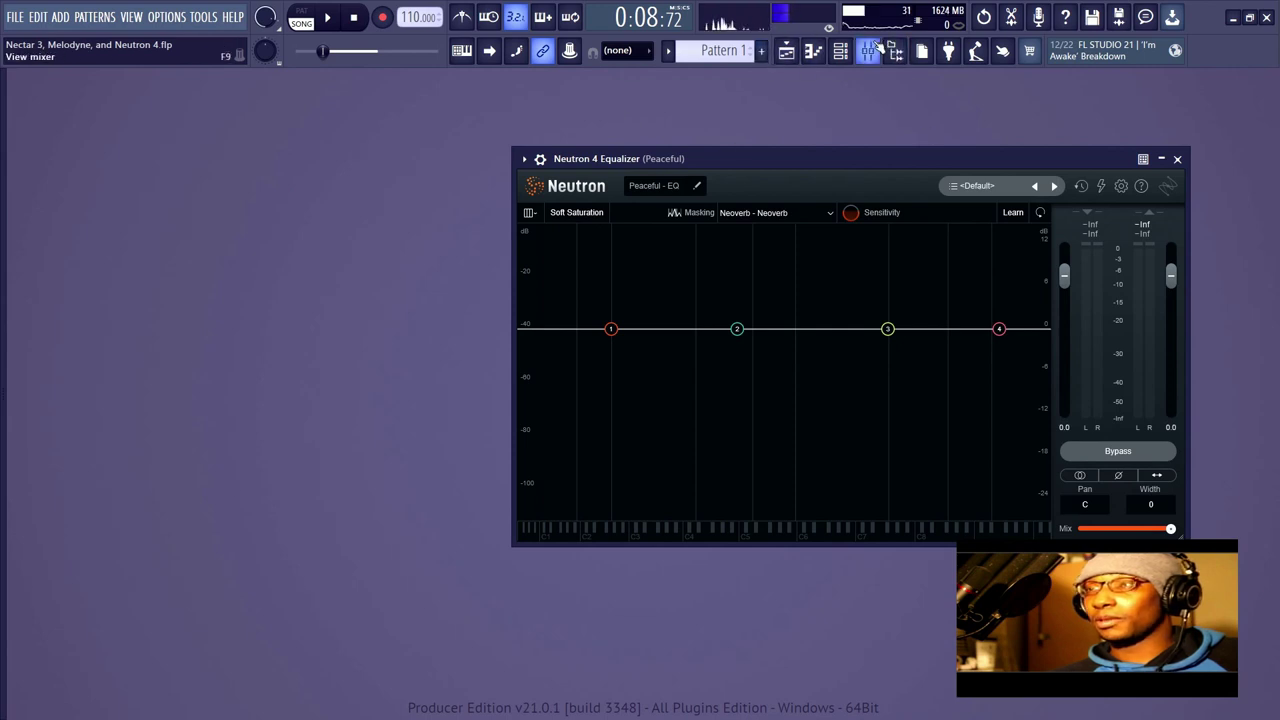
drag(746, 161, 503, 145)
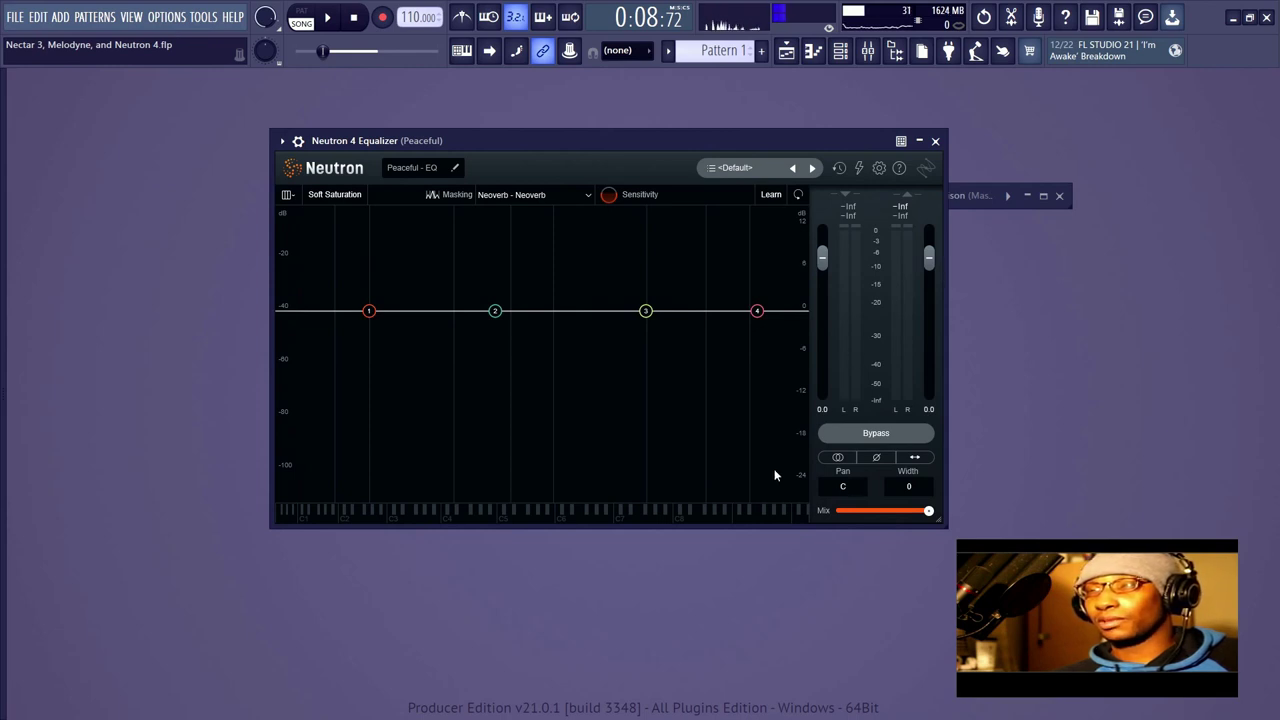
drag(549, 140, 516, 150)
Step: Set the Neutron 4 Equalizer's masking source to The night before christmas
click(520, 203)
click(497, 291)
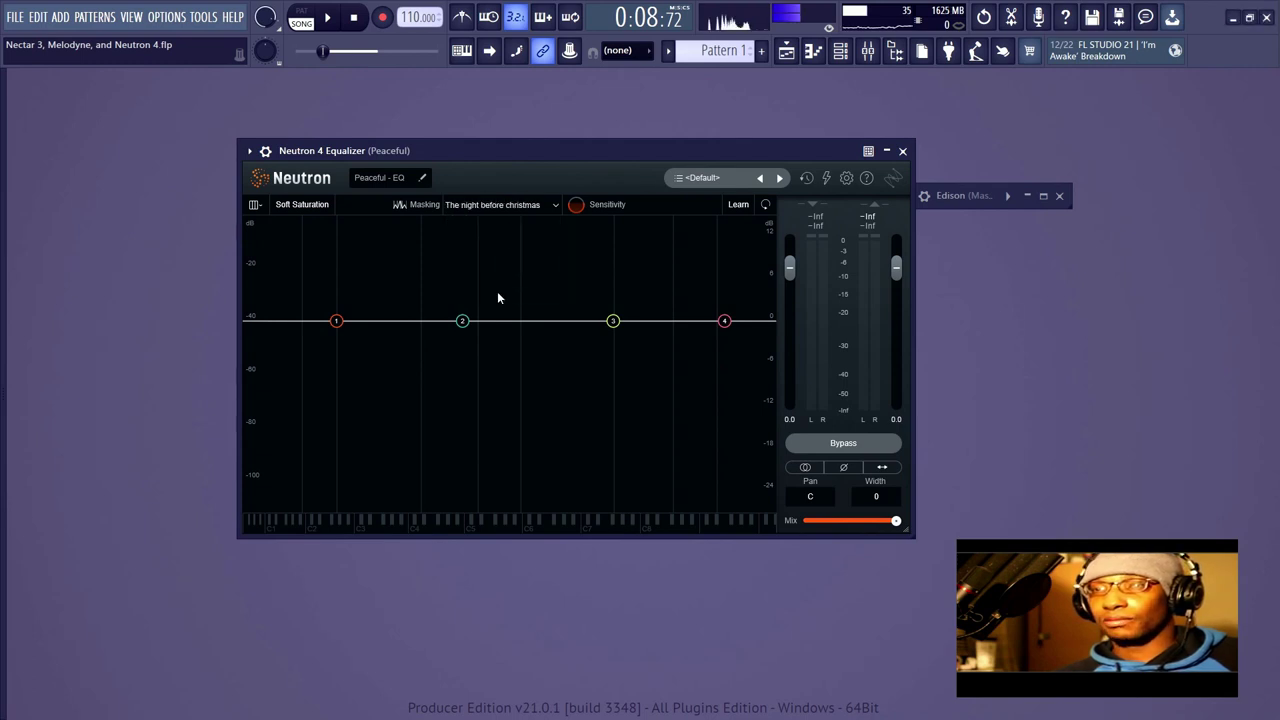
click(516, 206)
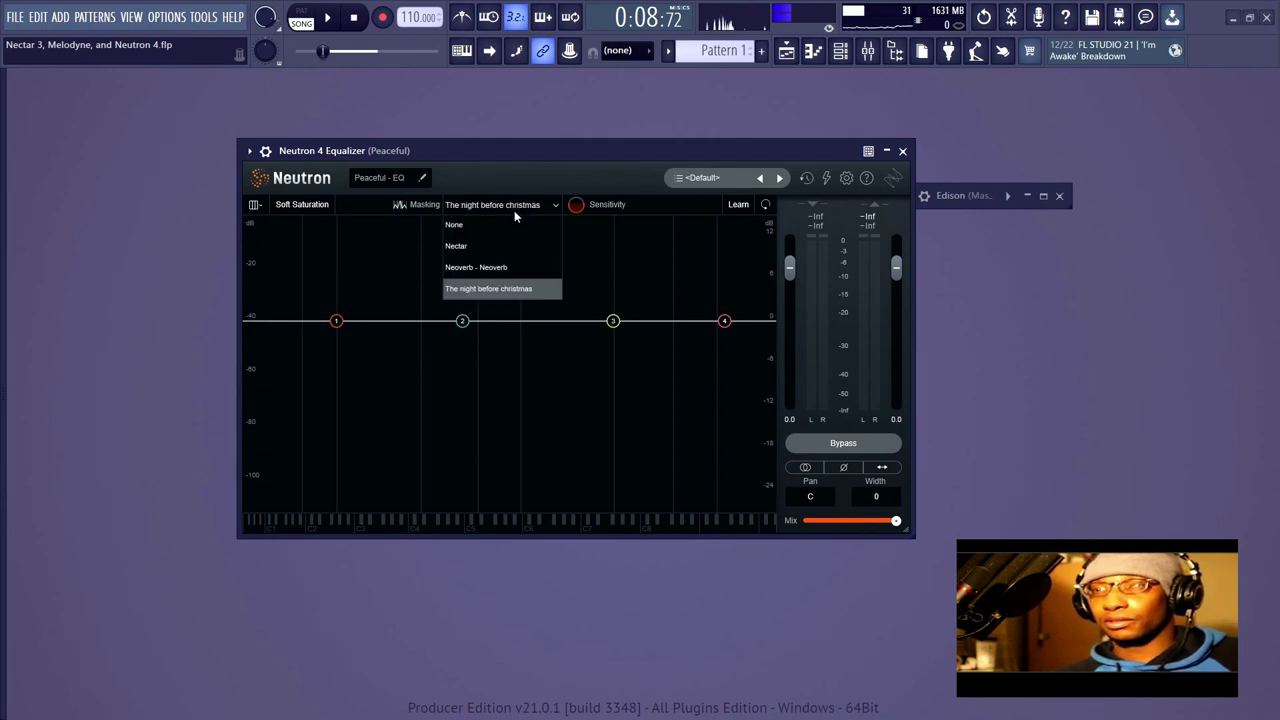
click(489, 289)
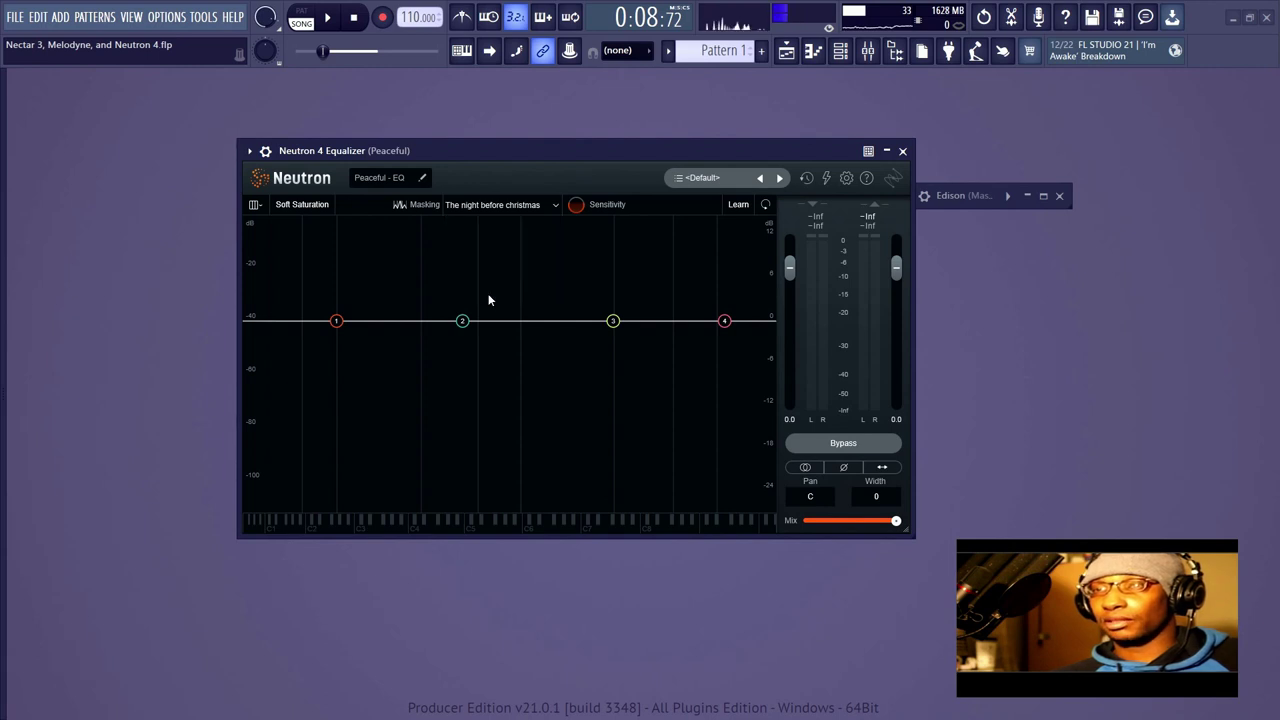
Step: Check the instance name in Nectar 3 on the Not Even a Mouse track, and close Nectar 3 and the mixer
click(866, 52)
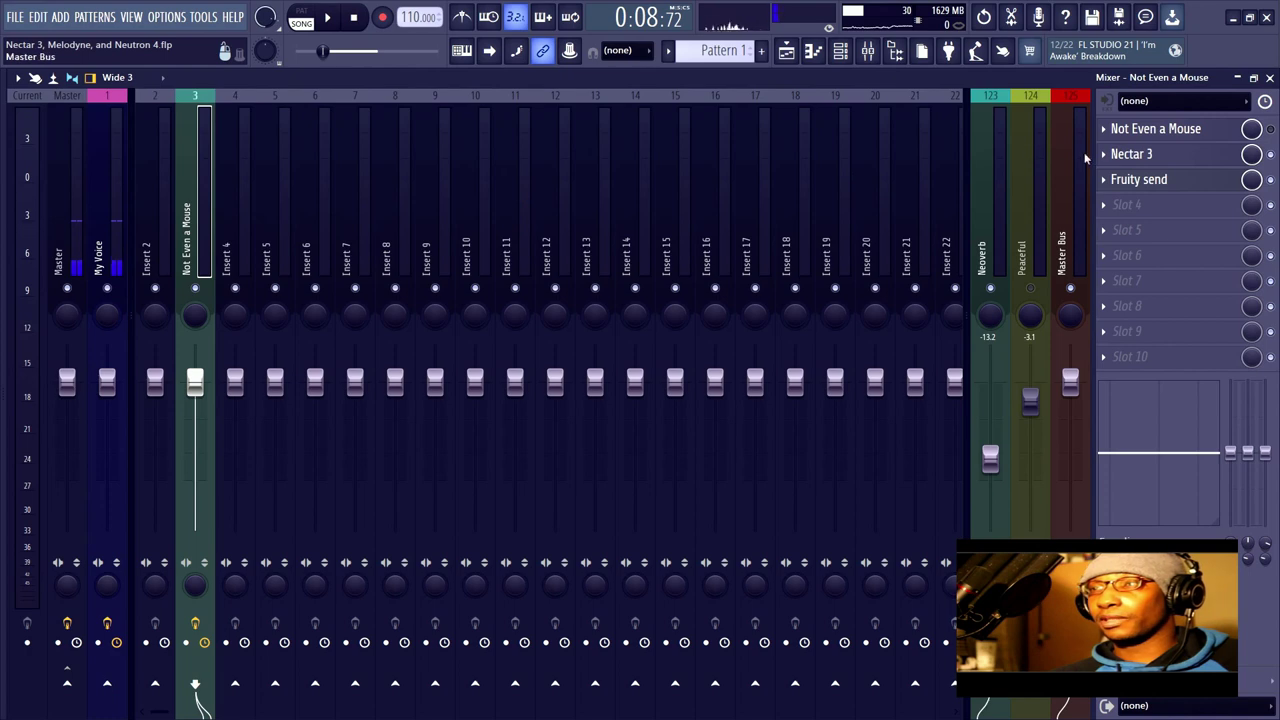
click(1144, 155)
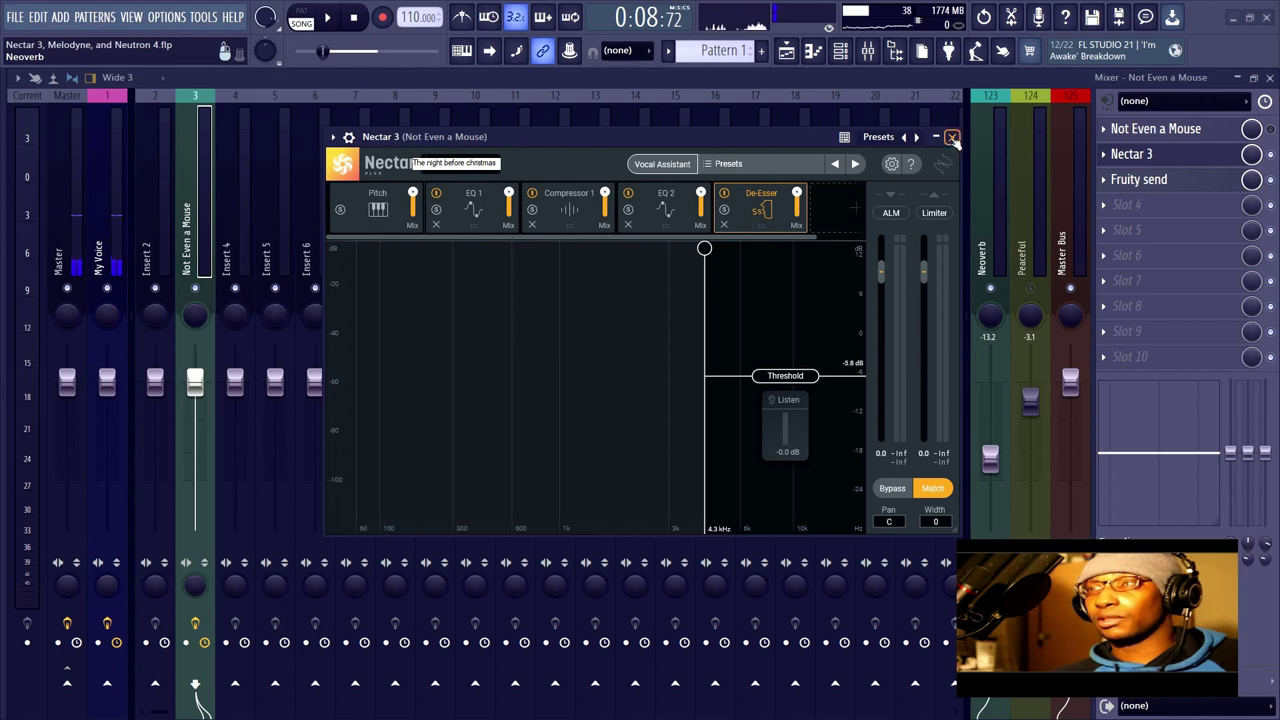
click(951, 136)
click(1269, 77)
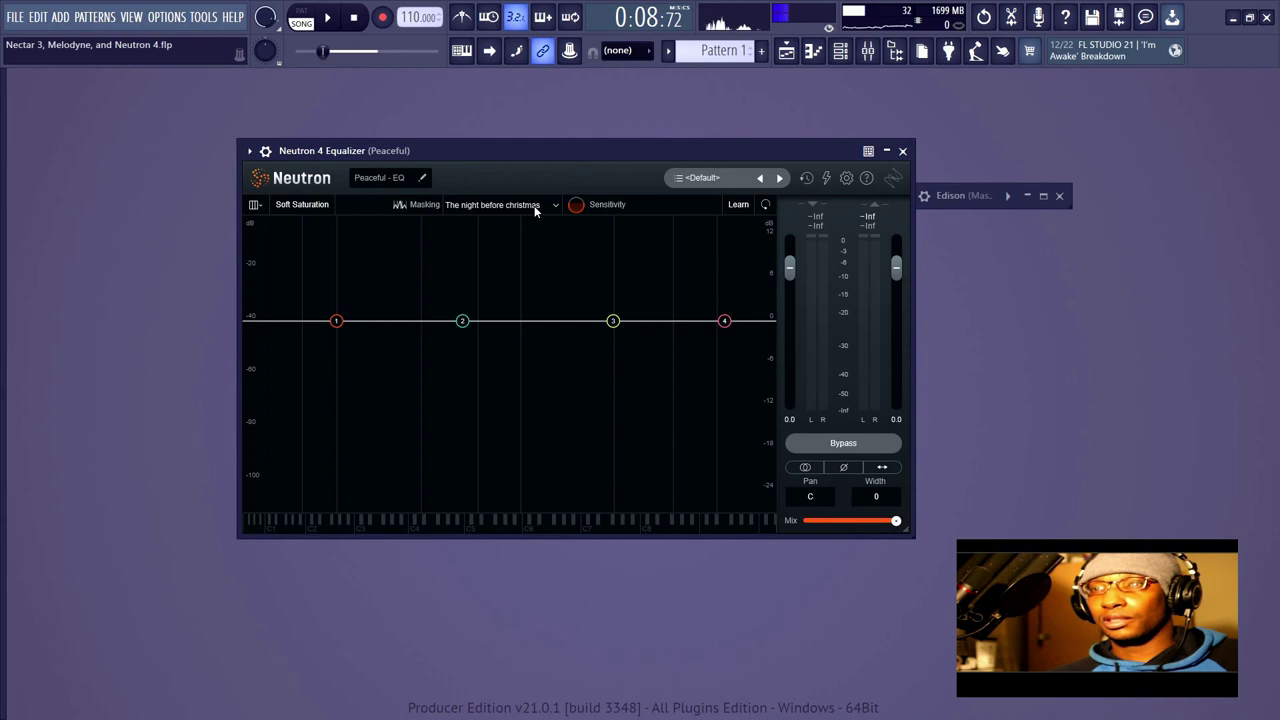
Step: Play part of the song to examine the masked frequencies in the equalizer, and stop playback
click(331, 18)
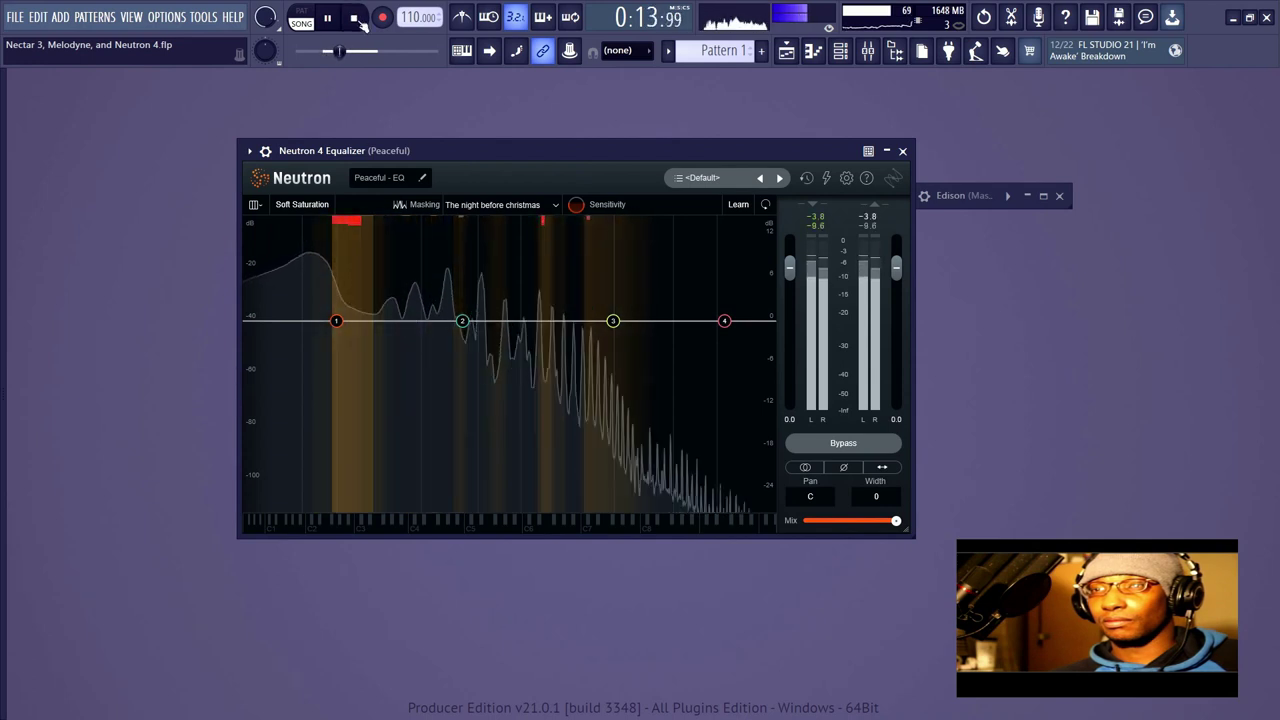
click(355, 18)
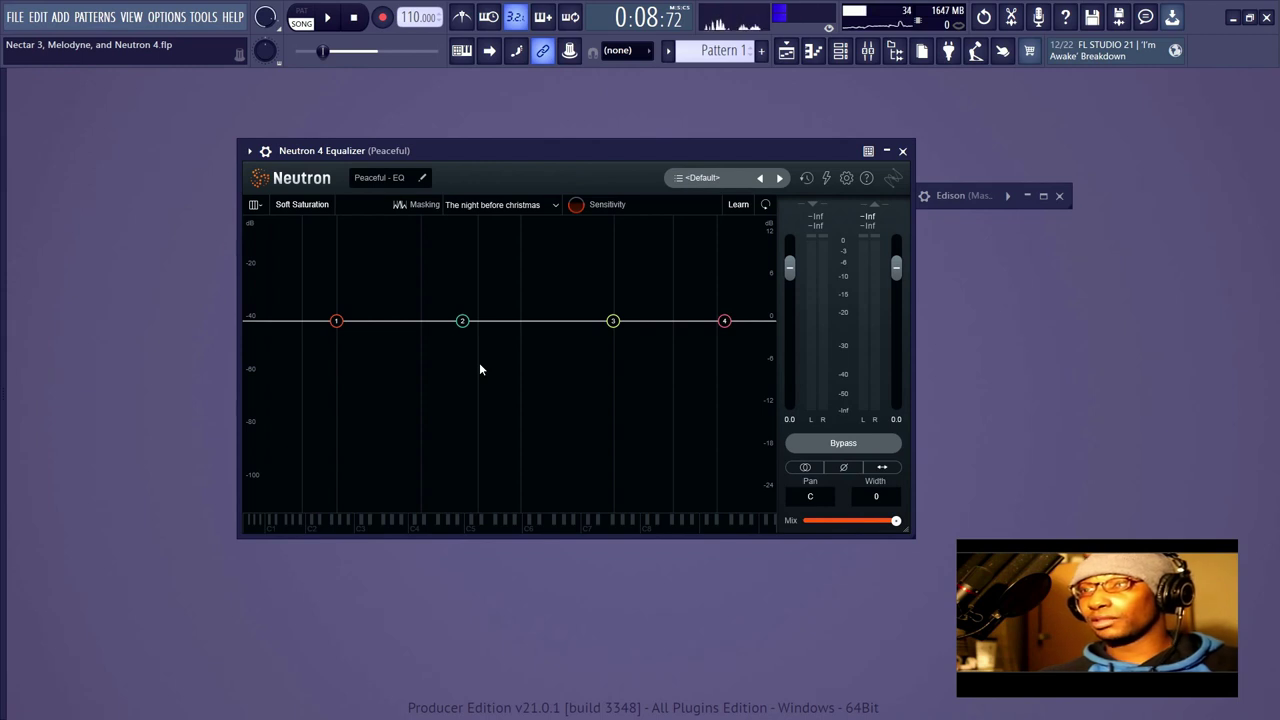
Step: Try a high-shelf cut with equalizer band 4 of about -8.7 dB at 2226 Hz, and reset its gain to 0 dB
mouse_move(338, 321)
mouse_down()
mouse_move(348, 318)
mouse_move(337, 321)
mouse_up()
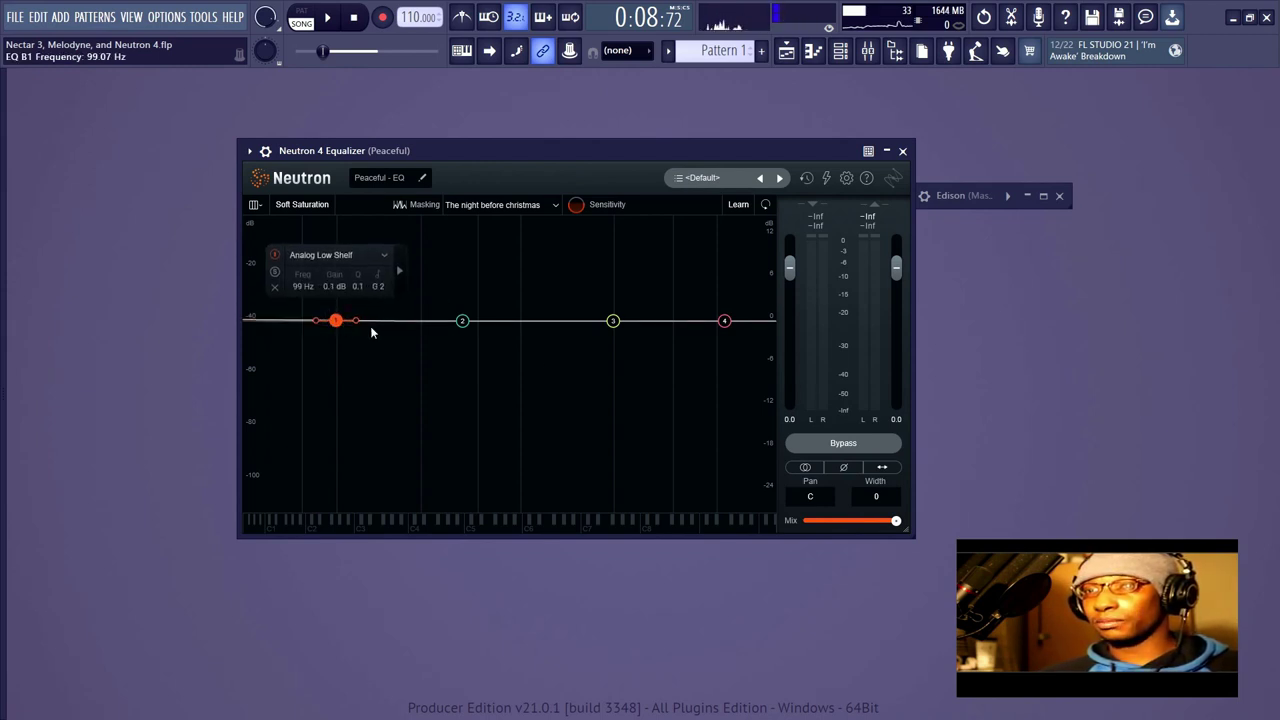
click(723, 321)
drag(723, 321, 719, 307)
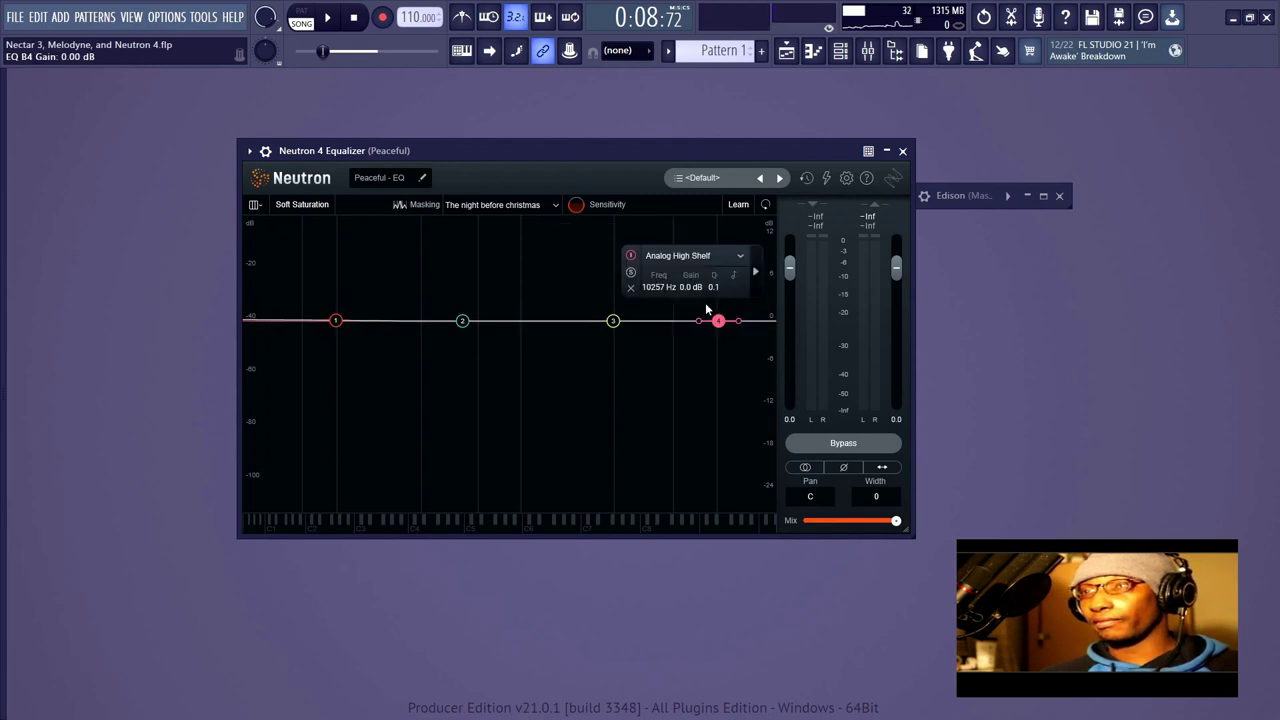
click(336, 321)
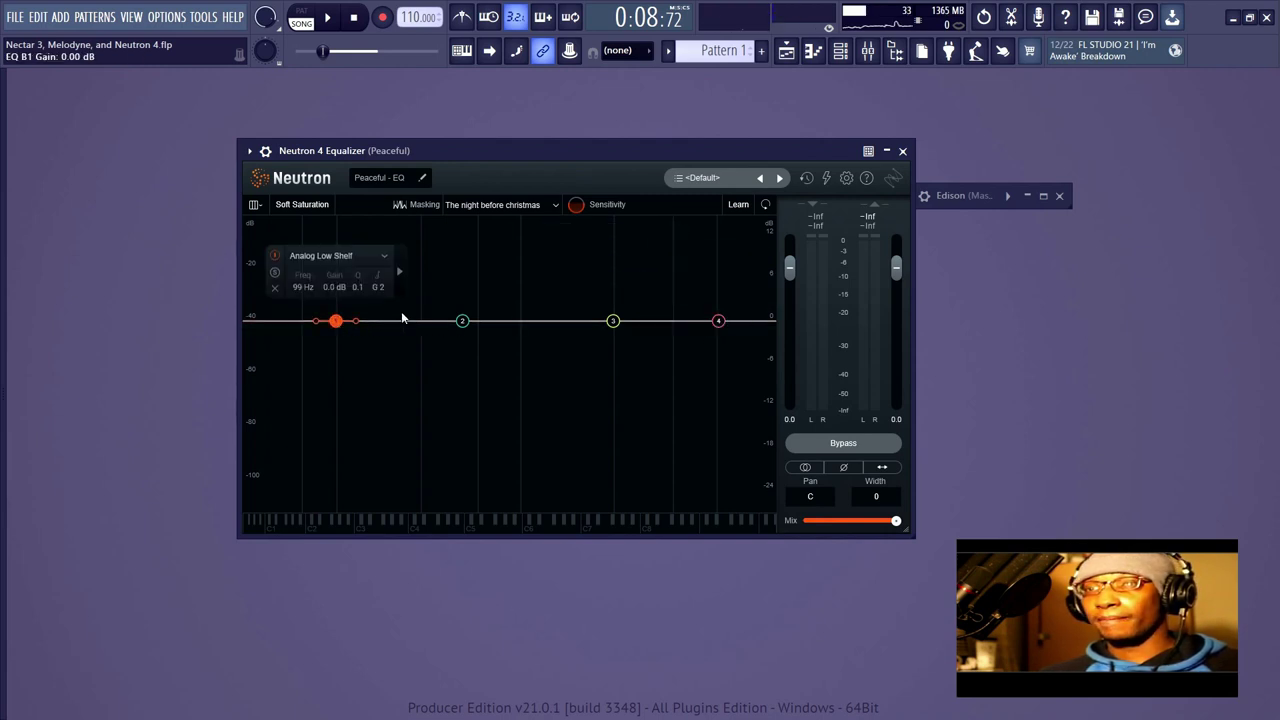
drag(723, 324, 703, 358)
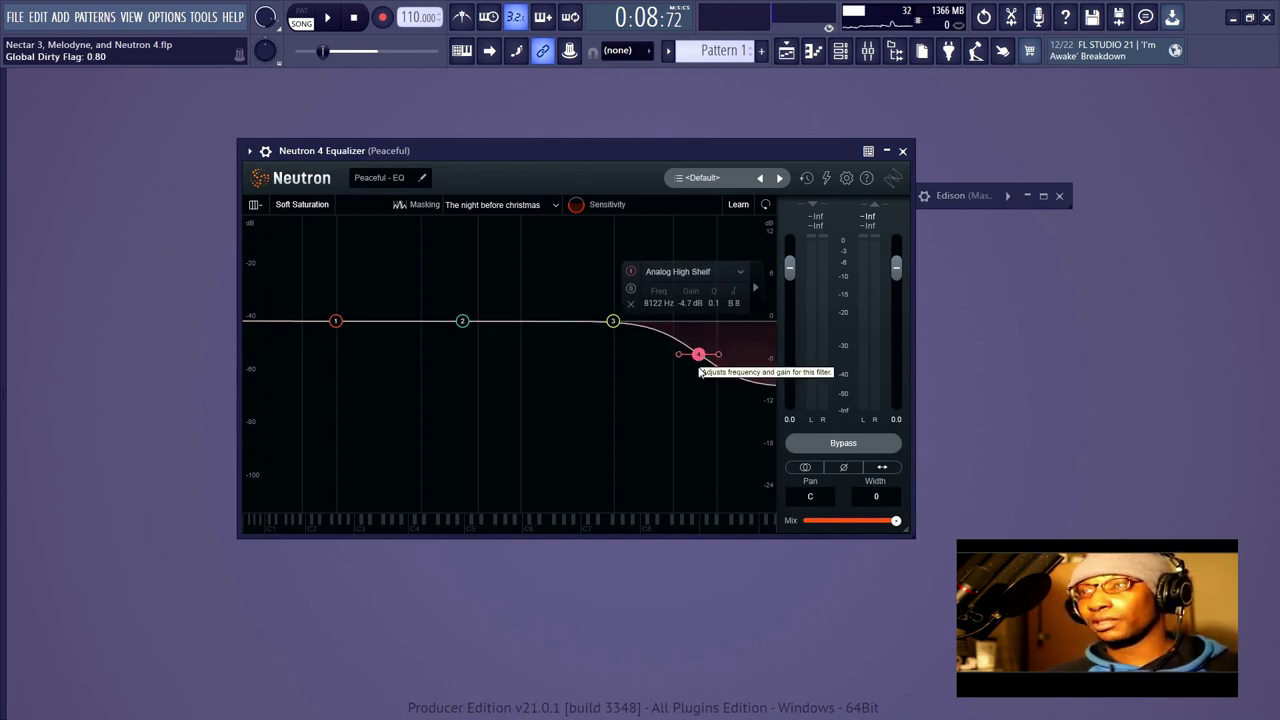
drag(693, 362, 585, 389)
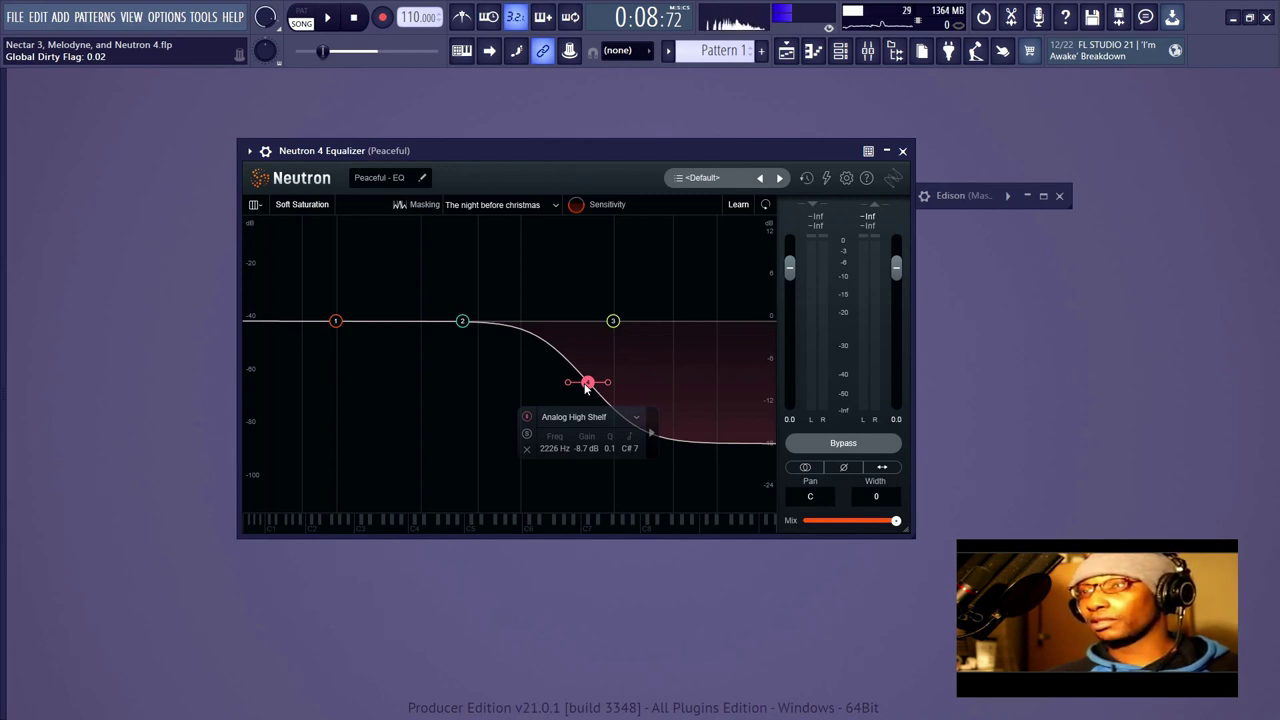
double_click(586, 385)
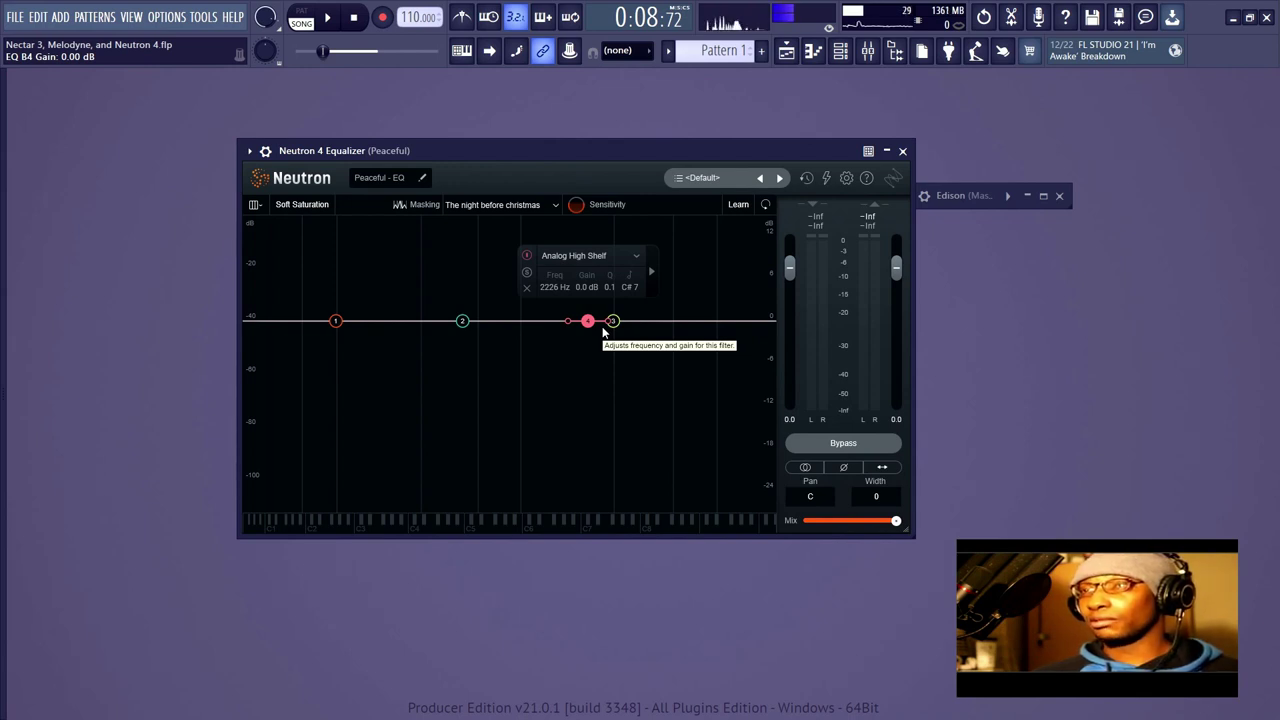
Step: Load Neutron 4 Unmask into the Peaceful track's second effect slot, look at its controls, and delete it
click(870, 57)
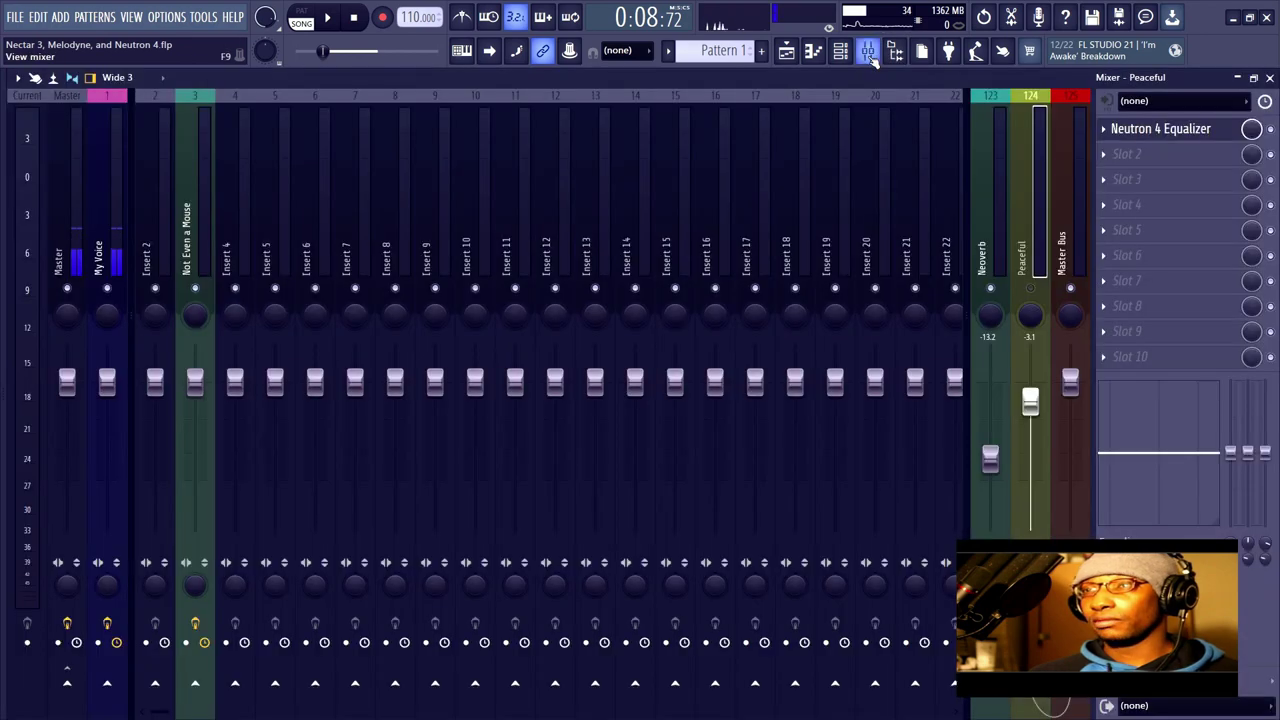
click(1108, 154)
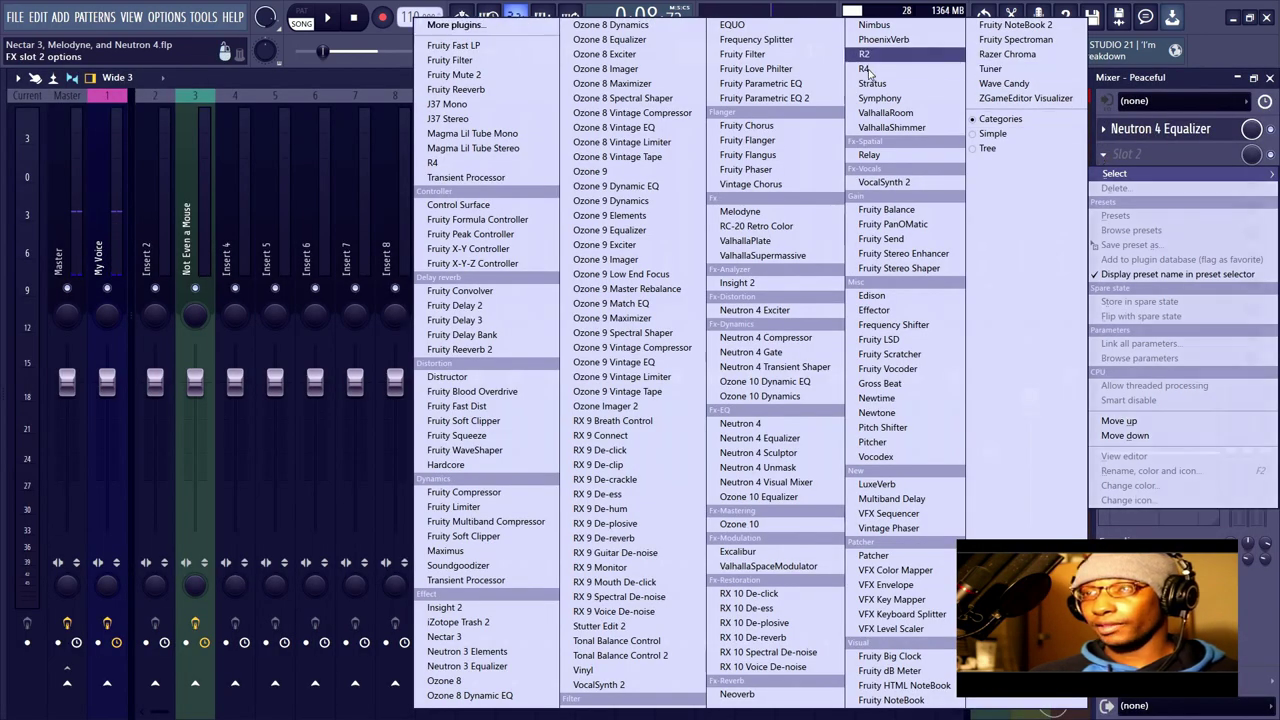
click(823, 467)
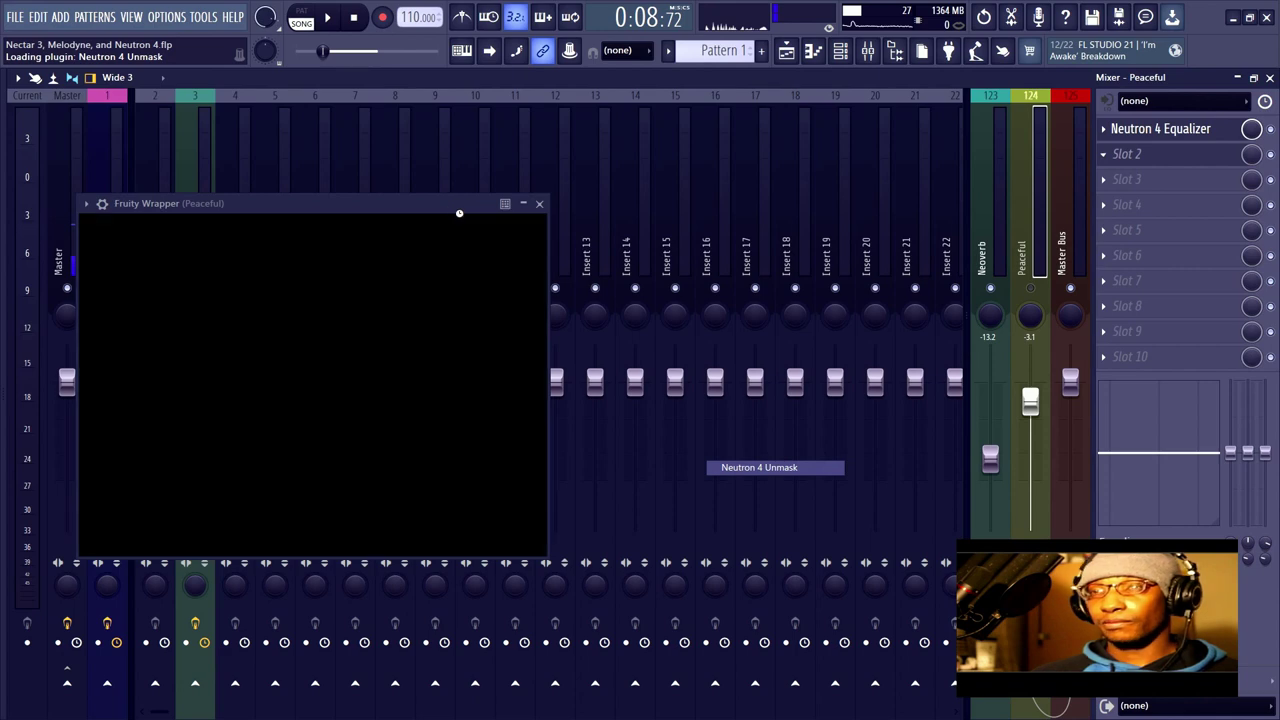
drag(475, 200, 544, 183)
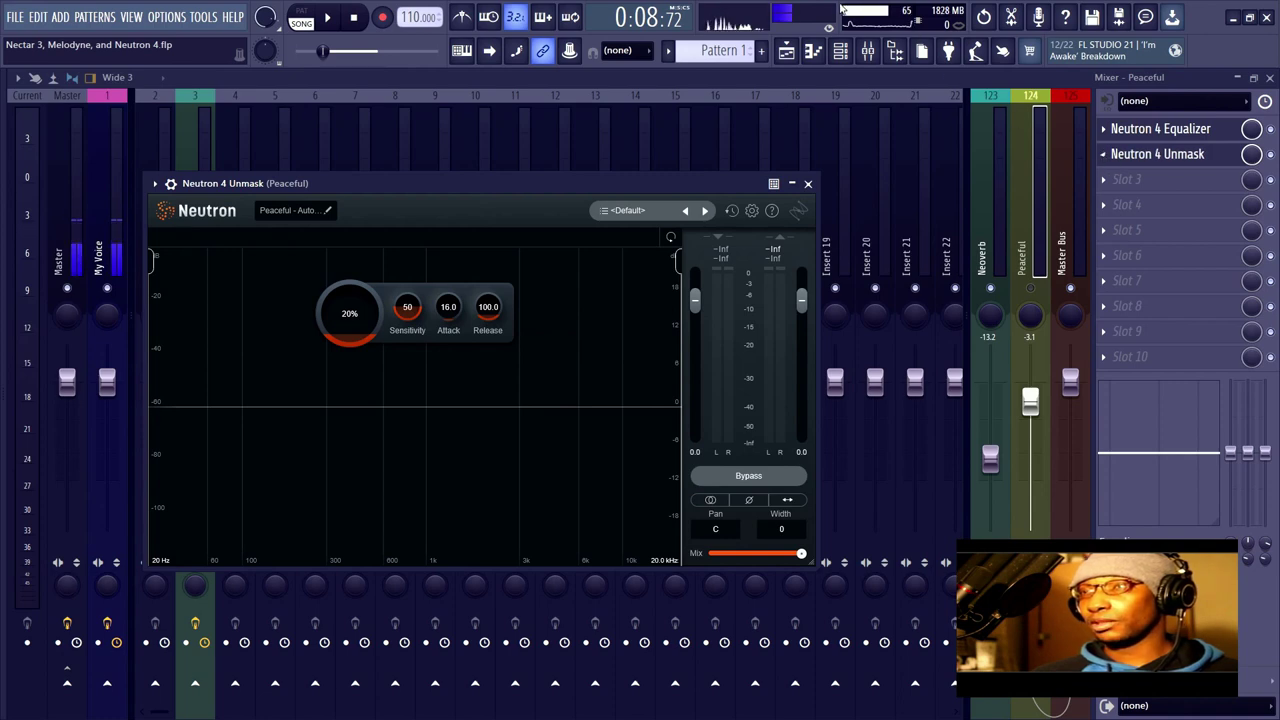
click(1104, 154)
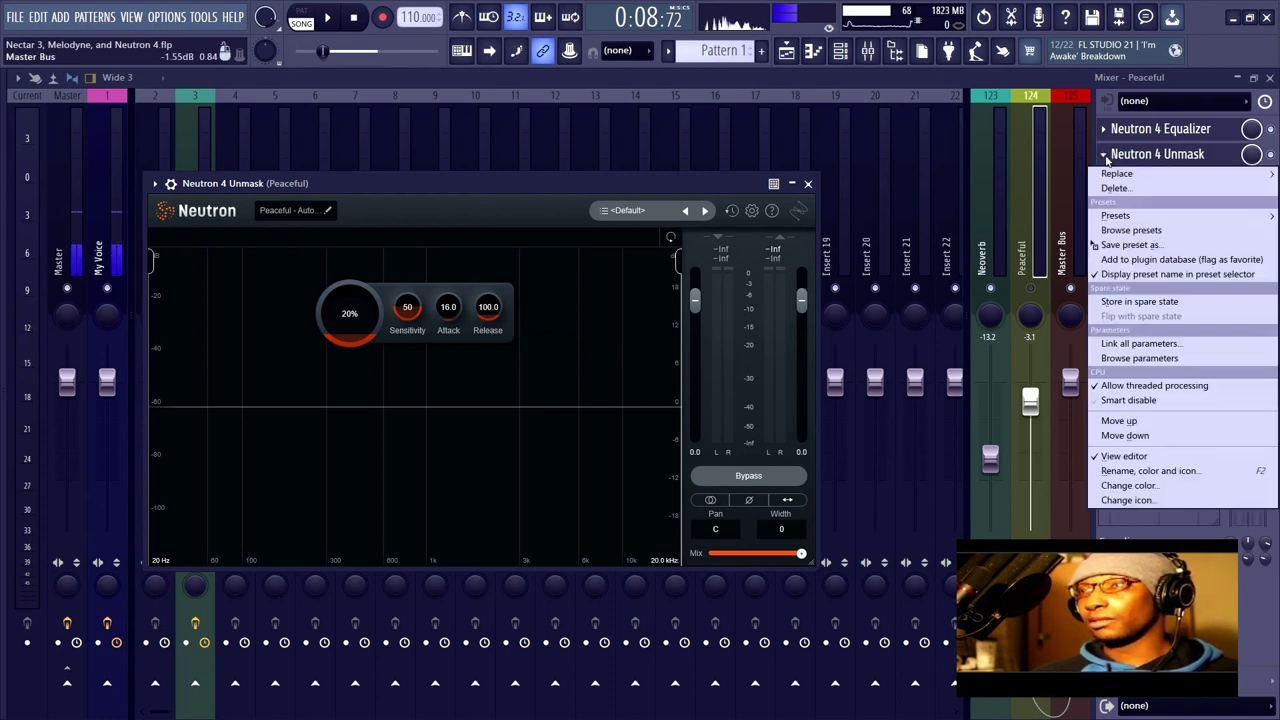
click(1114, 188)
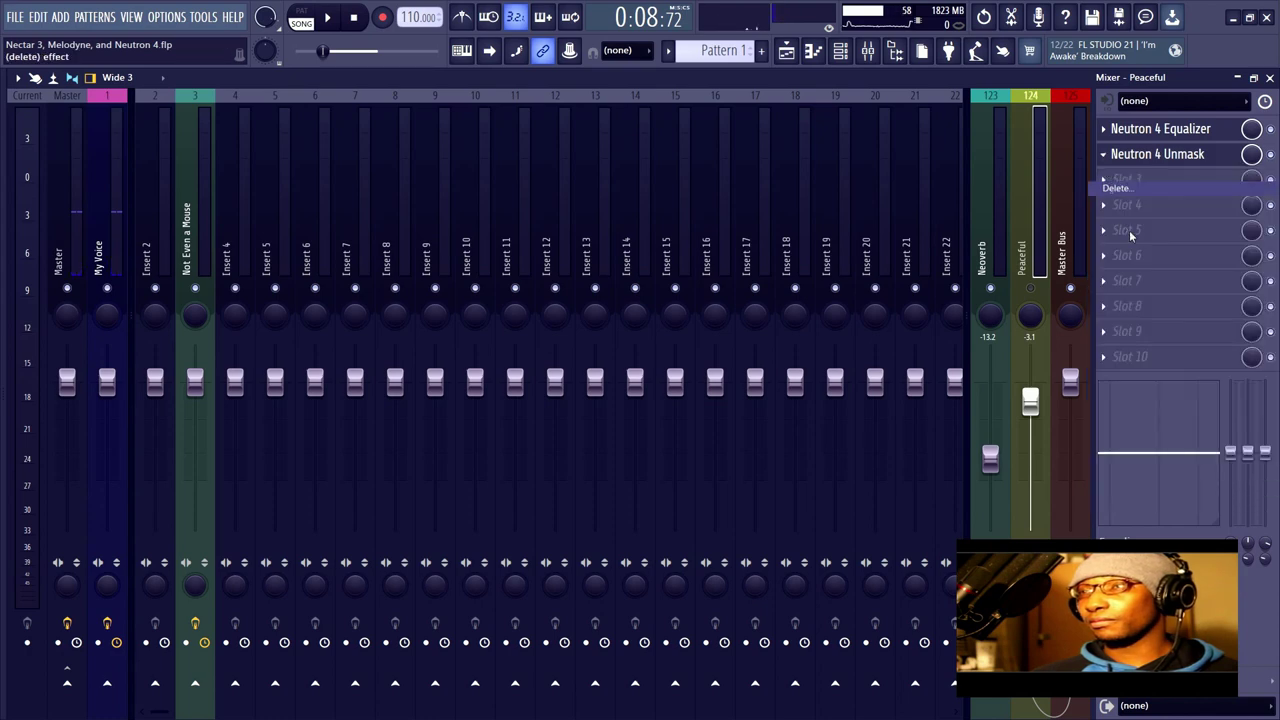
Step: Add two bands to the Peaceful track's equalizer, placing one at about 289 Hz and the other beside band 4
click(1160, 130)
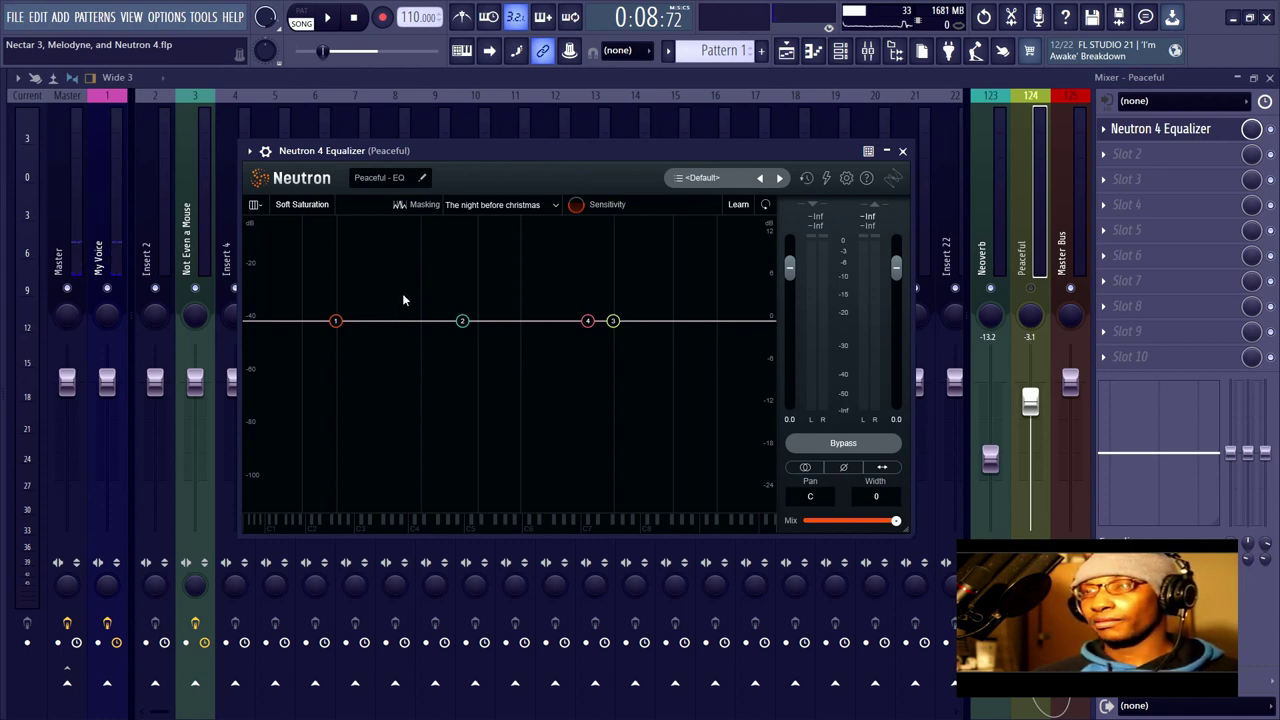
click(383, 321)
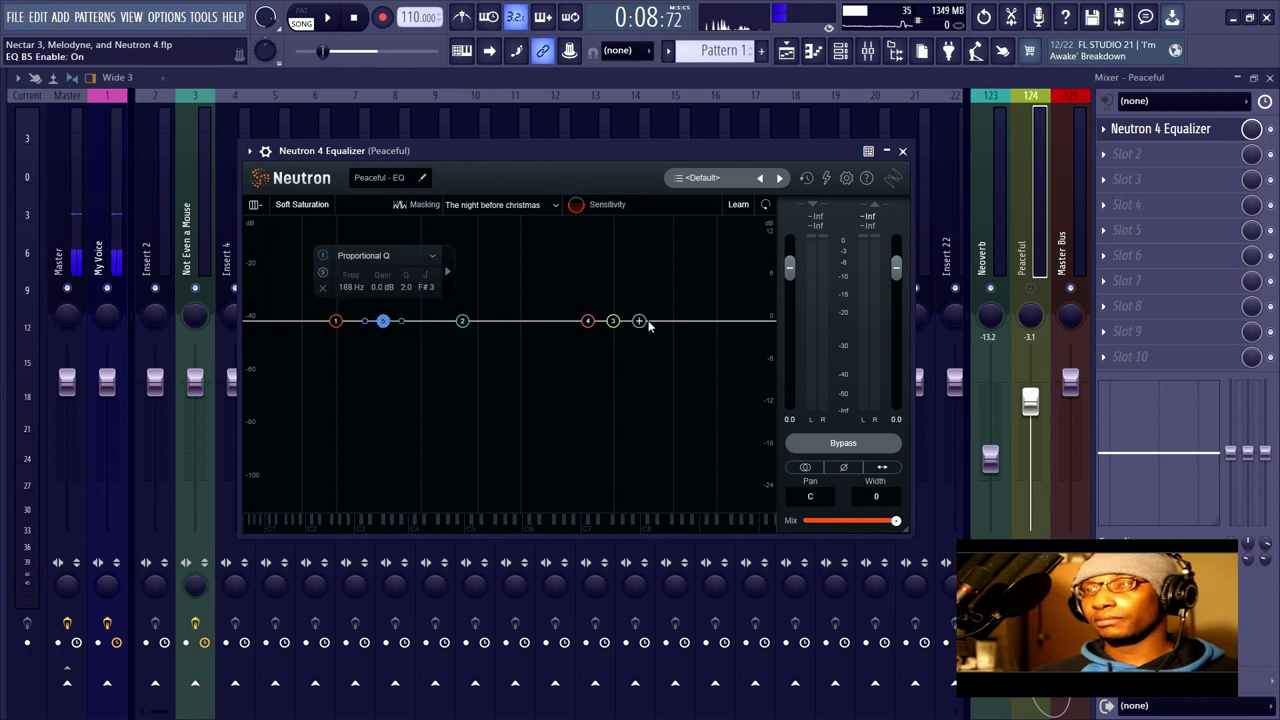
click(681, 322)
drag(681, 322, 587, 322)
drag(384, 327, 422, 331)
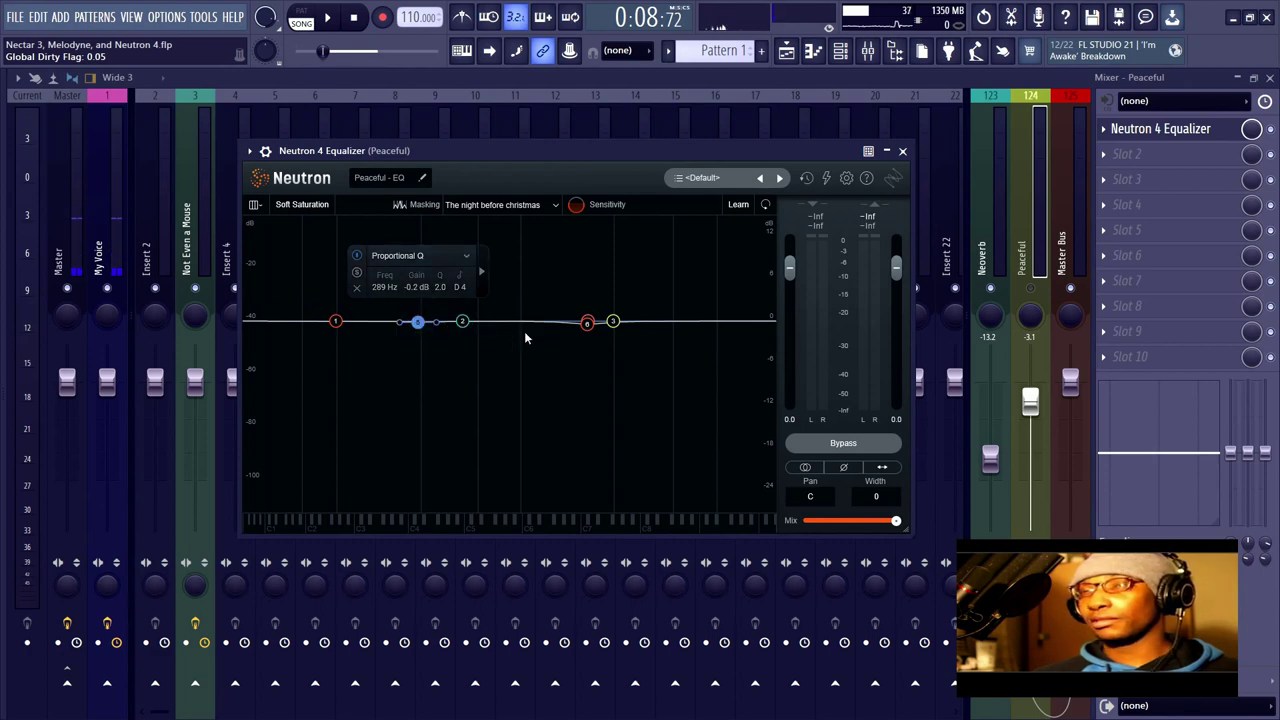
Step: Delete the added 289 Hz band and the 3000 Hz band, and clear the overlapping bands to leave a flat curve
click(357, 288)
click(613, 321)
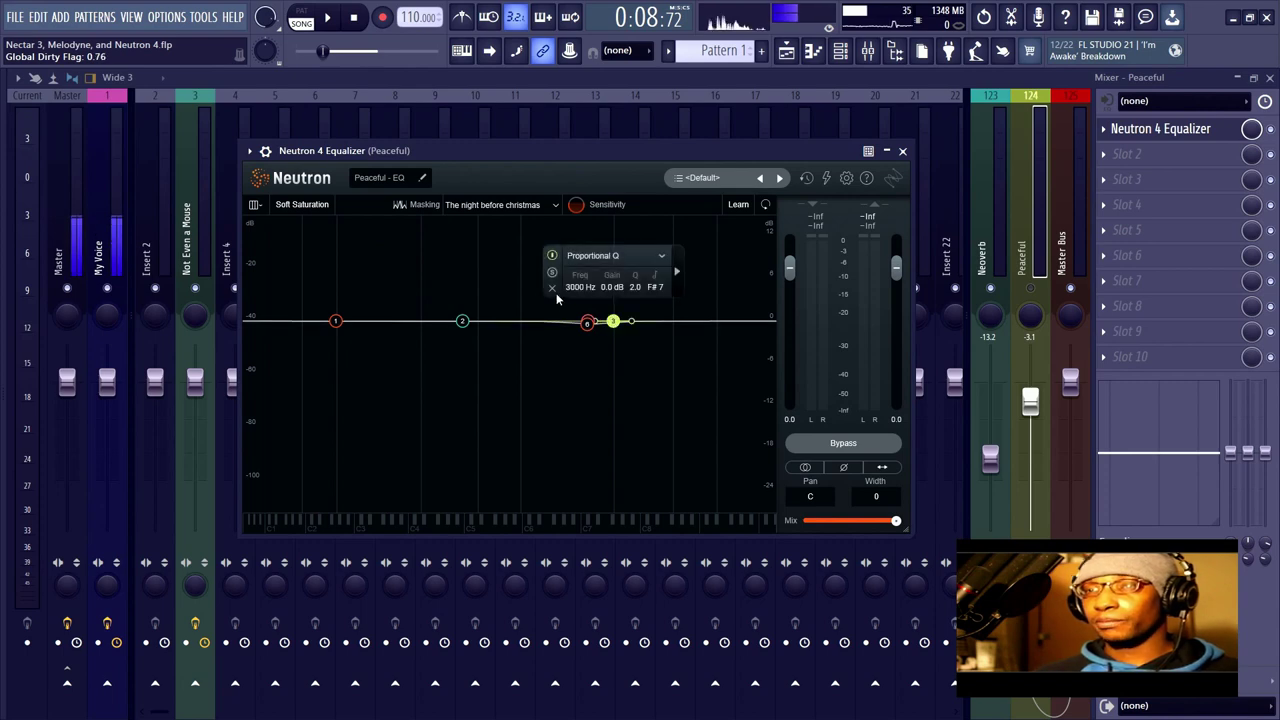
click(551, 287)
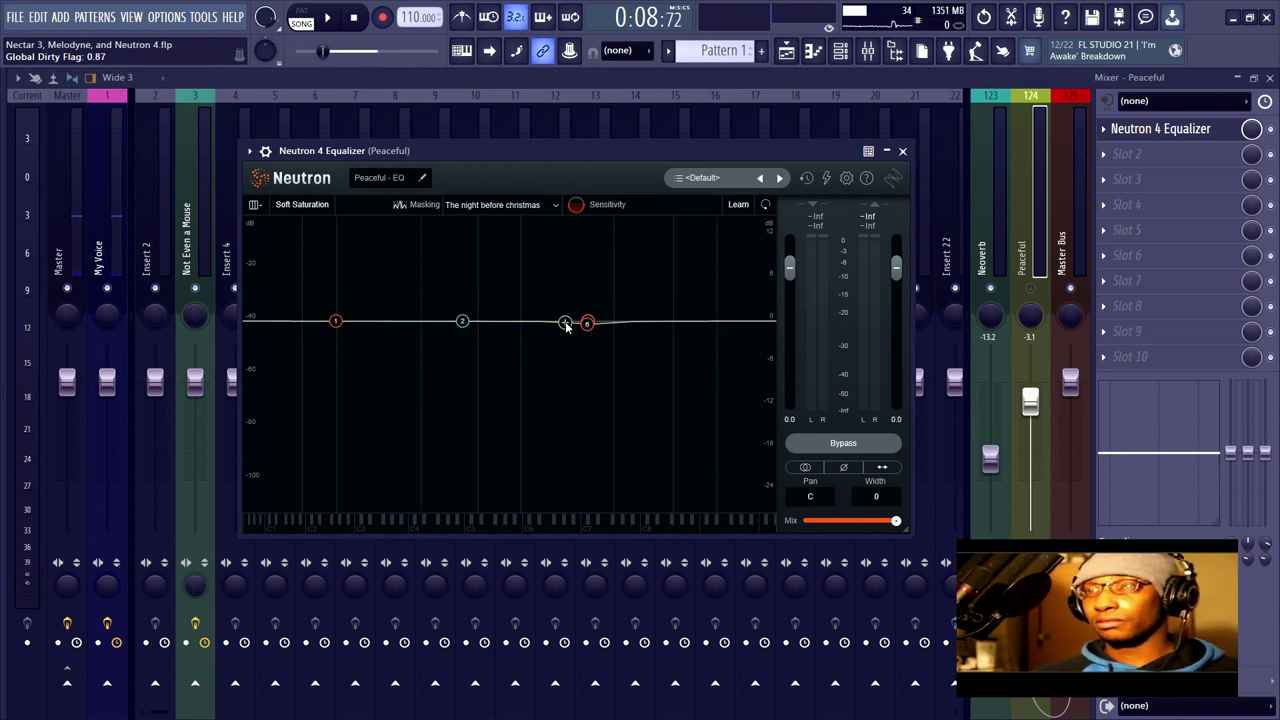
click(588, 322)
click(461, 321)
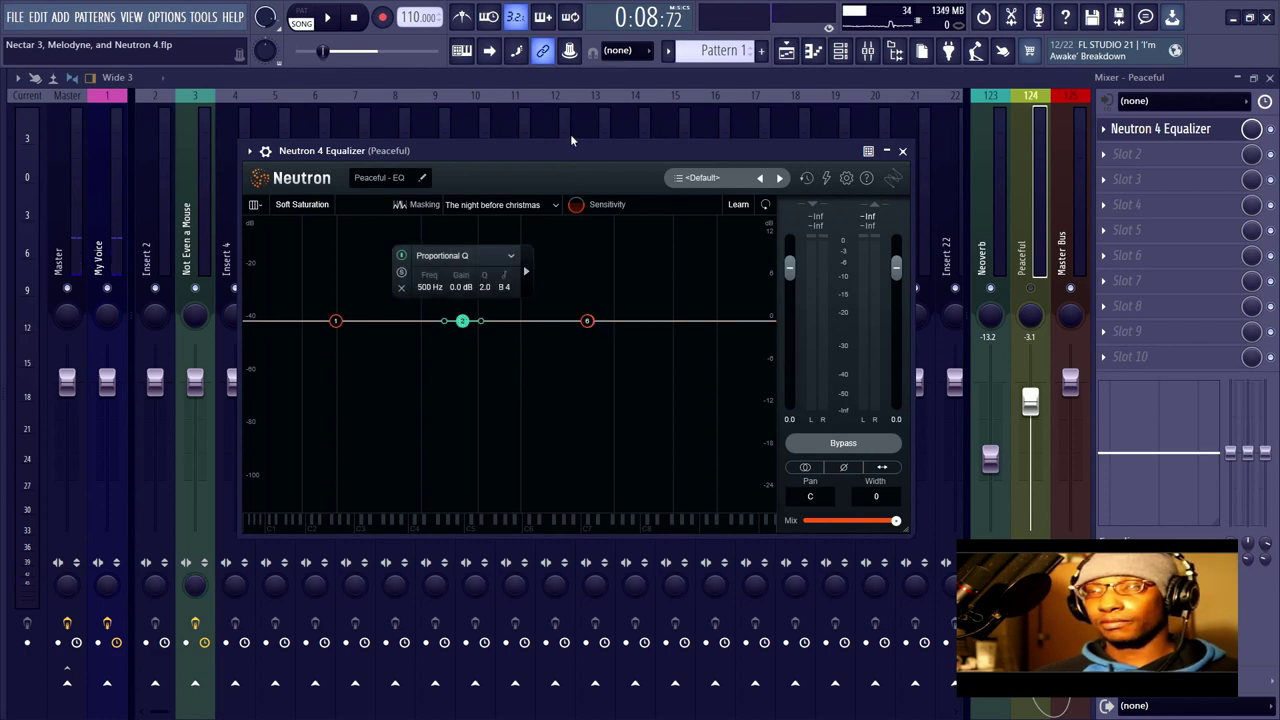
Step: Move the equalizer aside and enable a send from the Not Even a Mouse track to the Peaceful track
drag(545, 148, 568, 182)
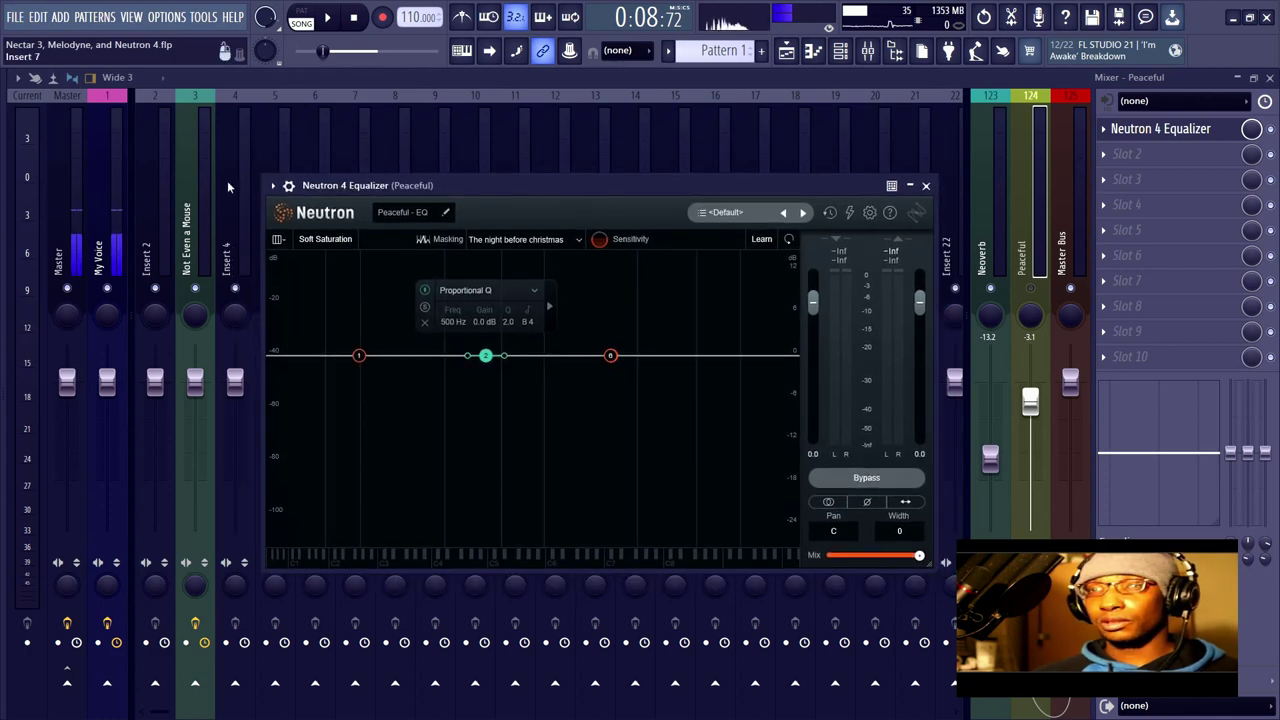
click(195, 180)
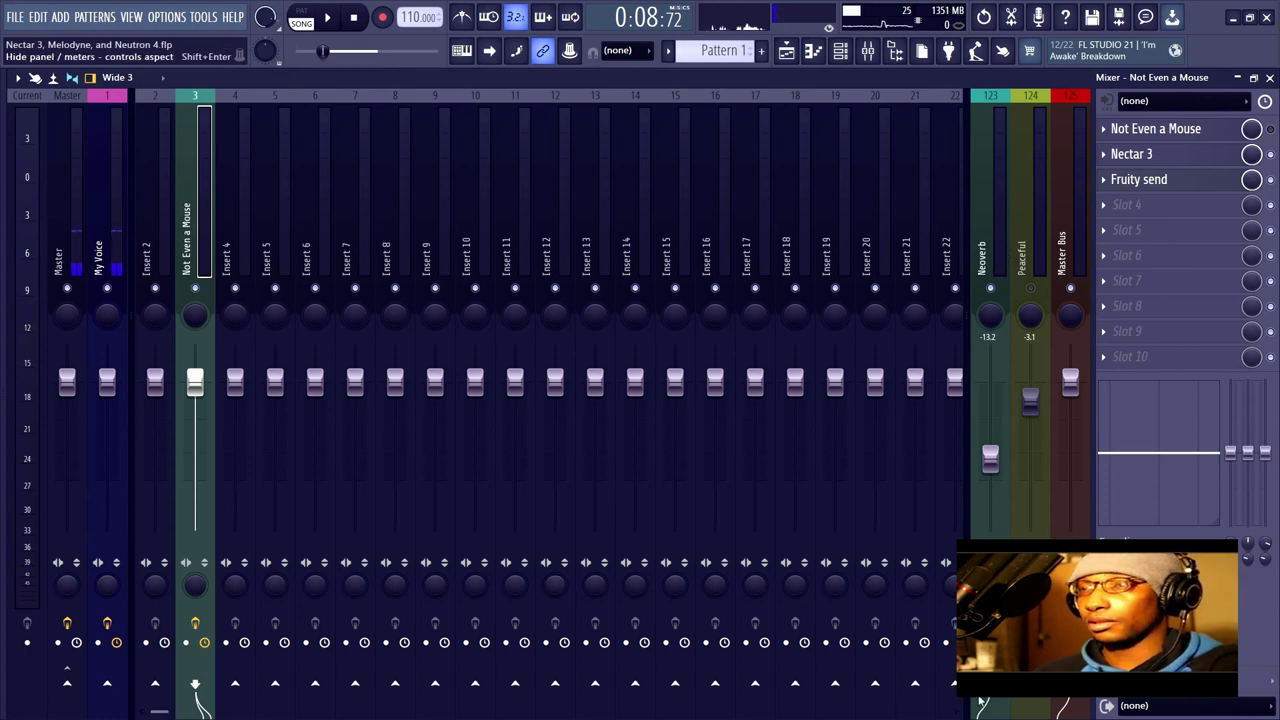
click(1030, 702)
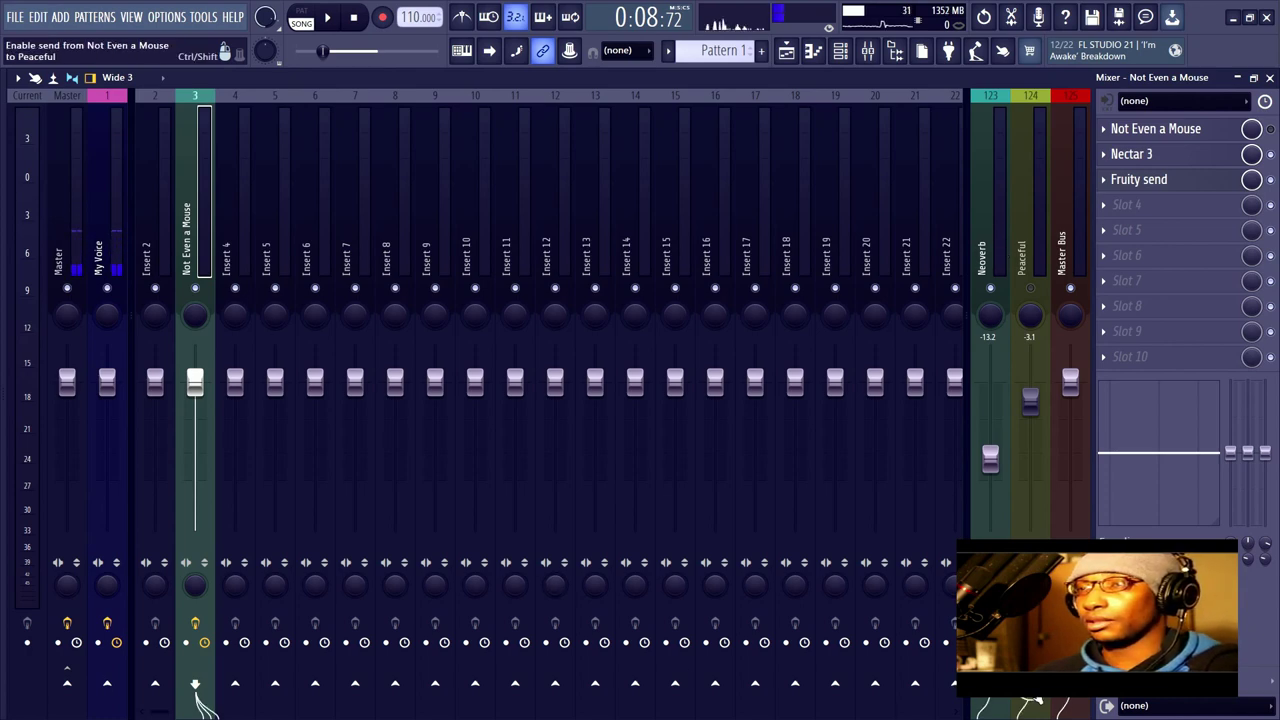
Step: Activate Stereo Aux In on the Peaceful track's Neutron 4 Equalizer and feed it from the Not Even a Mouse track
click(1046, 238)
click(1158, 129)
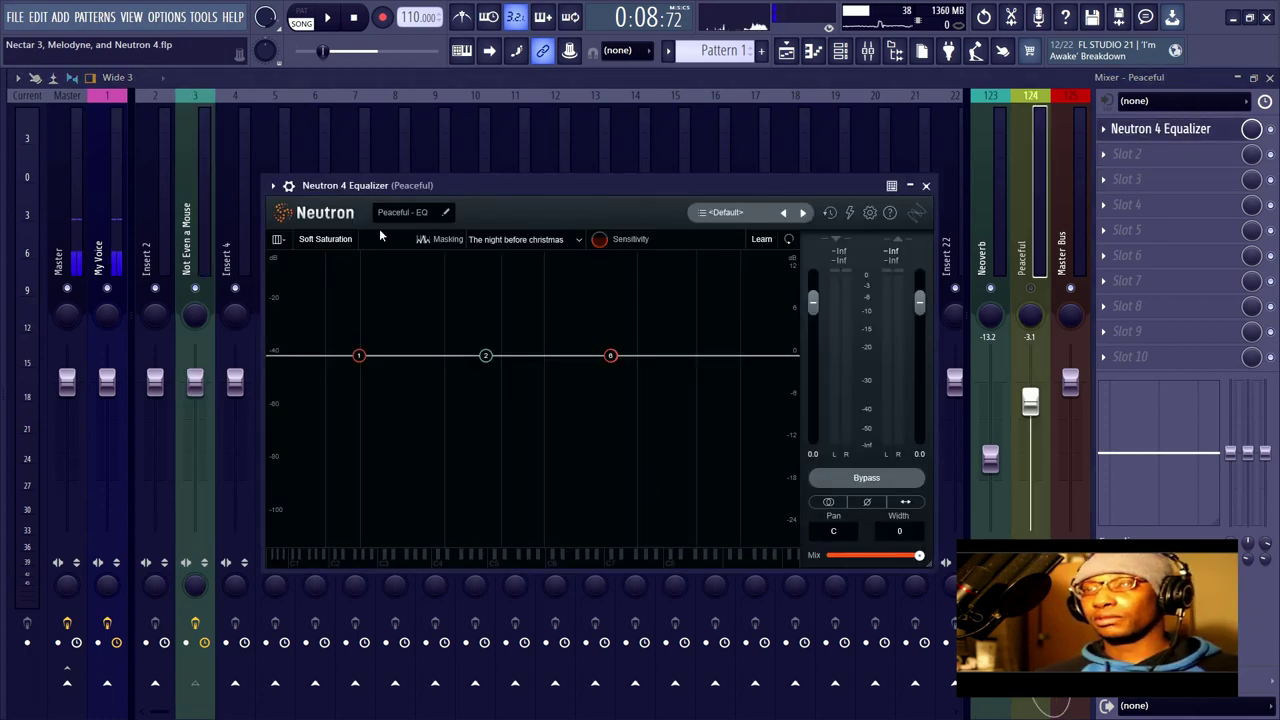
click(289, 186)
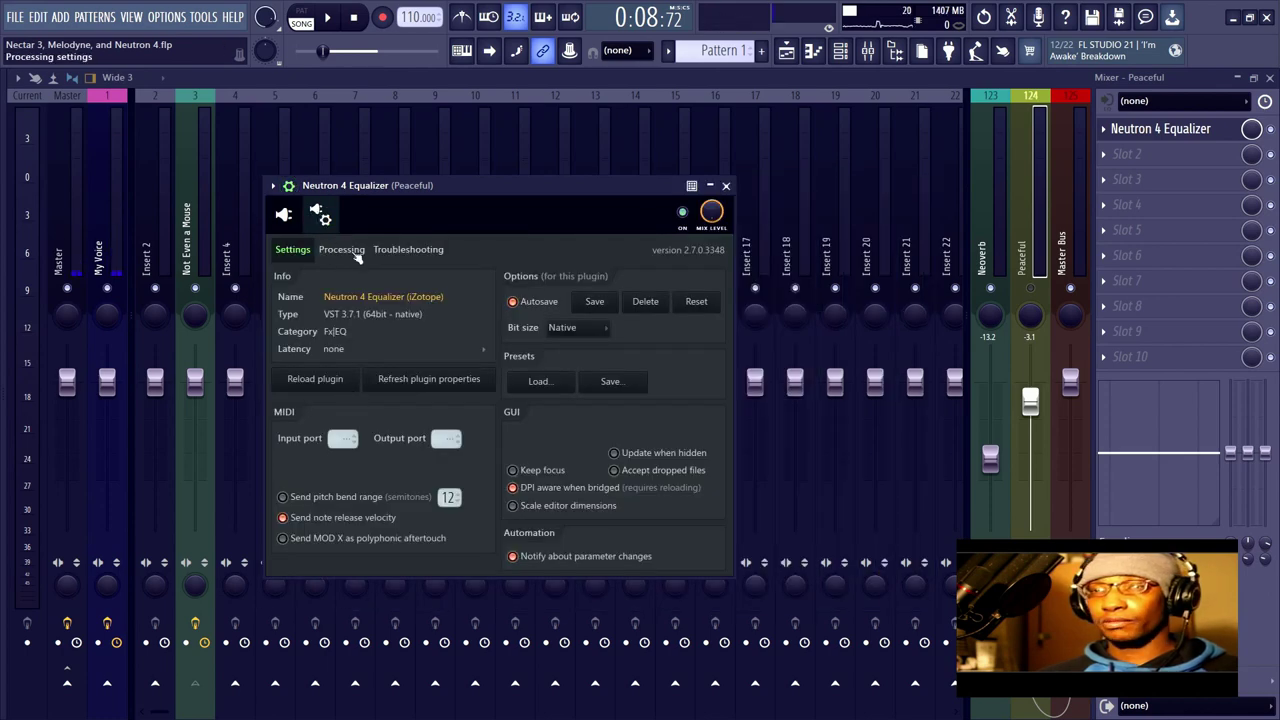
click(354, 254)
click(462, 451)
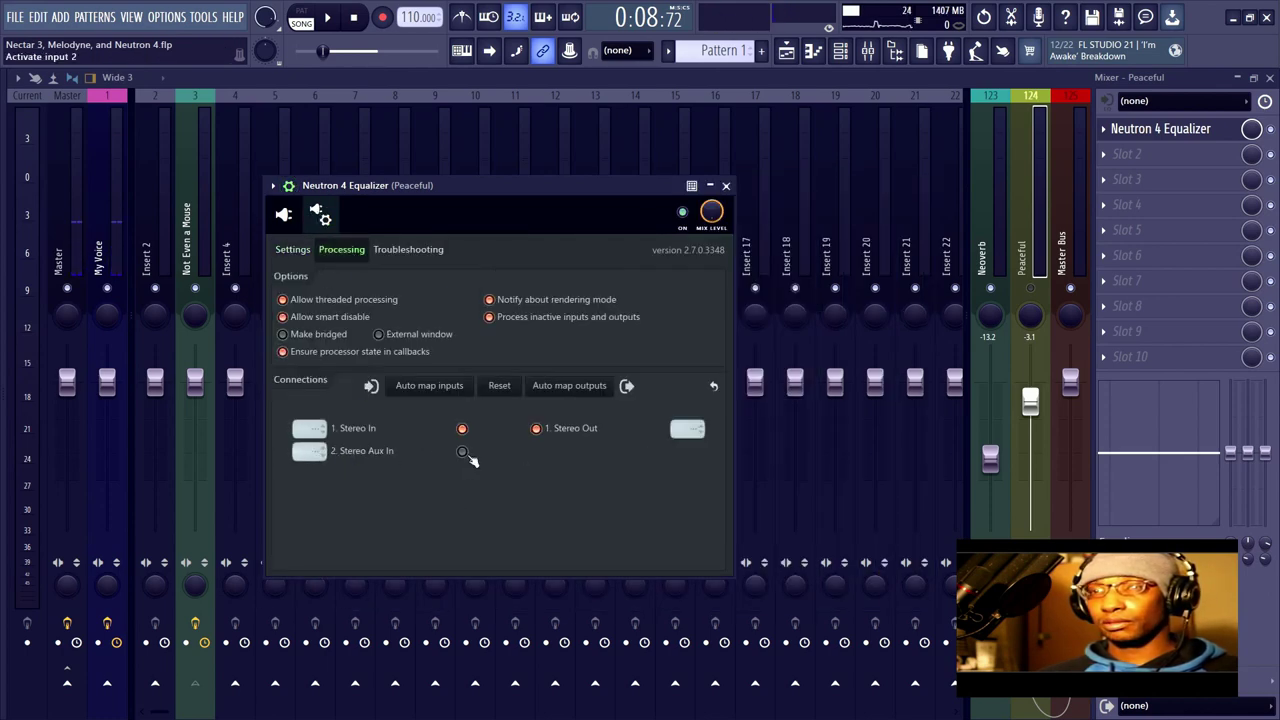
click(318, 451)
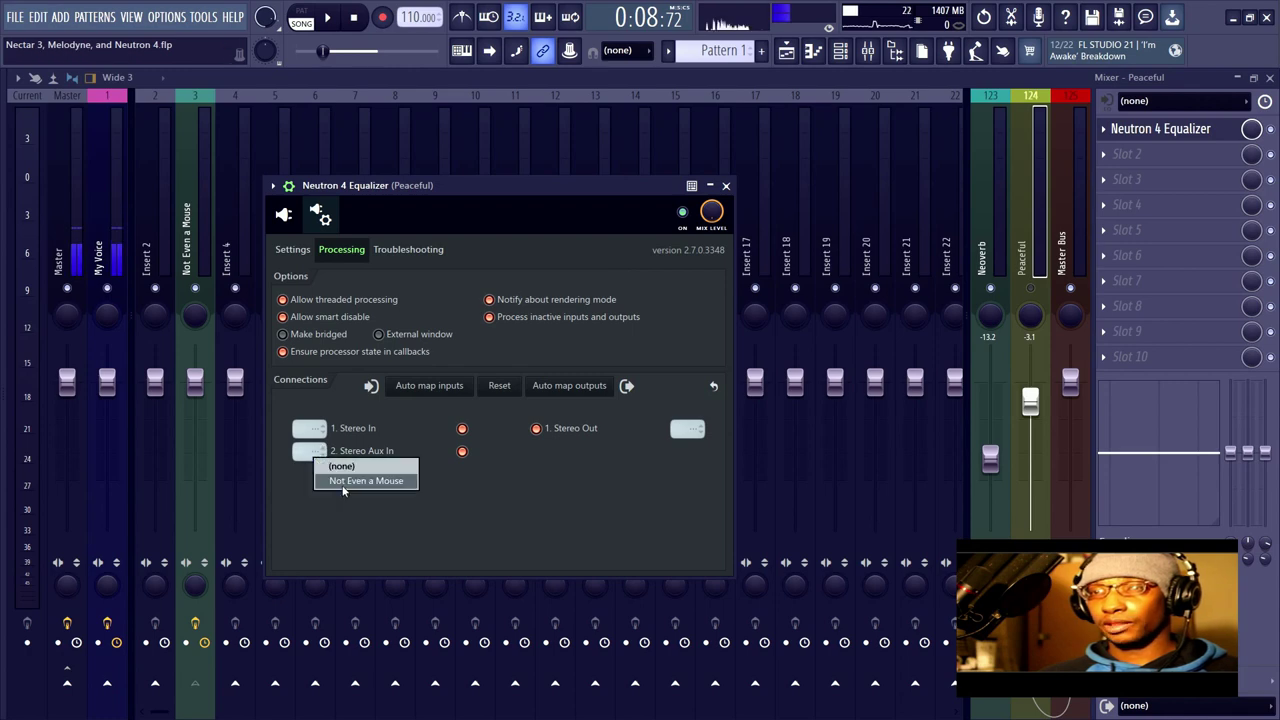
click(351, 482)
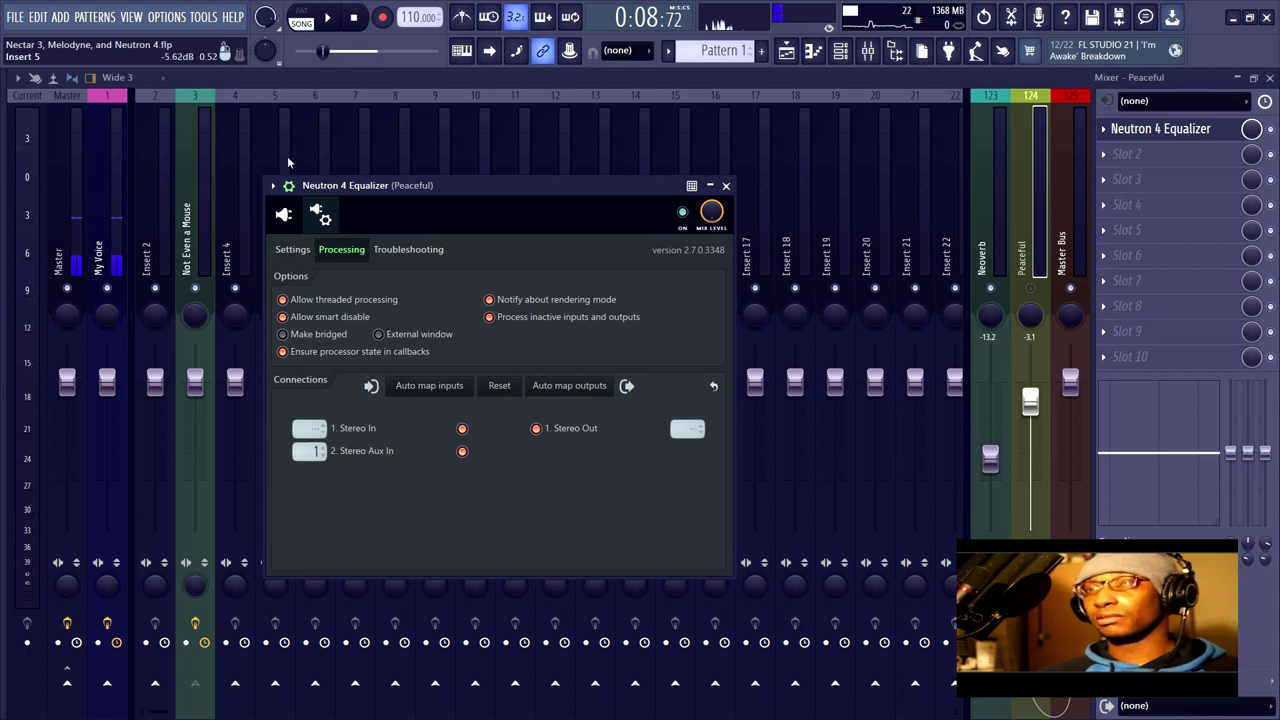
click(285, 215)
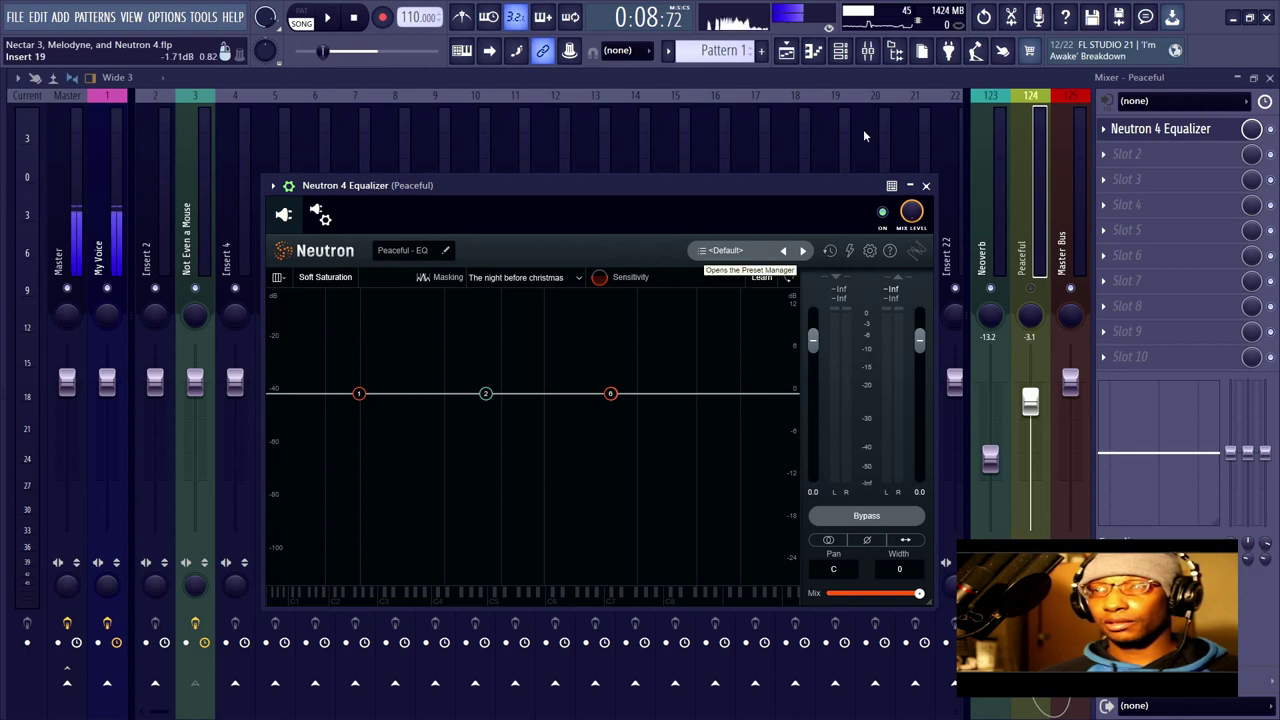
Step: Examine band 2's dynamic and sidechain settings in the Peaceful equalizer, and the EQ 2 curve in the Not Even a Mouse track's Nectar 3
click(485, 394)
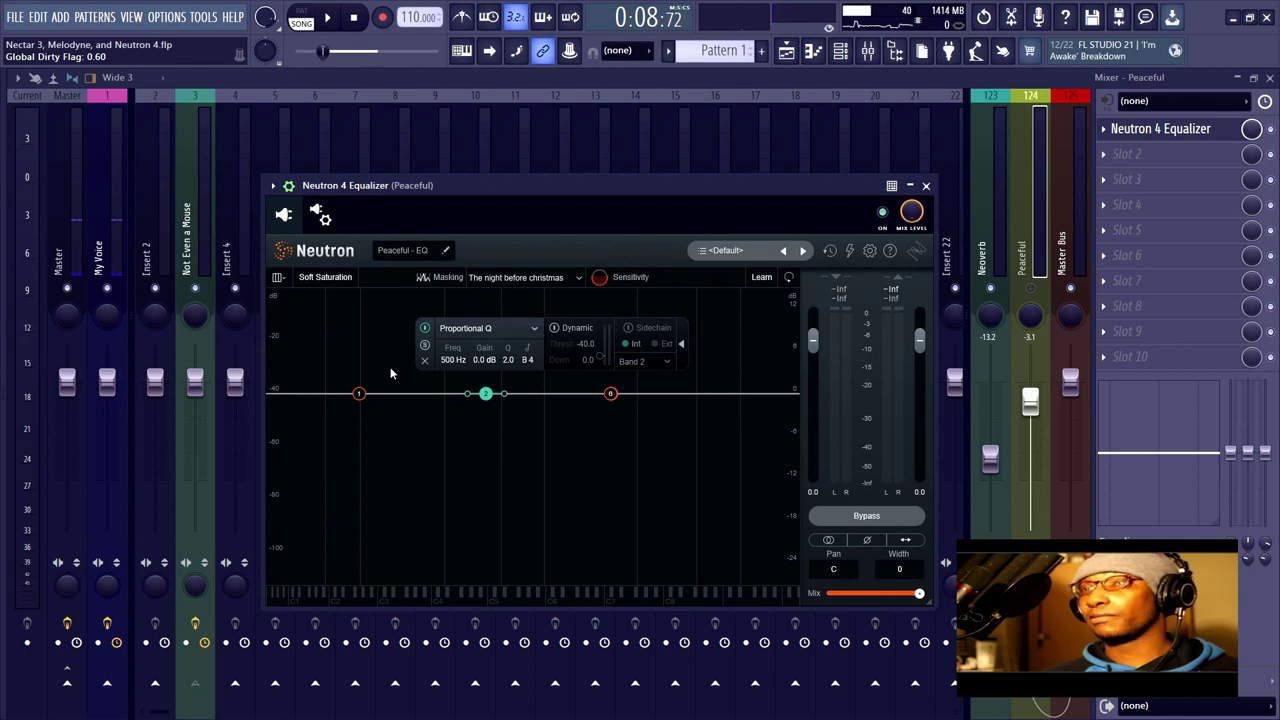
click(190, 240)
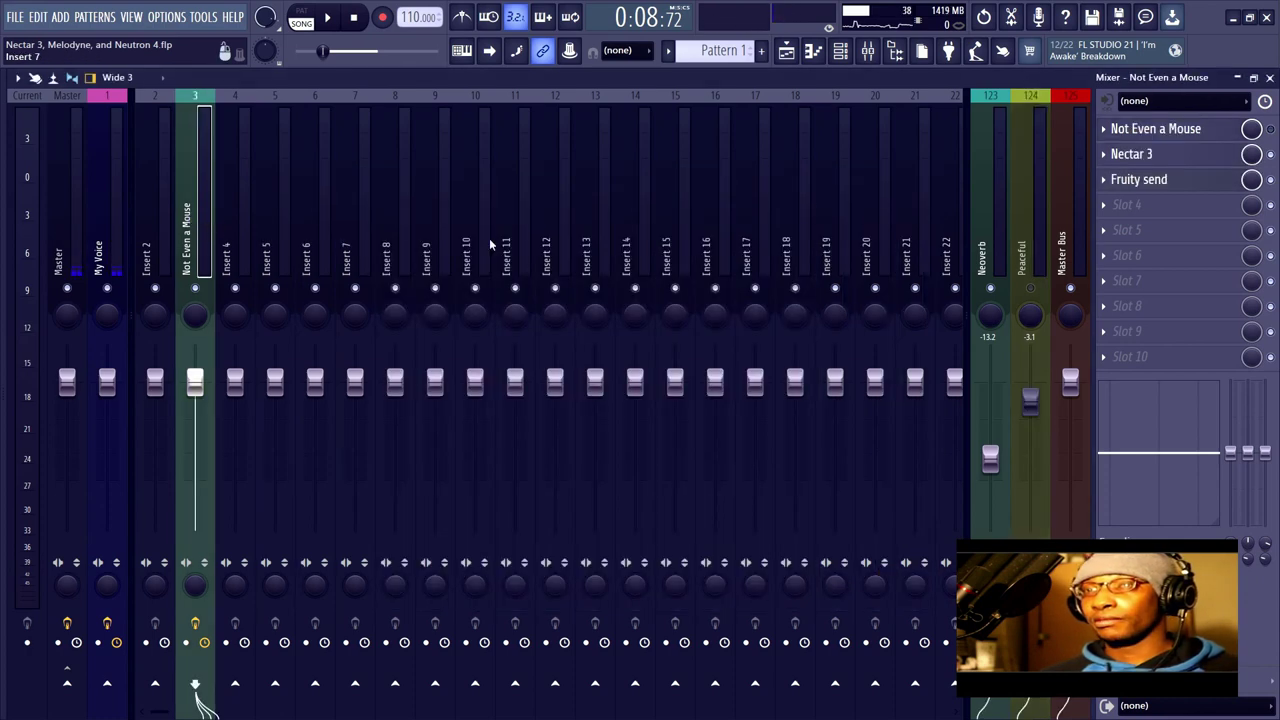
click(1140, 156)
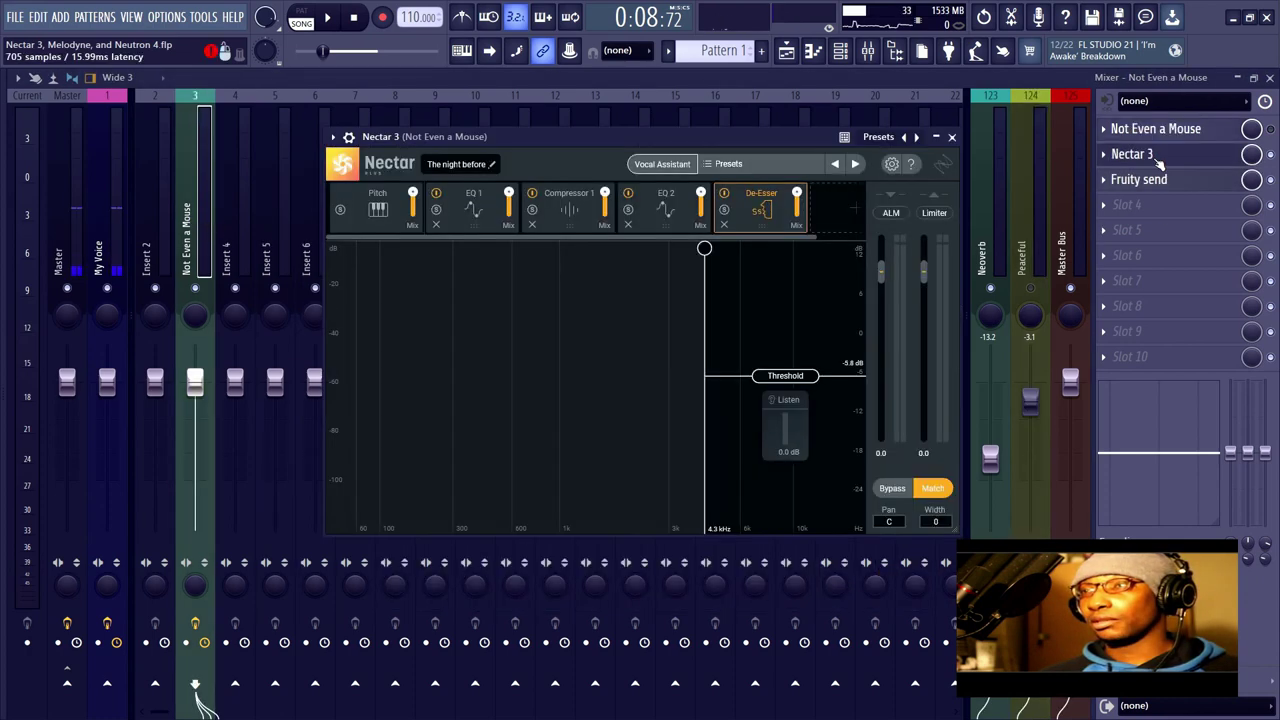
click(657, 213)
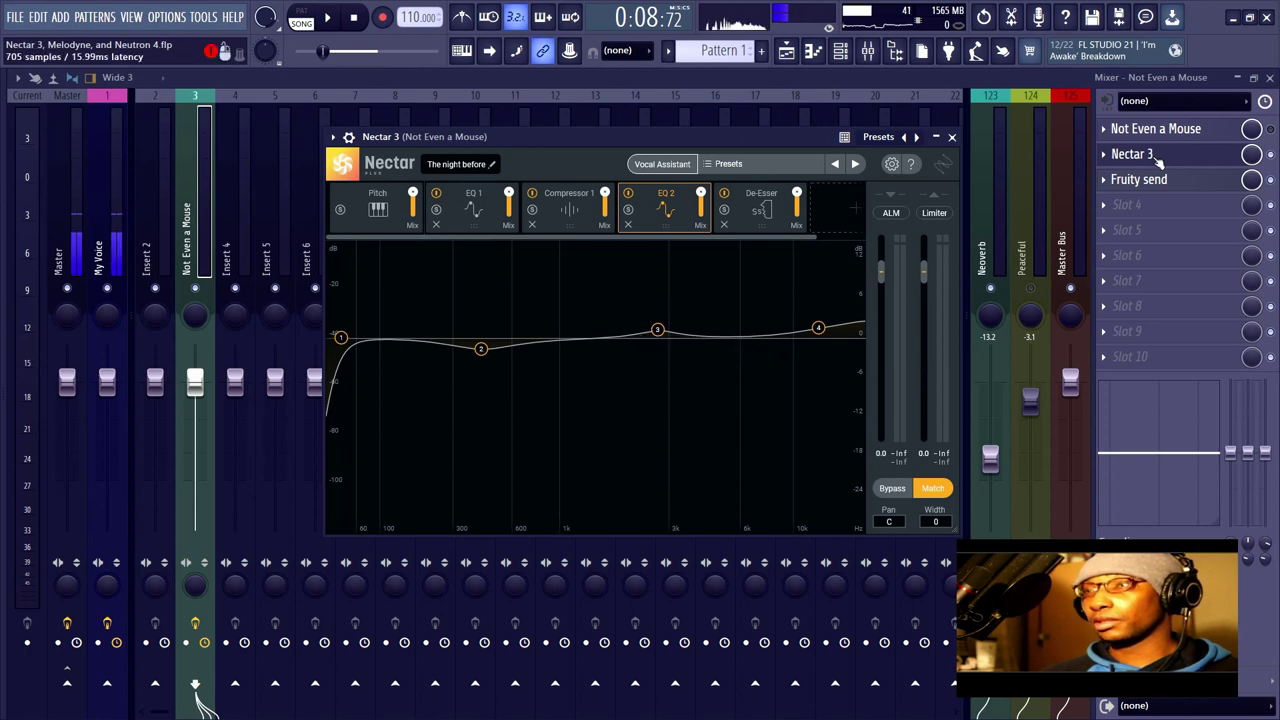
click(952, 138)
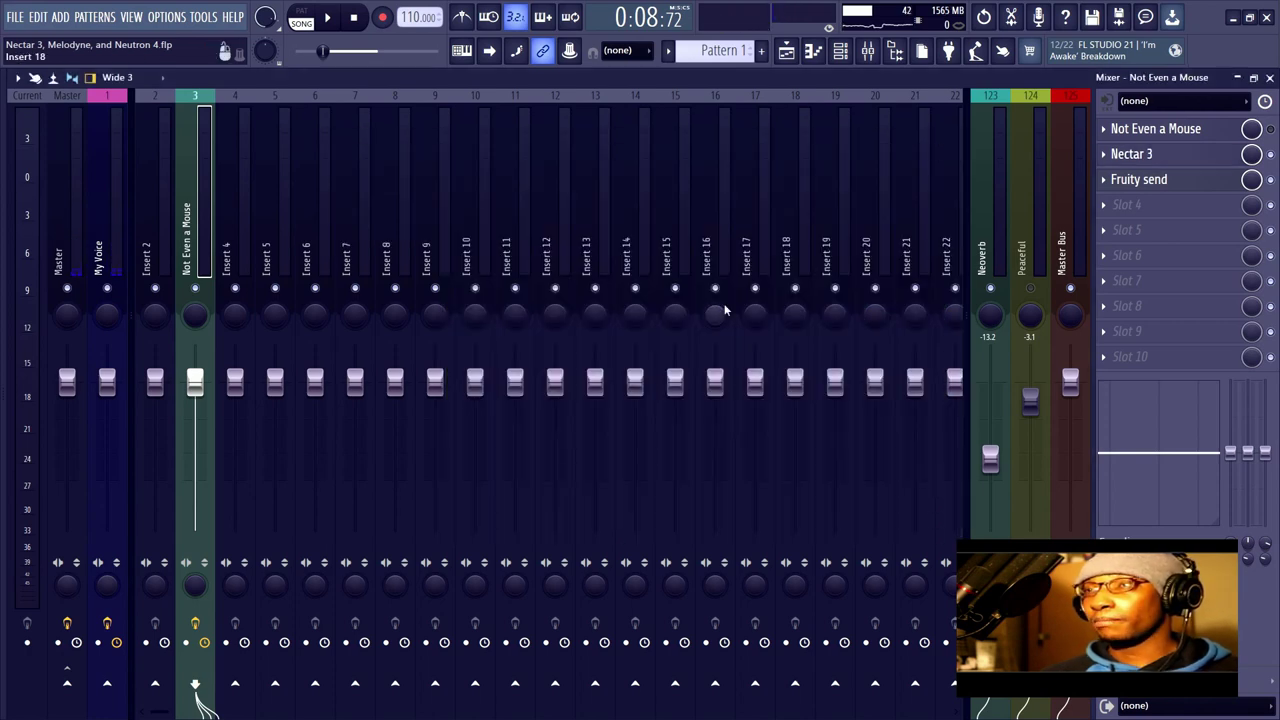
click(1160, 155)
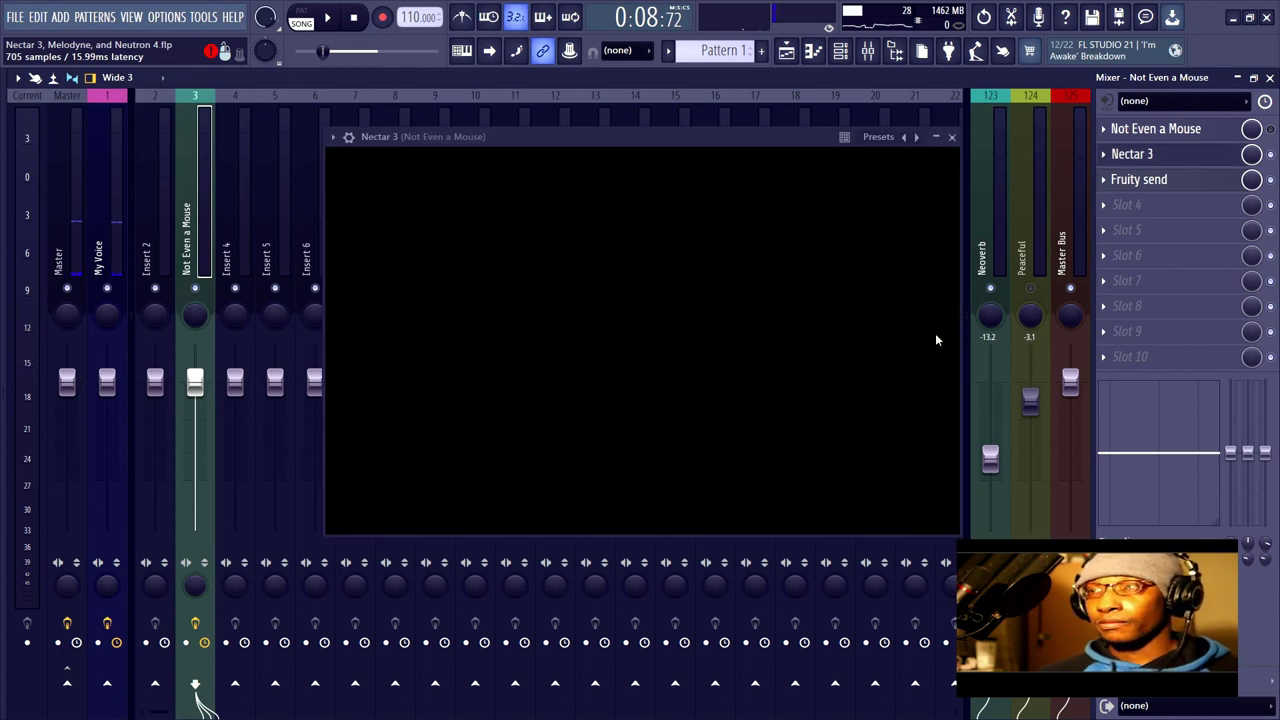
click(951, 137)
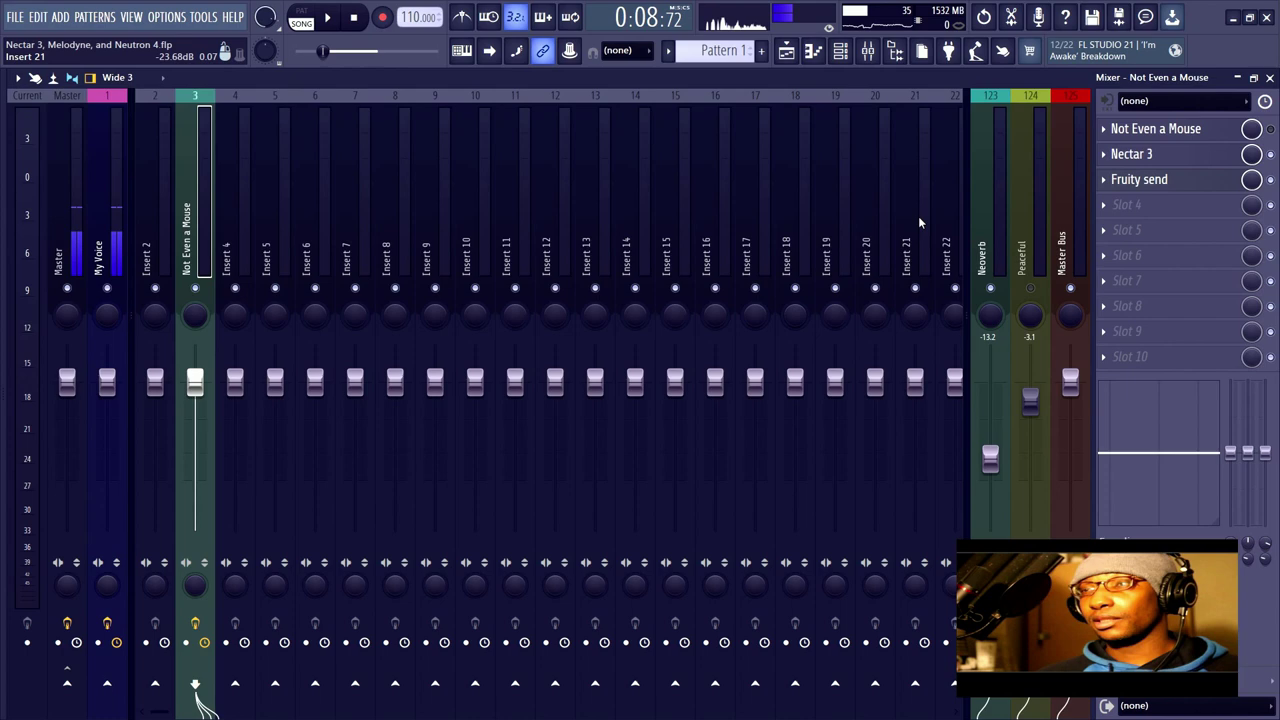
Step: Review the effect chains and routing of the Peaceful, Not Even a Mouse, Master Bus and Neoverb tracks
click(1042, 246)
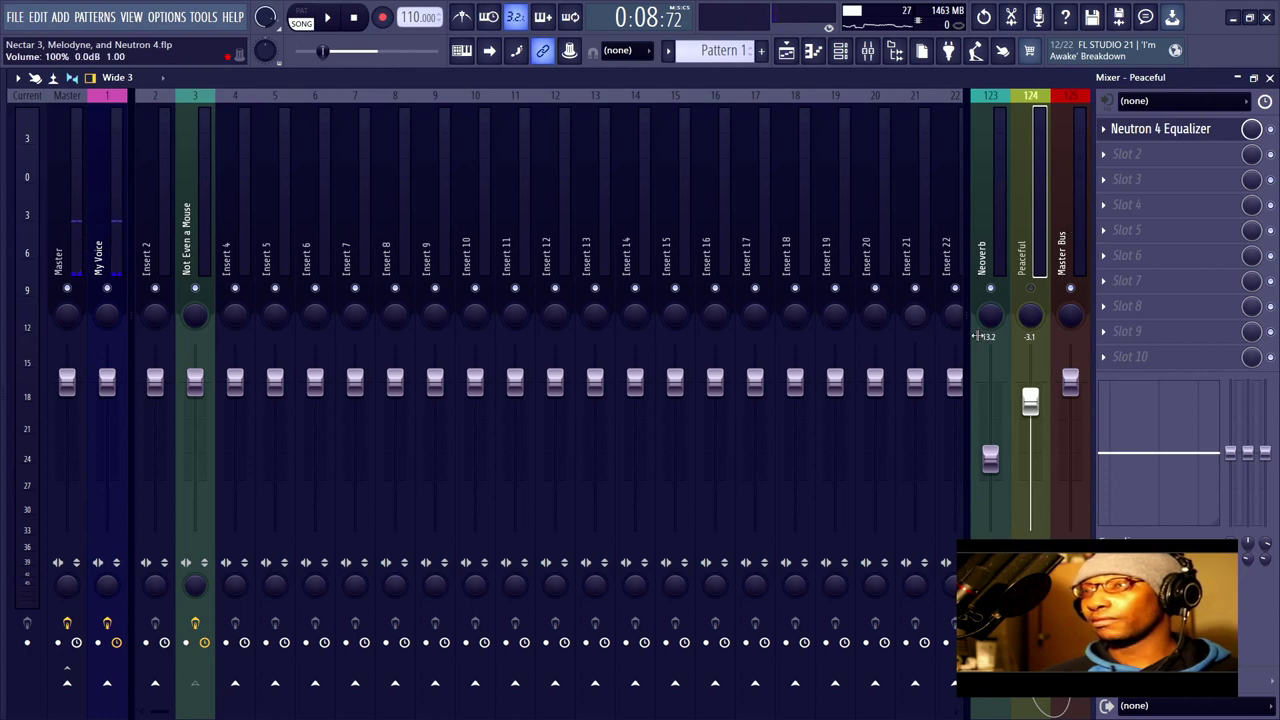
click(198, 179)
click(323, 186)
click(355, 187)
click(200, 188)
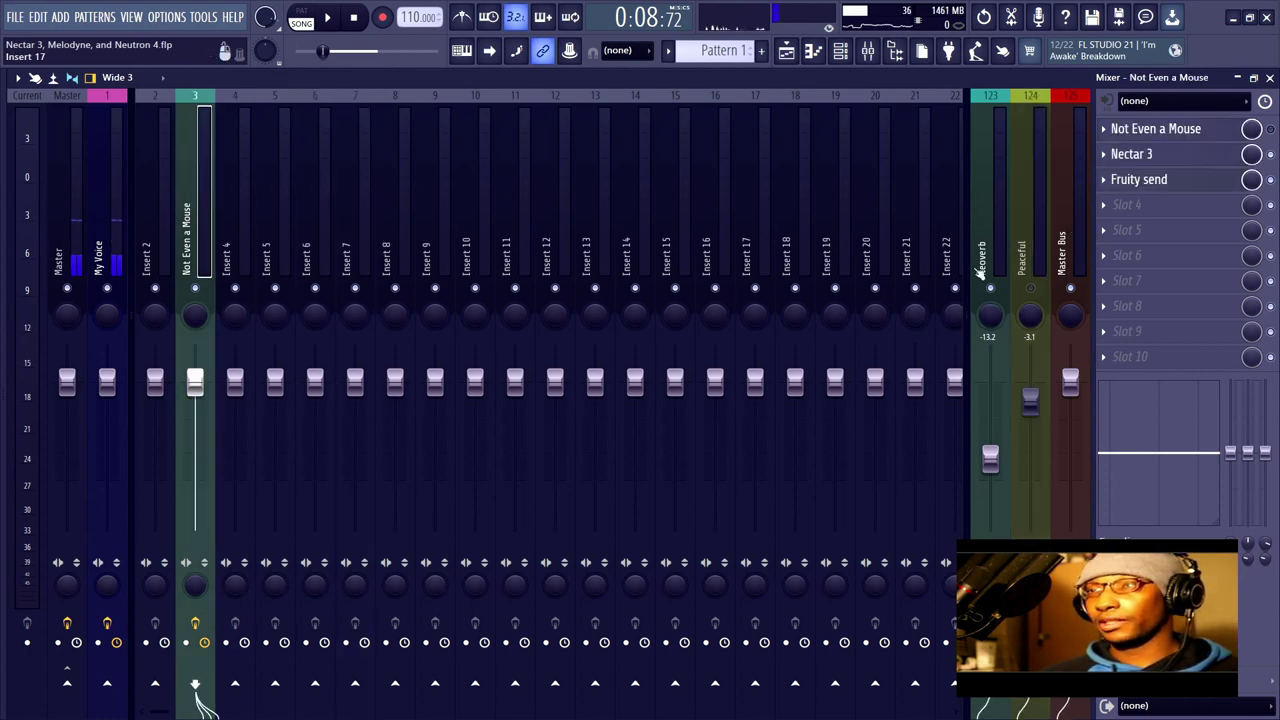
click(1022, 210)
click(1067, 201)
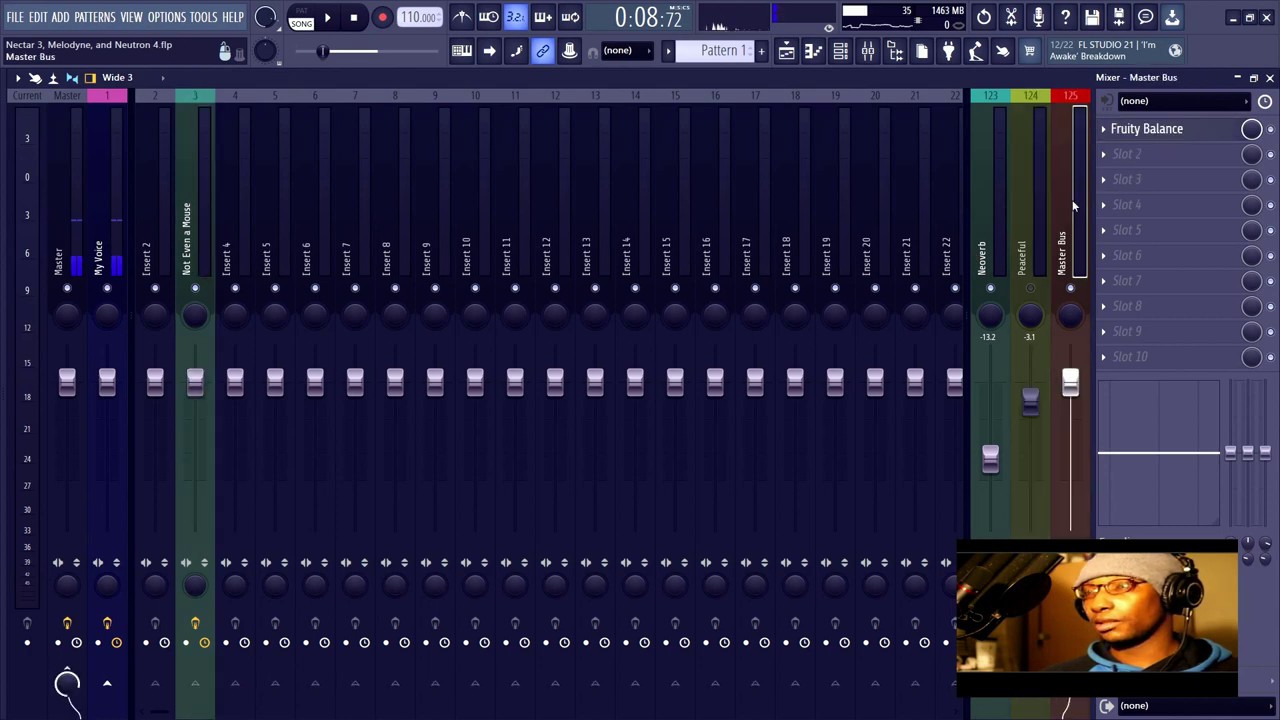
click(994, 200)
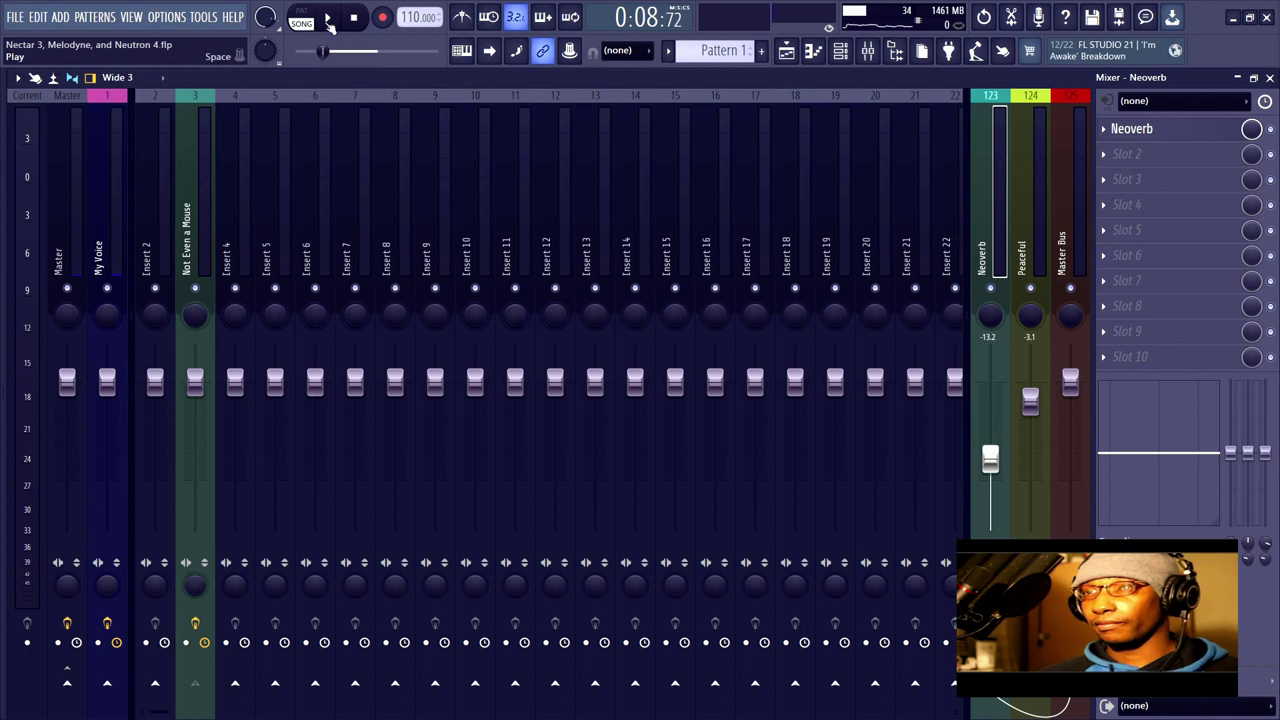
Step: Play the song with the Not Even a Mouse track muted, and unmute it during playback to compare
click(211, 291)
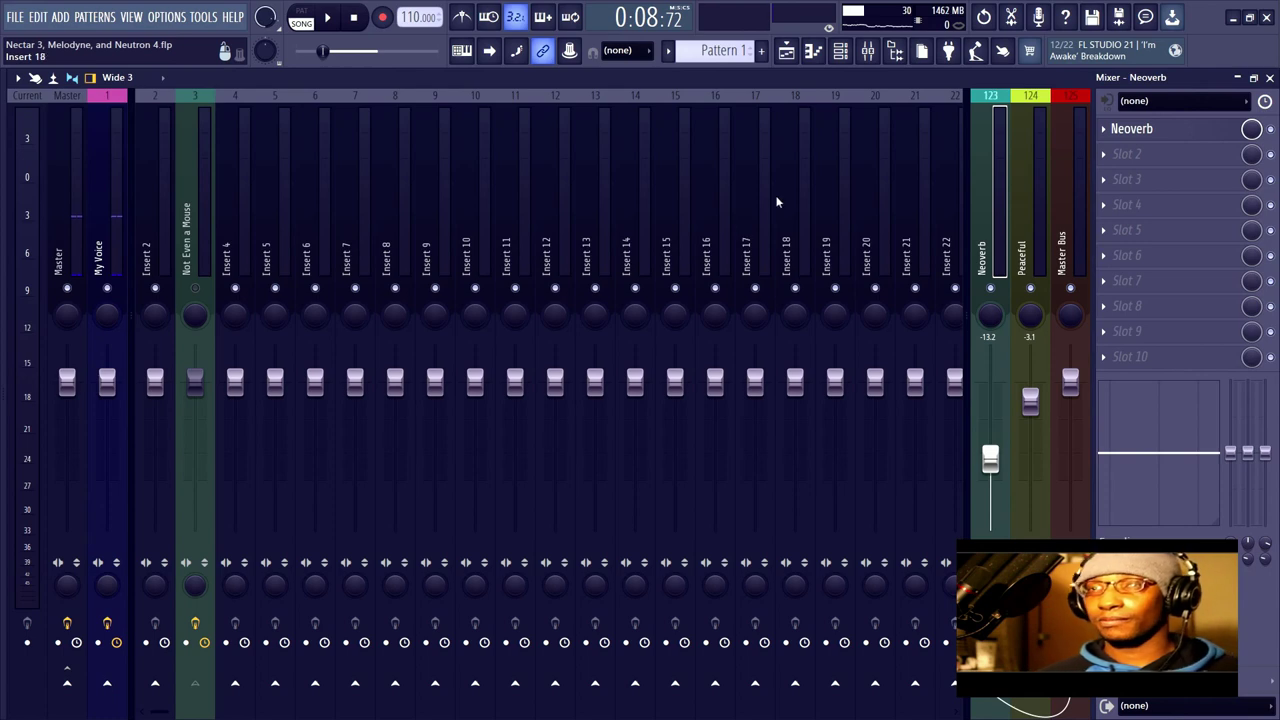
key(space)
click(196, 288)
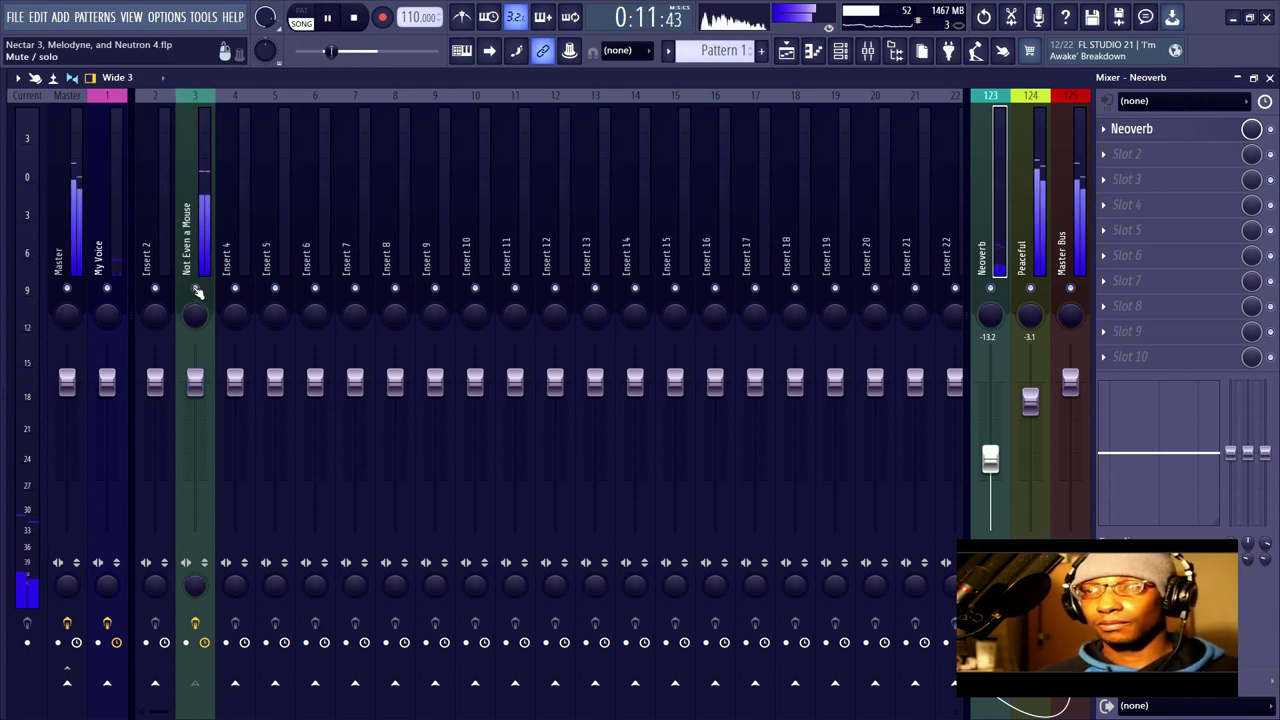
click(195, 207)
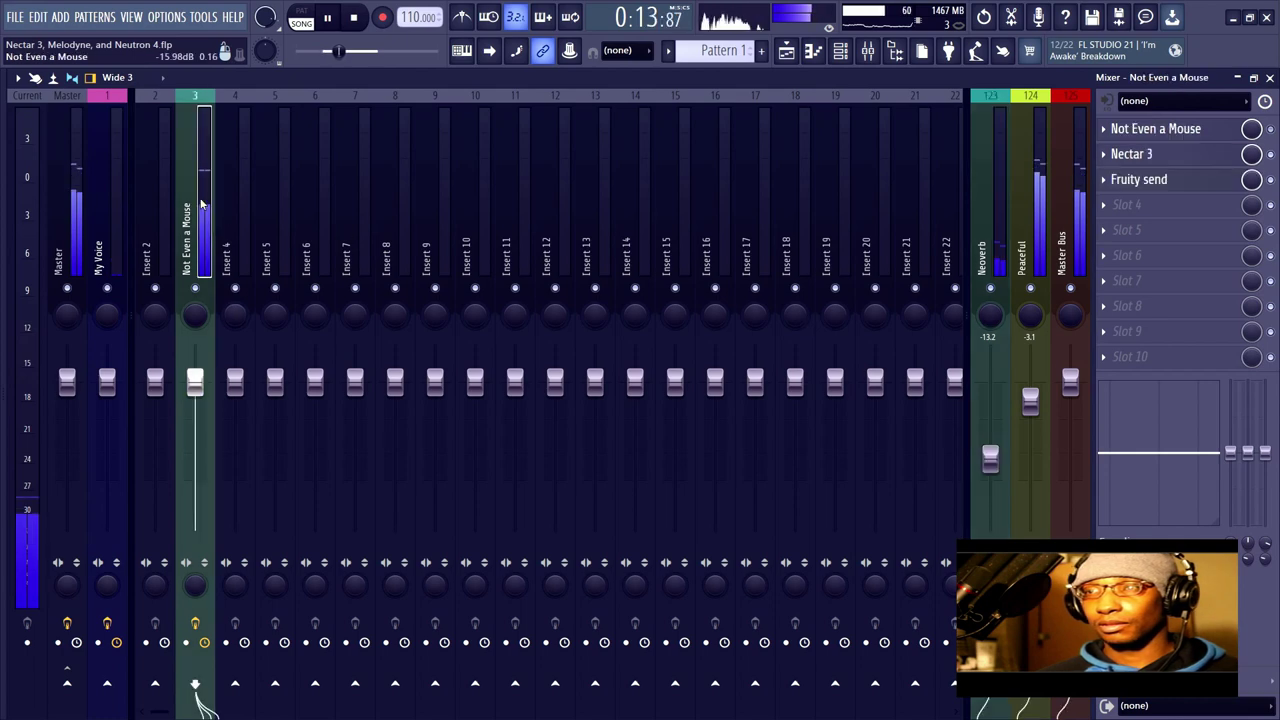
Step: Make band 6 of the Peaceful equalizer dynamic with external sidechain, placing it at about 2737 Hz and -2.8 dB with a Q of 2.9
click(1037, 217)
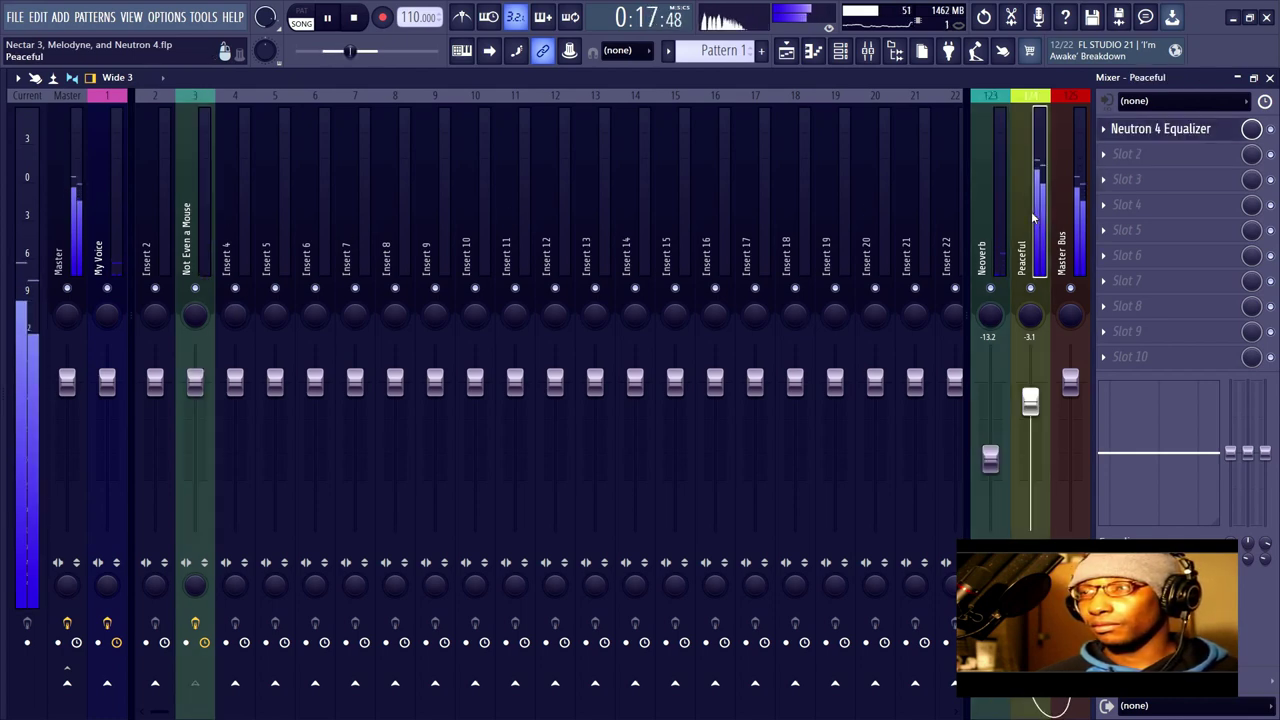
click(1168, 130)
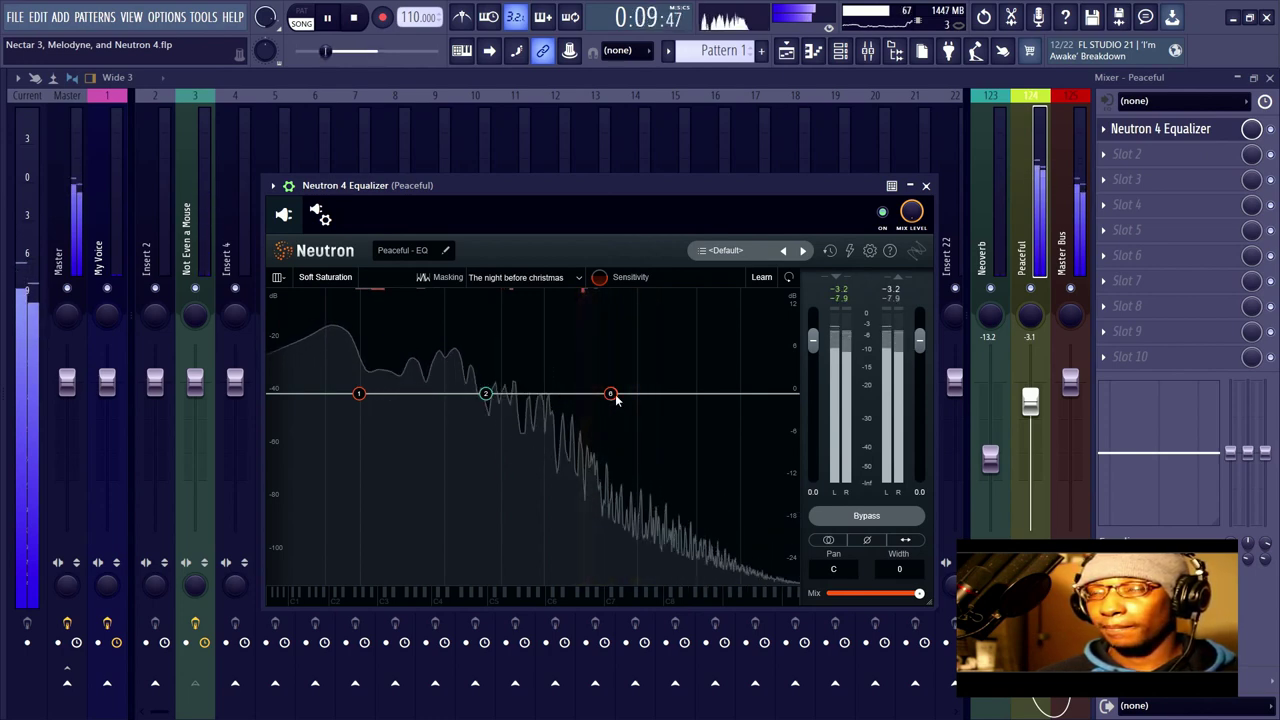
click(610, 394)
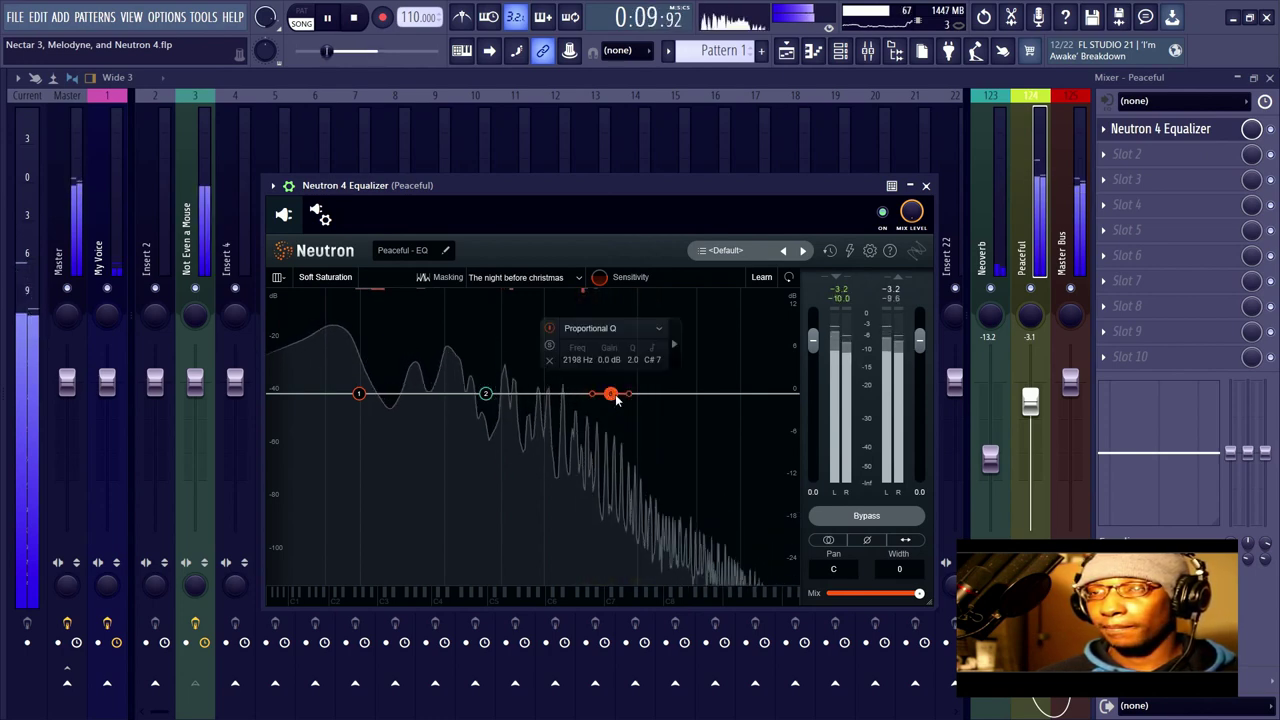
click(676, 345)
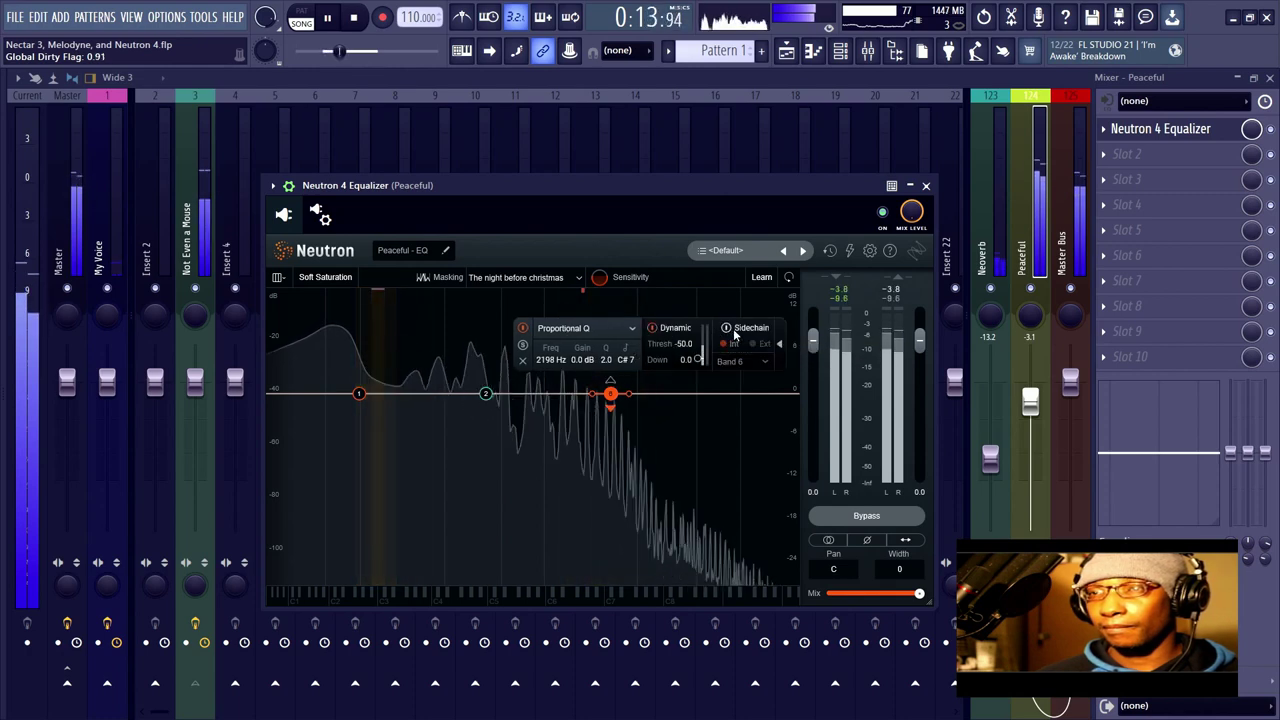
click(727, 328)
drag(610, 394, 631, 420)
scroll(632, 420, up, 4)
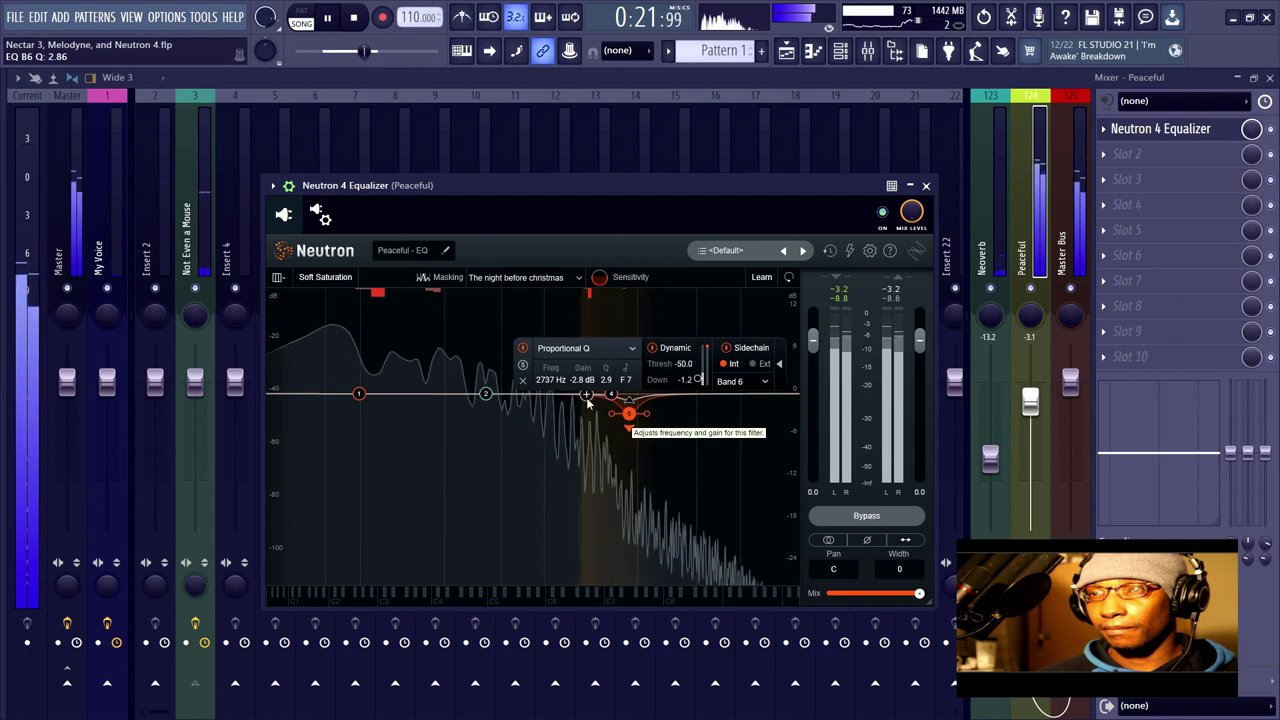
click(755, 366)
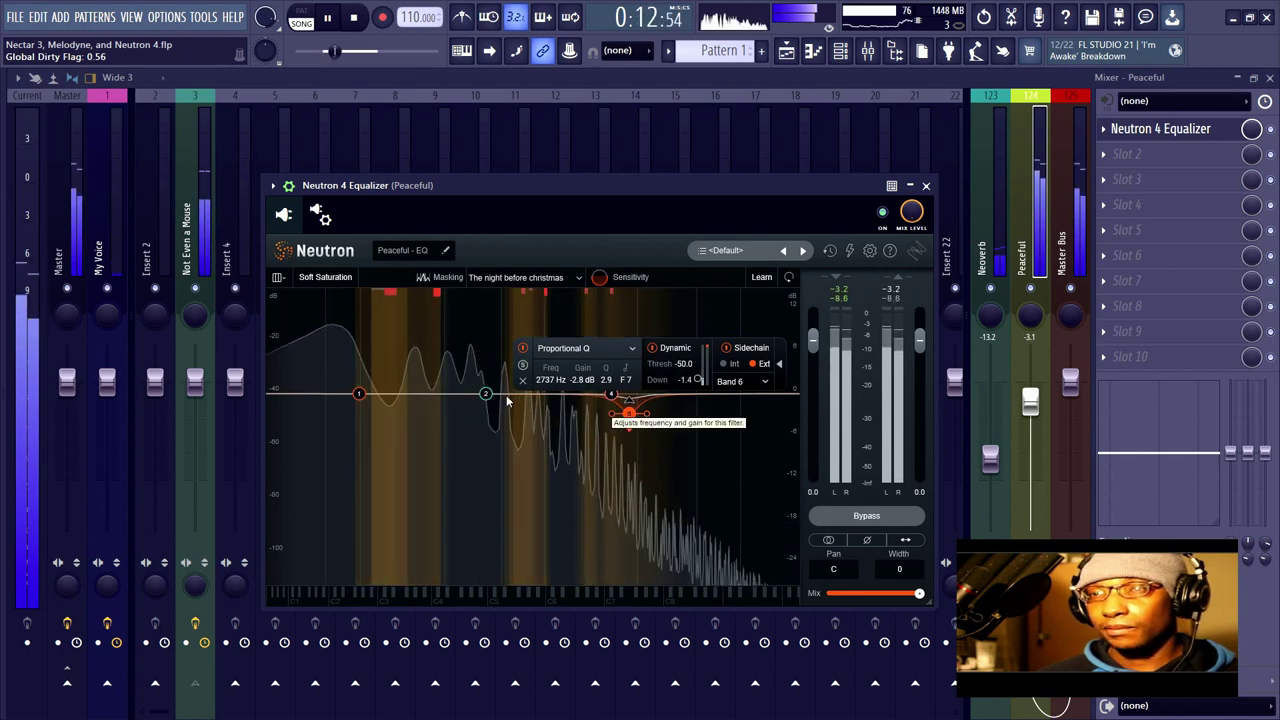
Step: Move band 2 to about 765 Hz and -2.2 dB, and make it dynamic with external sidechain set to Full signal
drag(487, 395, 523, 414)
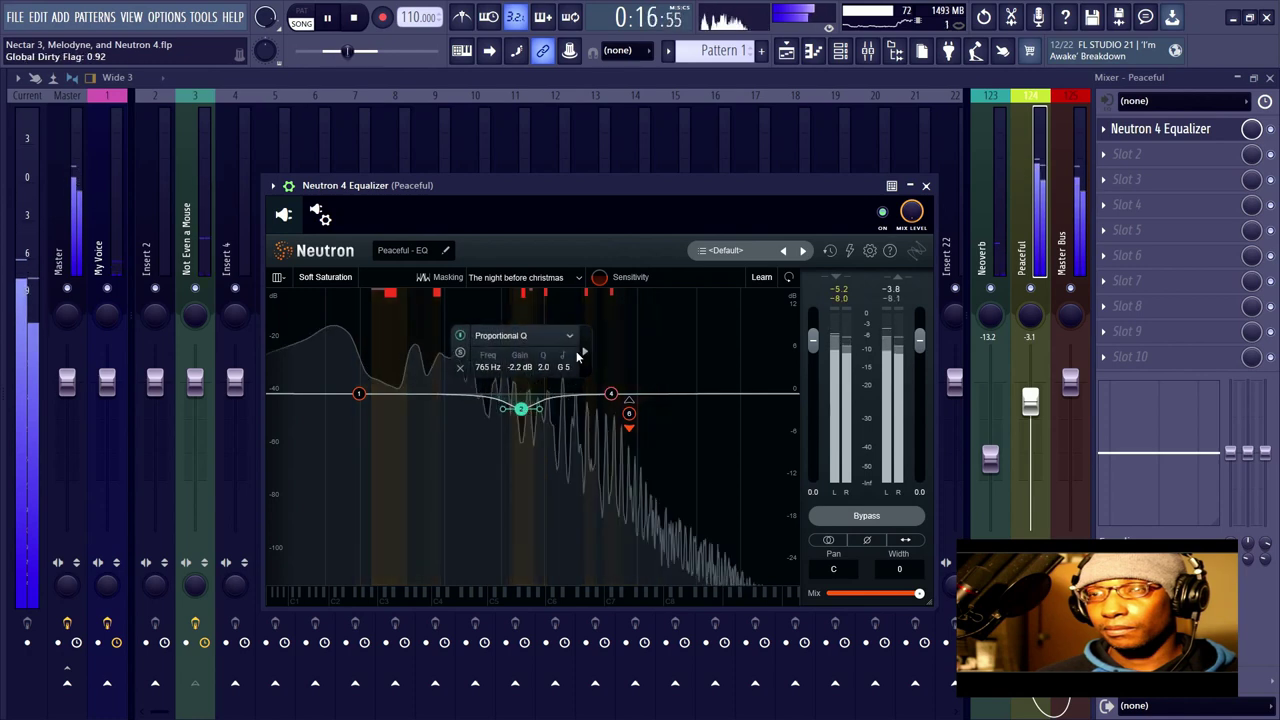
click(584, 353)
click(616, 350)
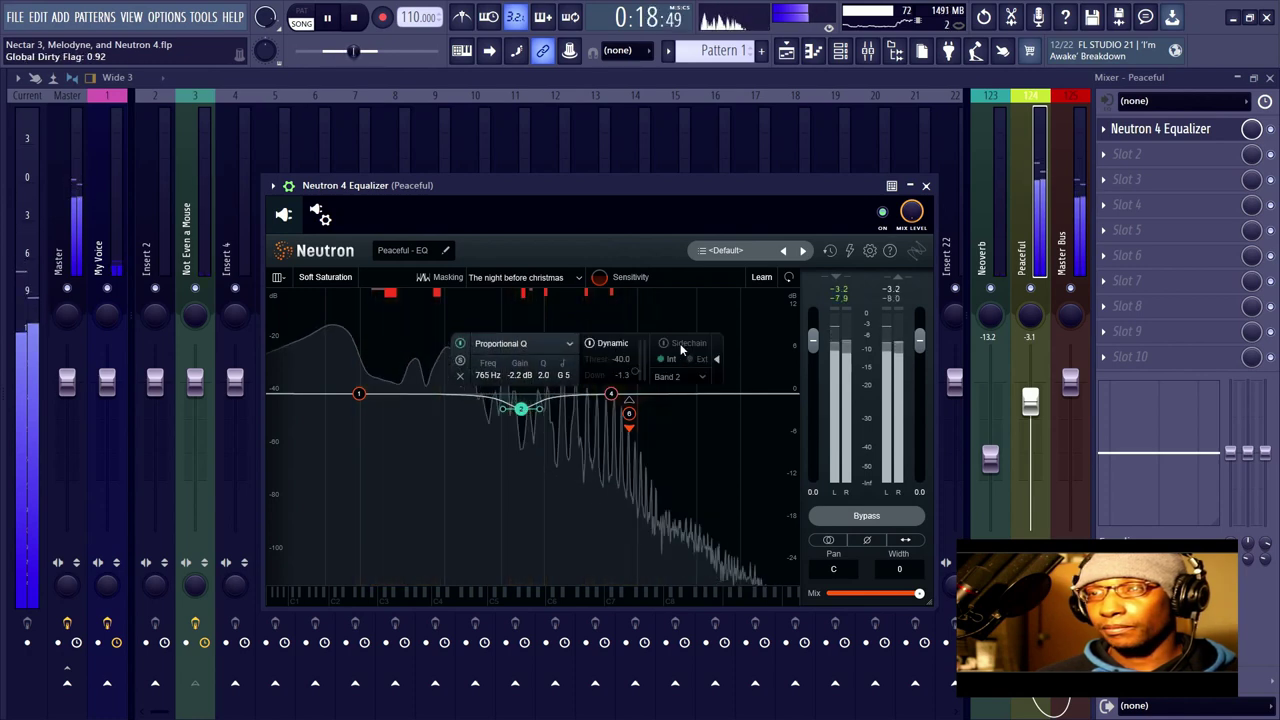
click(690, 358)
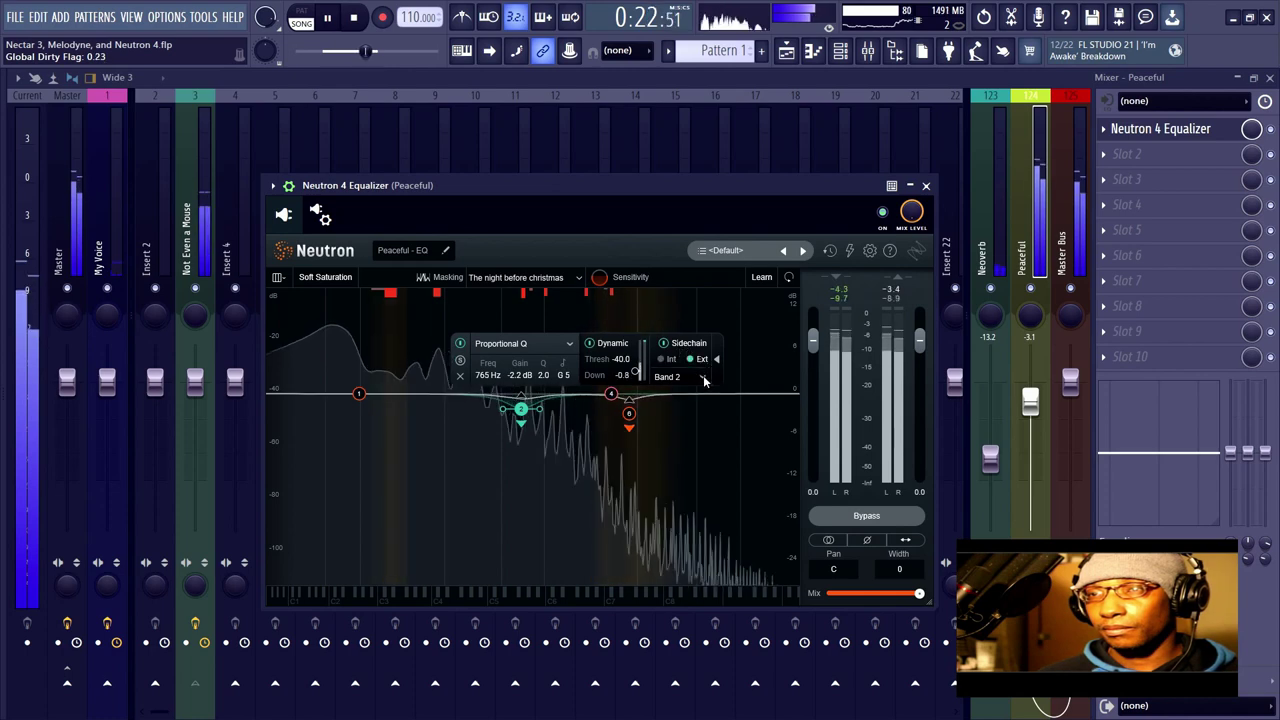
click(697, 377)
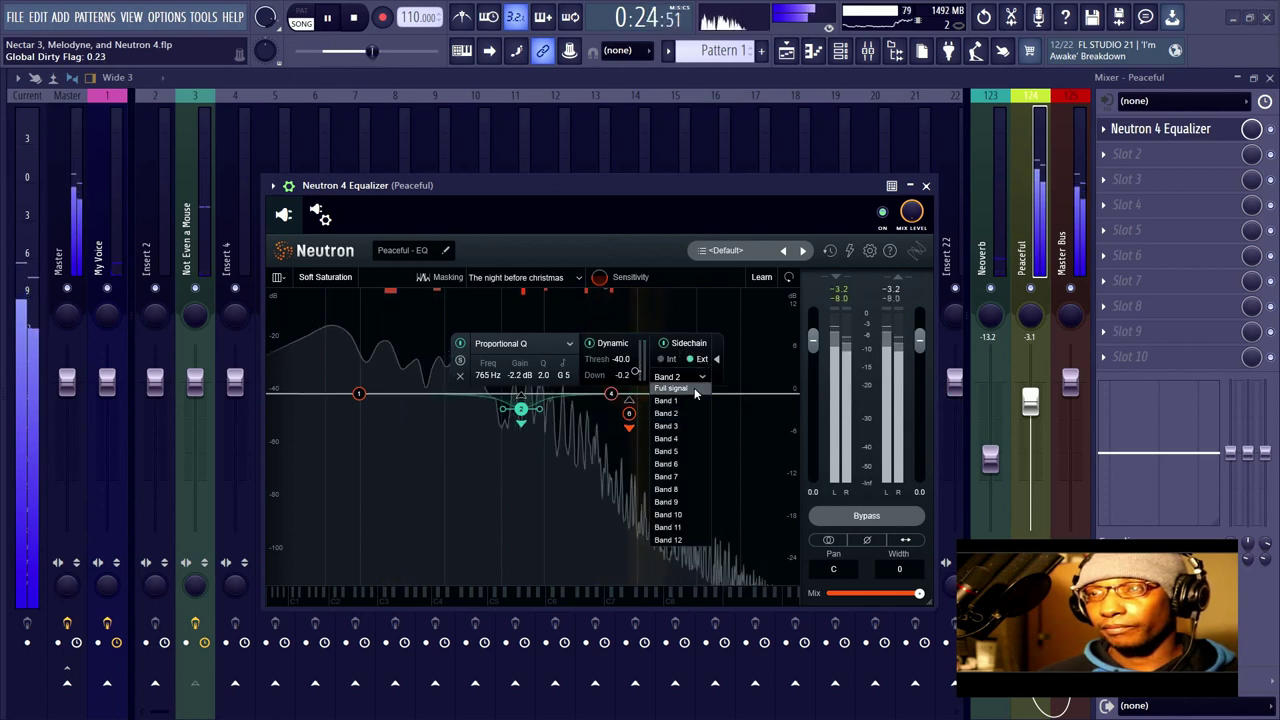
click(694, 387)
Step: Set band 6's external sidechain source to Full signal and lower its gain to about -3.3 dB
click(629, 414)
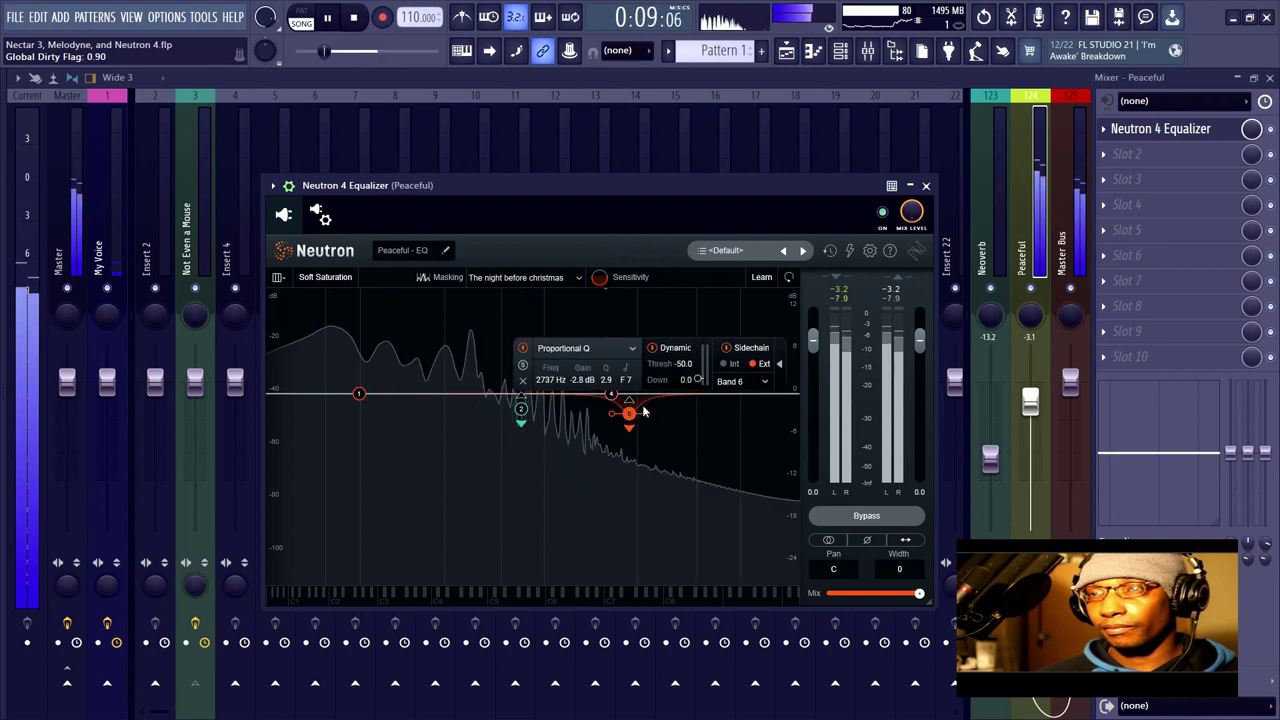
click(745, 381)
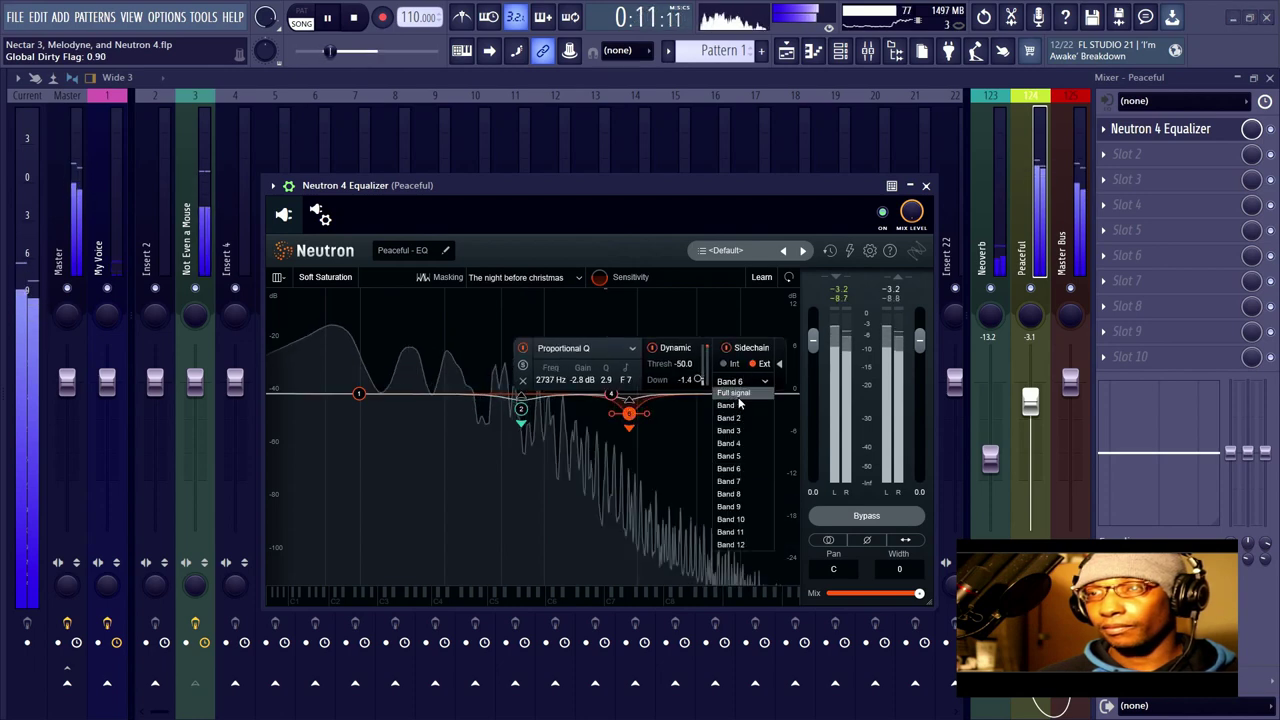
click(731, 393)
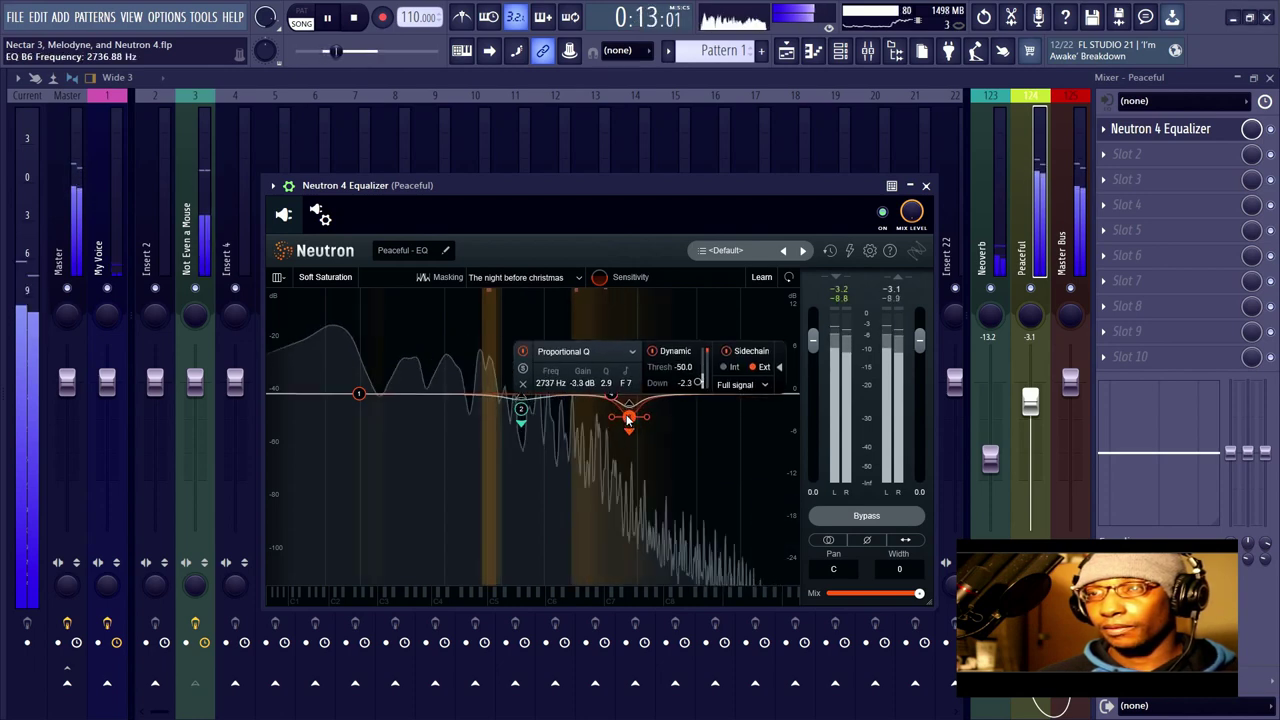
Step: Move band 2 to about 678 Hz and -3.4 dB, and low-shelf band 1 to about 127 Hz and -0.3 dB
drag(518, 419, 511, 416)
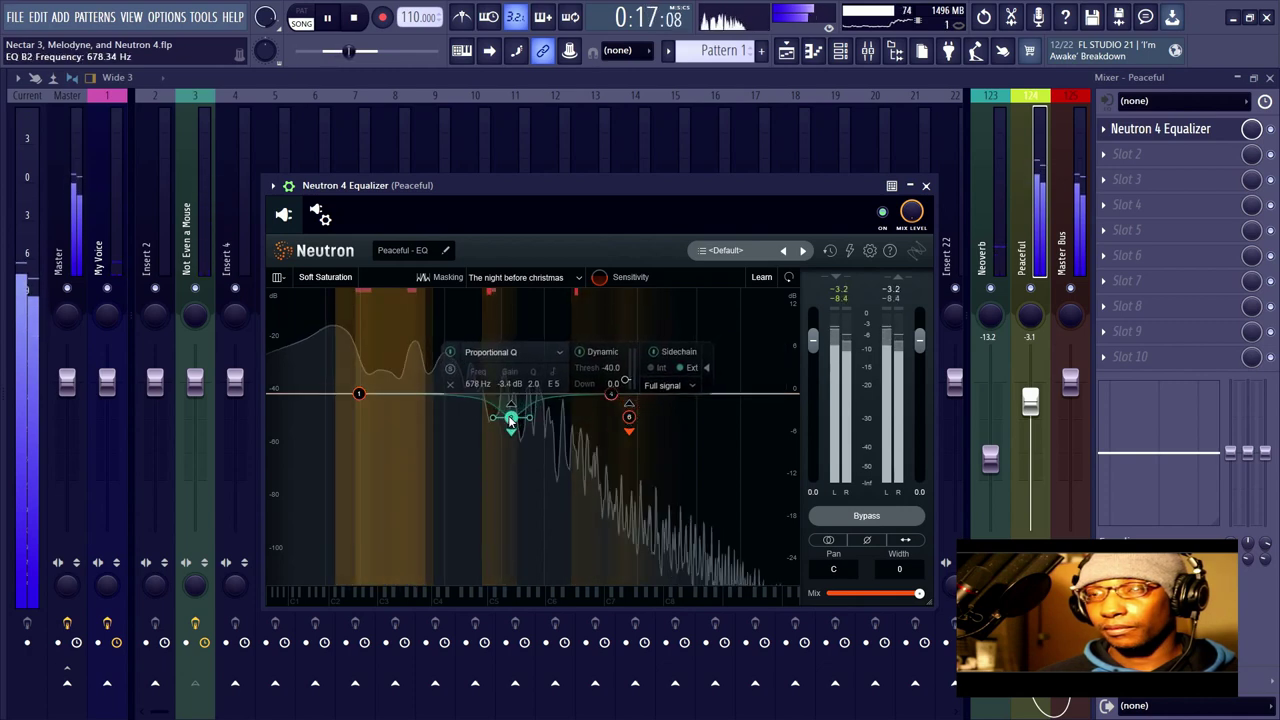
click(361, 394)
drag(366, 398, 379, 399)
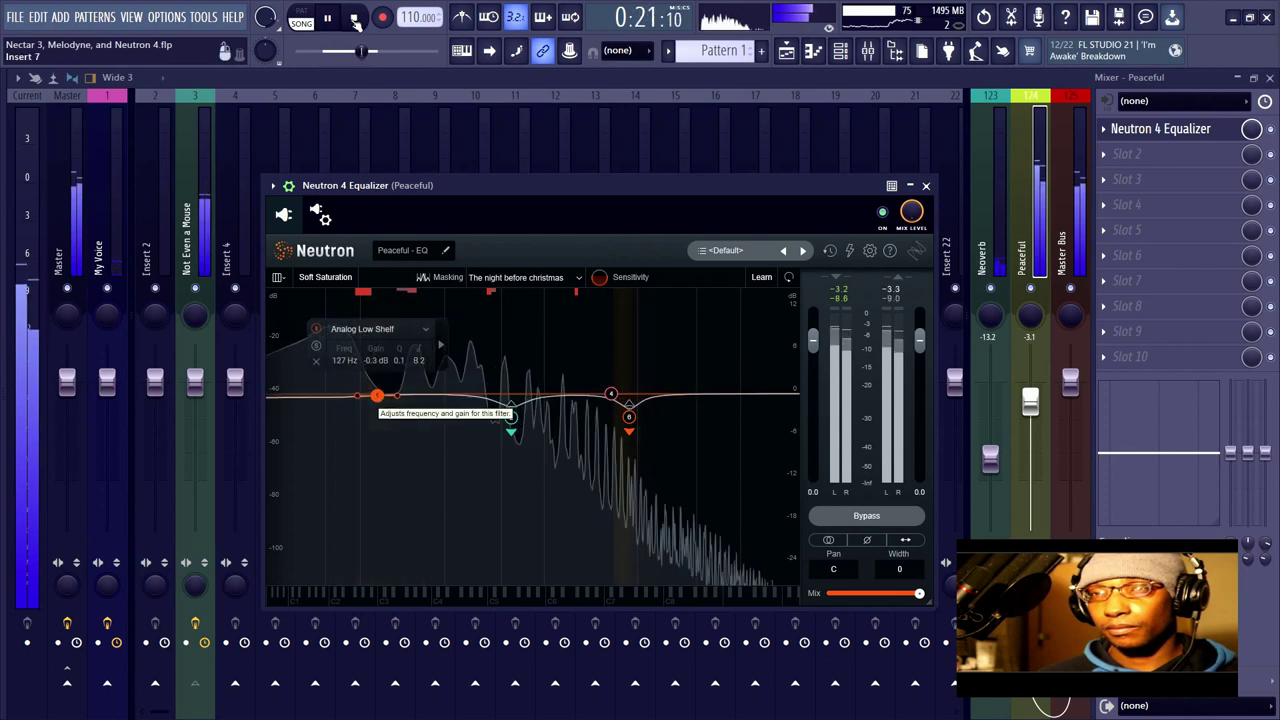
Step: Replace low-shelf band 1 of the Peaceful equalizer with a Proportional Q band at about 275 Hz and -0.8 dB
key(space)
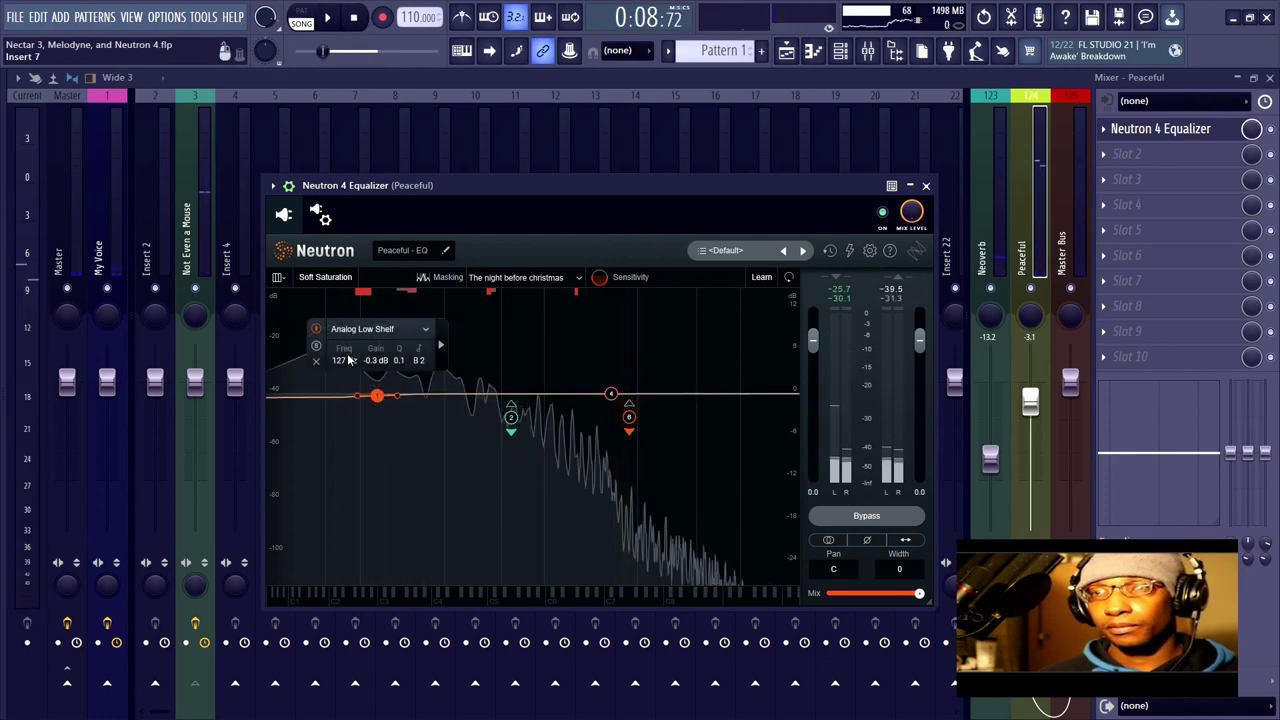
click(316, 360)
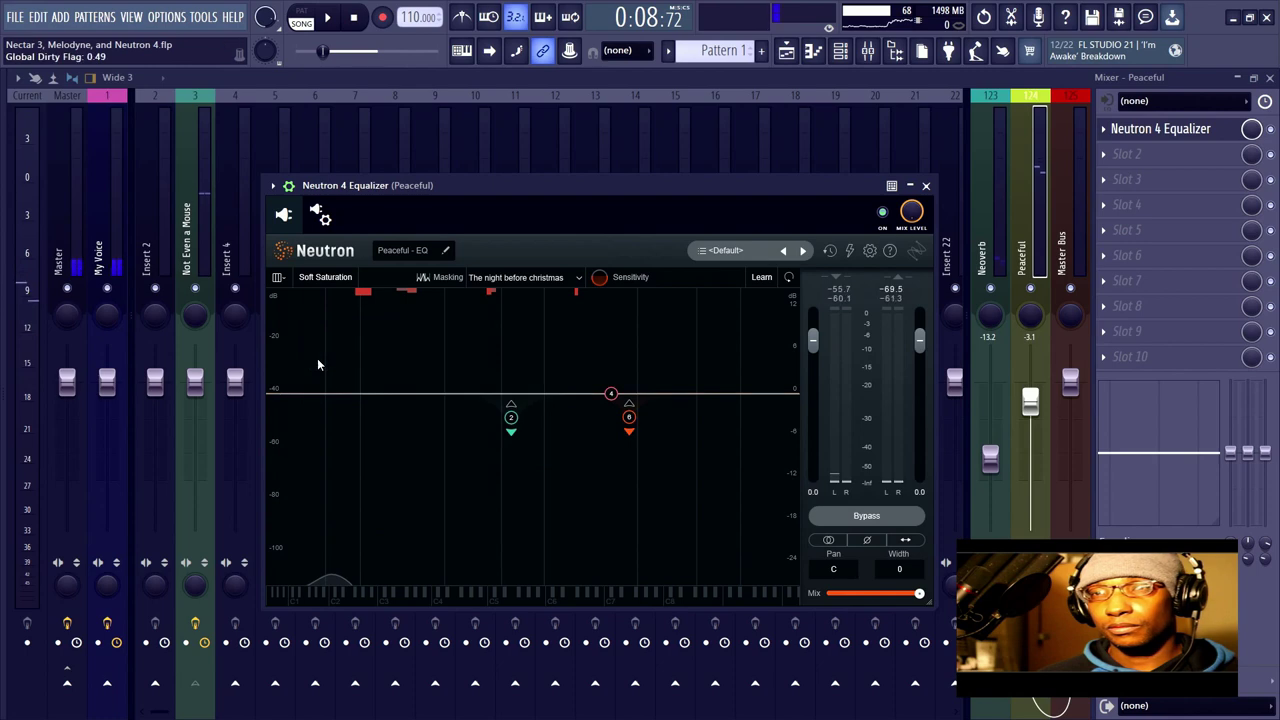
click(463, 395)
drag(463, 395, 438, 404)
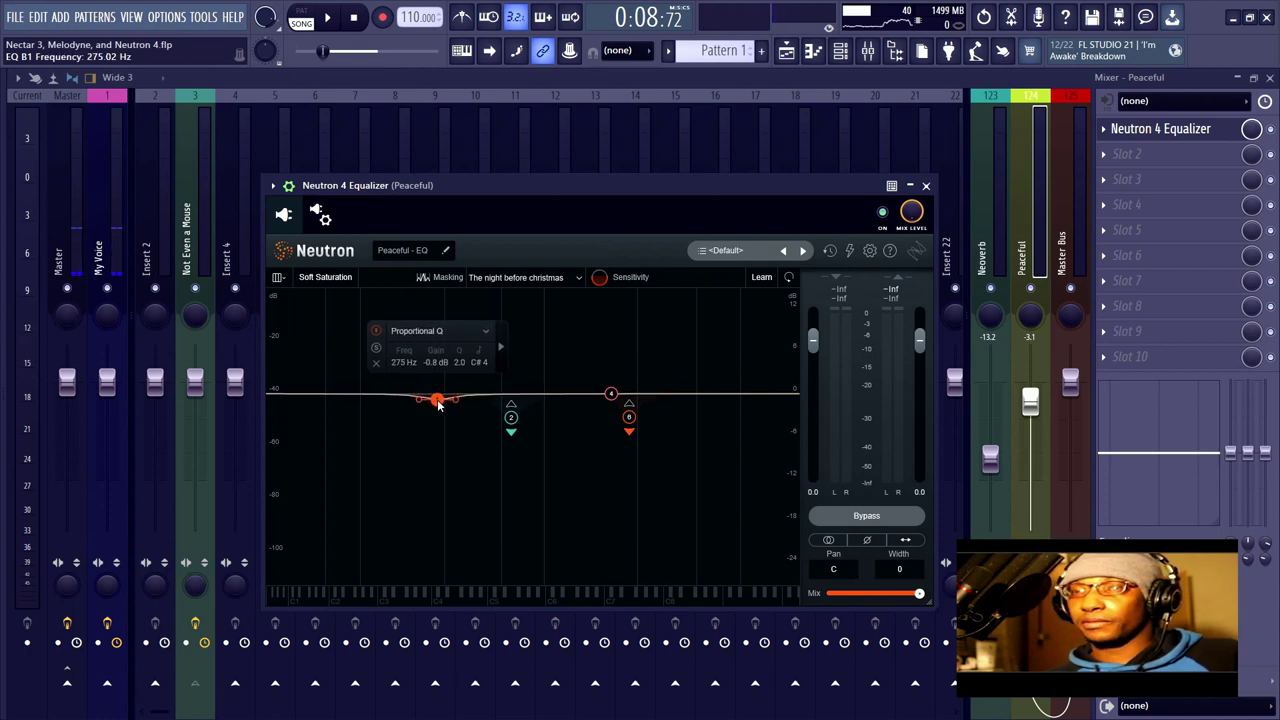
Step: Make band 1 dynamic with external sidechain set to Full signal
click(501, 345)
click(506, 334)
click(615, 368)
click(610, 378)
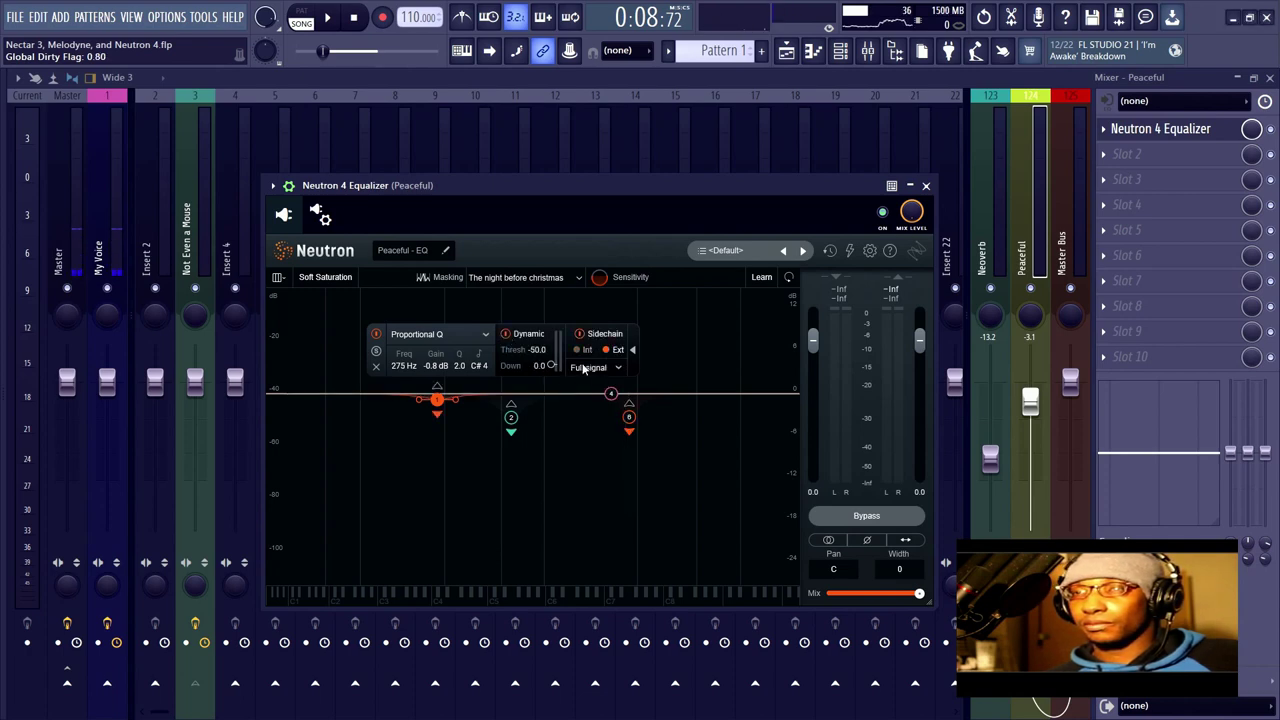
Step: Move band 1 to about 233 Hz and -3.7 dB, fine-tuning it during song playback
drag(440, 404, 426, 419)
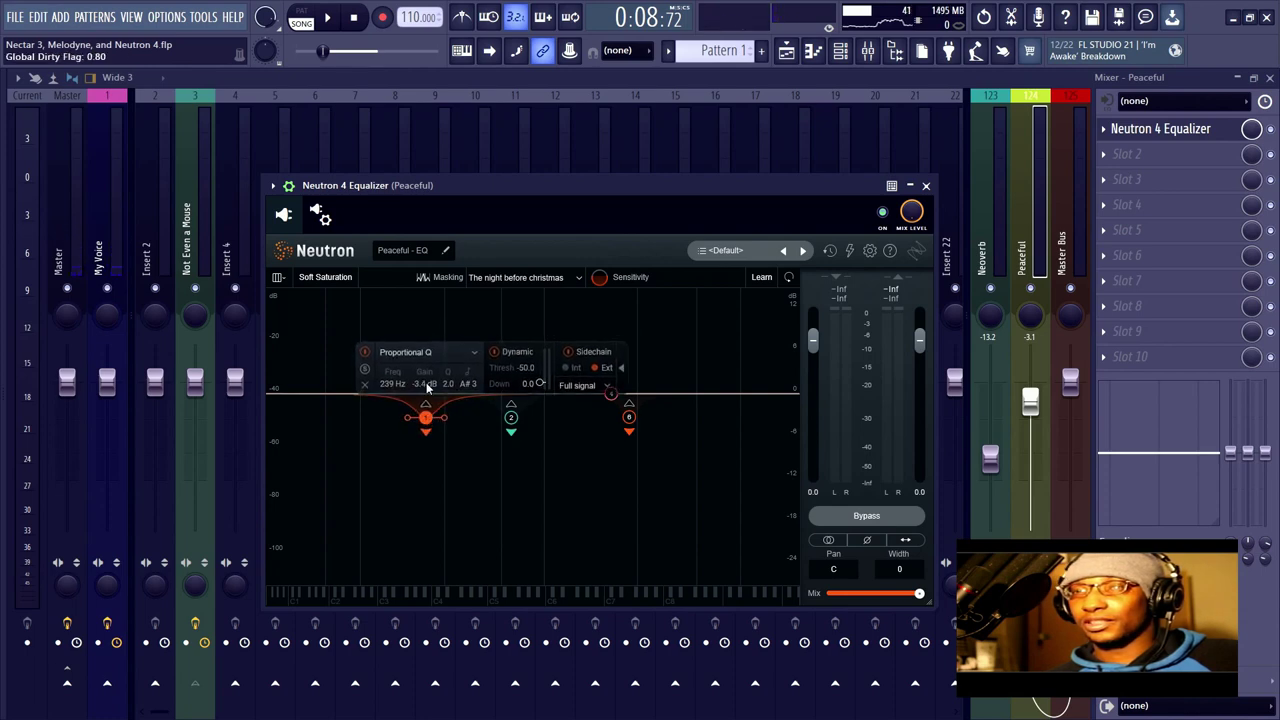
click(336, 24)
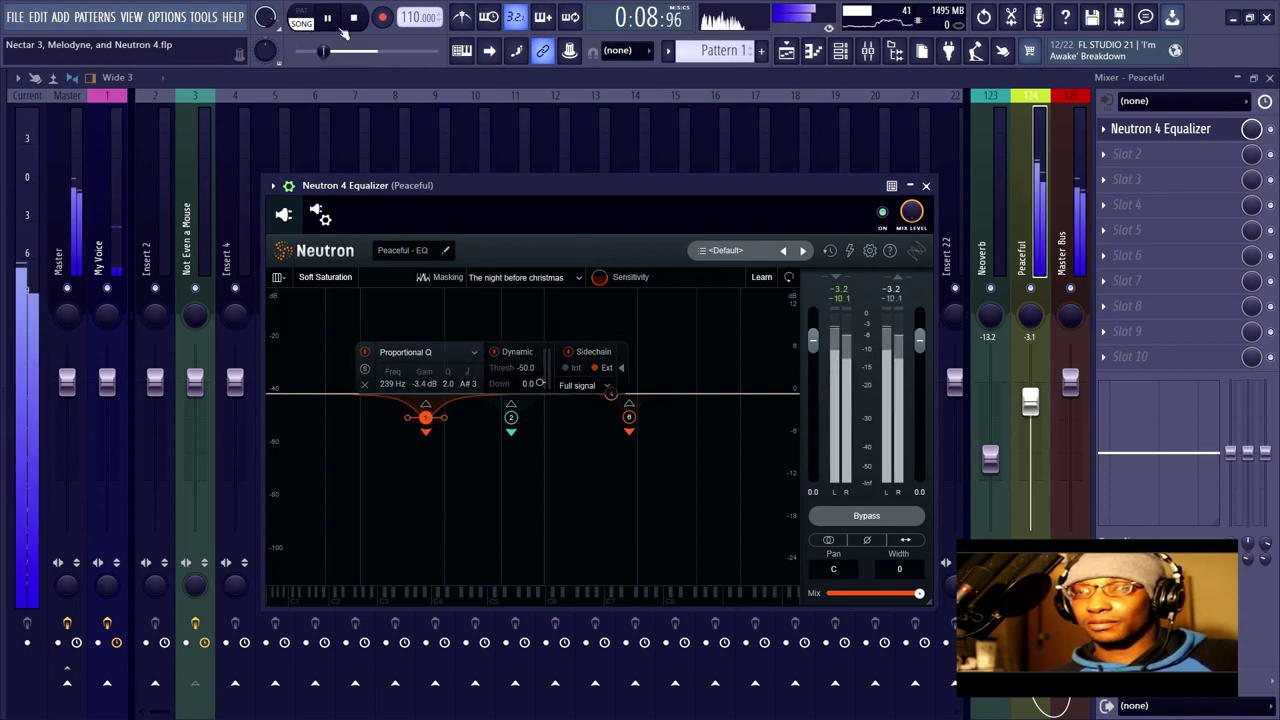
drag(426, 428, 424, 430)
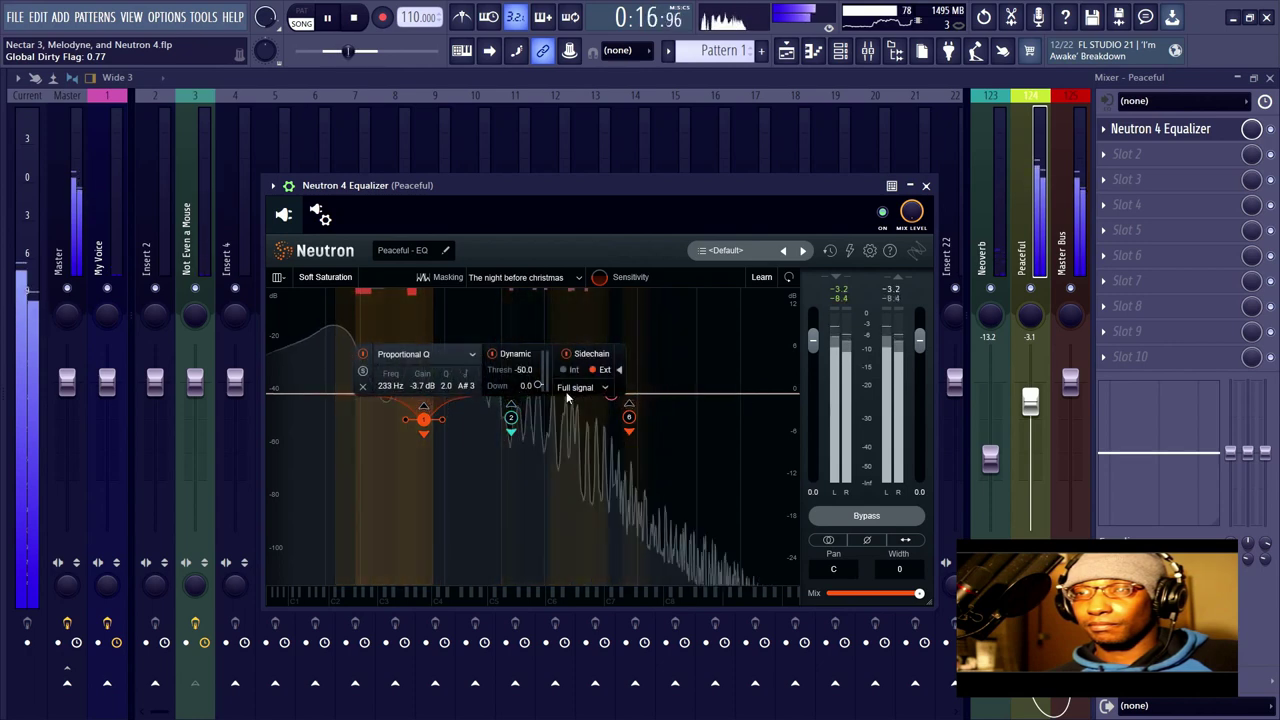
click(590, 315)
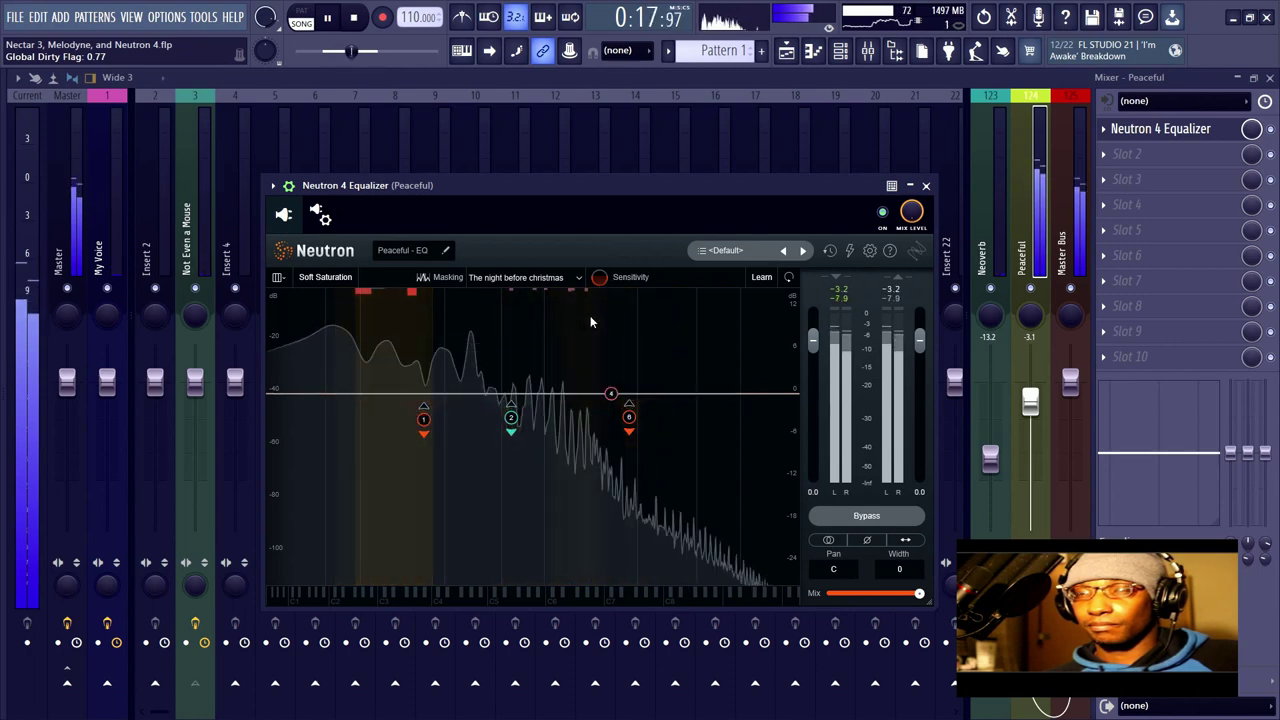
Step: Add band 3 at about 1172 Hz and -2.3 dB, make it dynamic, and stop playback
click(561, 397)
drag(561, 397, 562, 410)
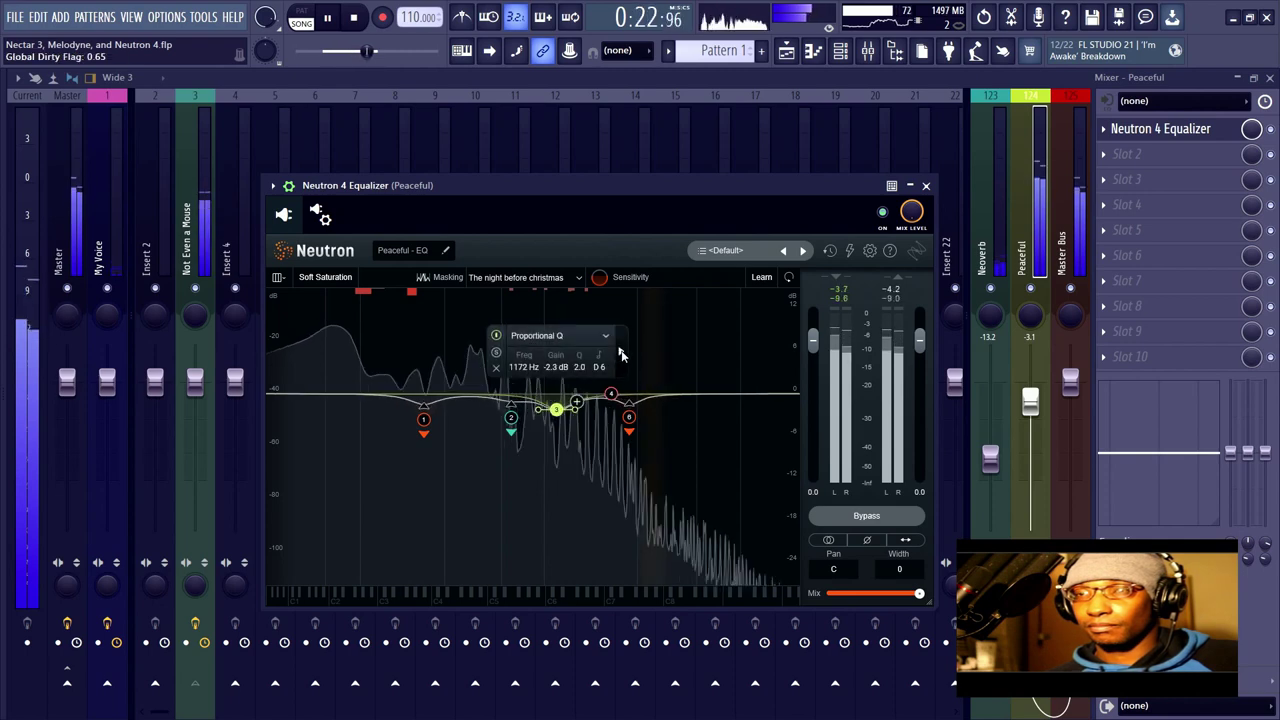
mouse_move(620, 370)
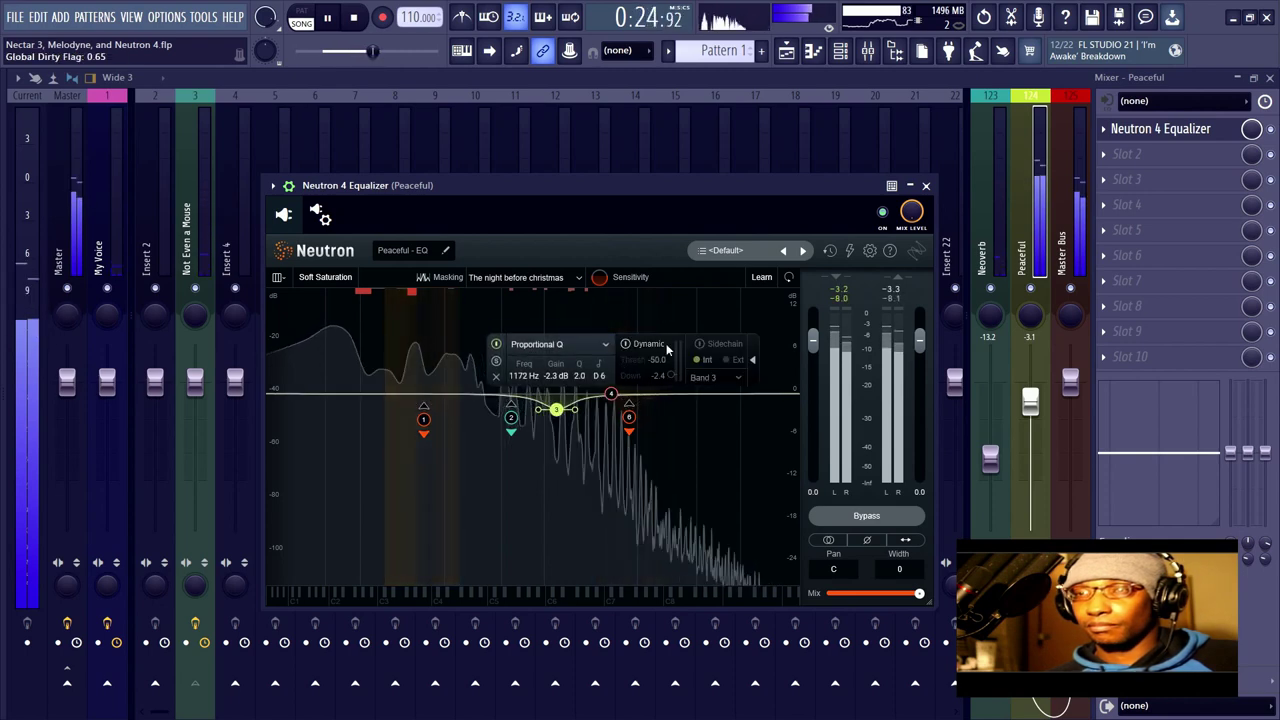
click(645, 348)
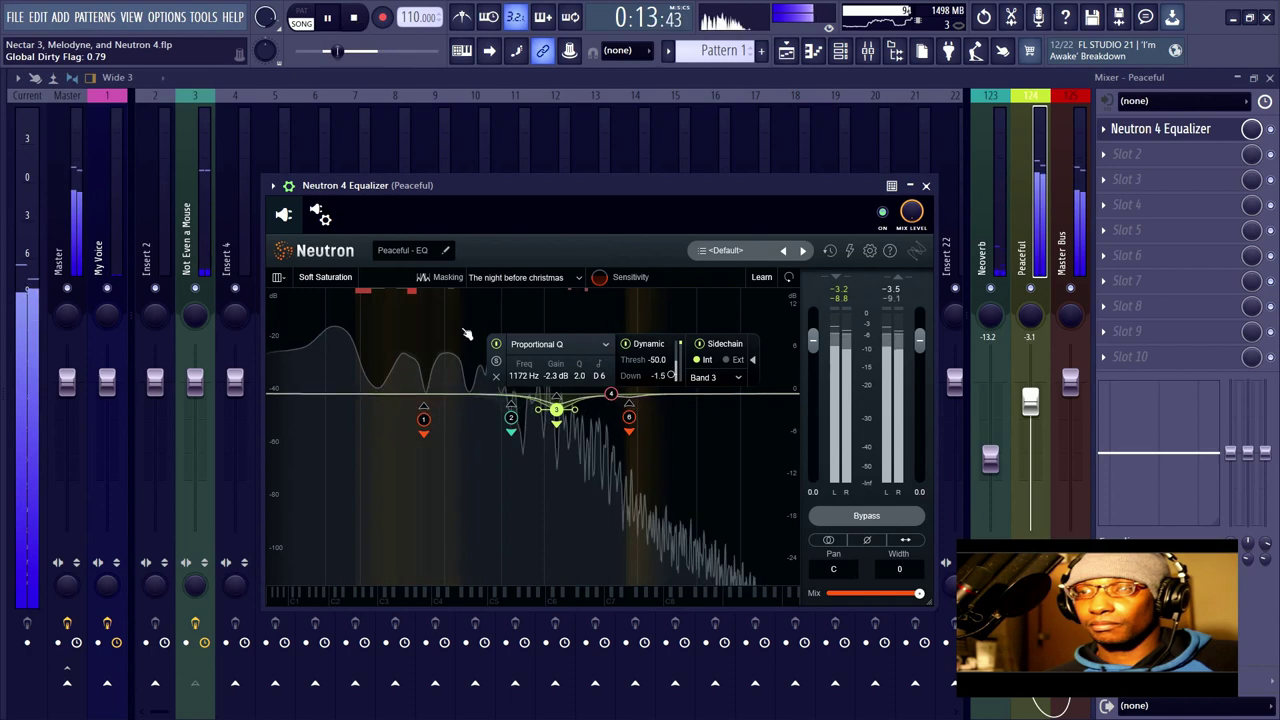
click(355, 20)
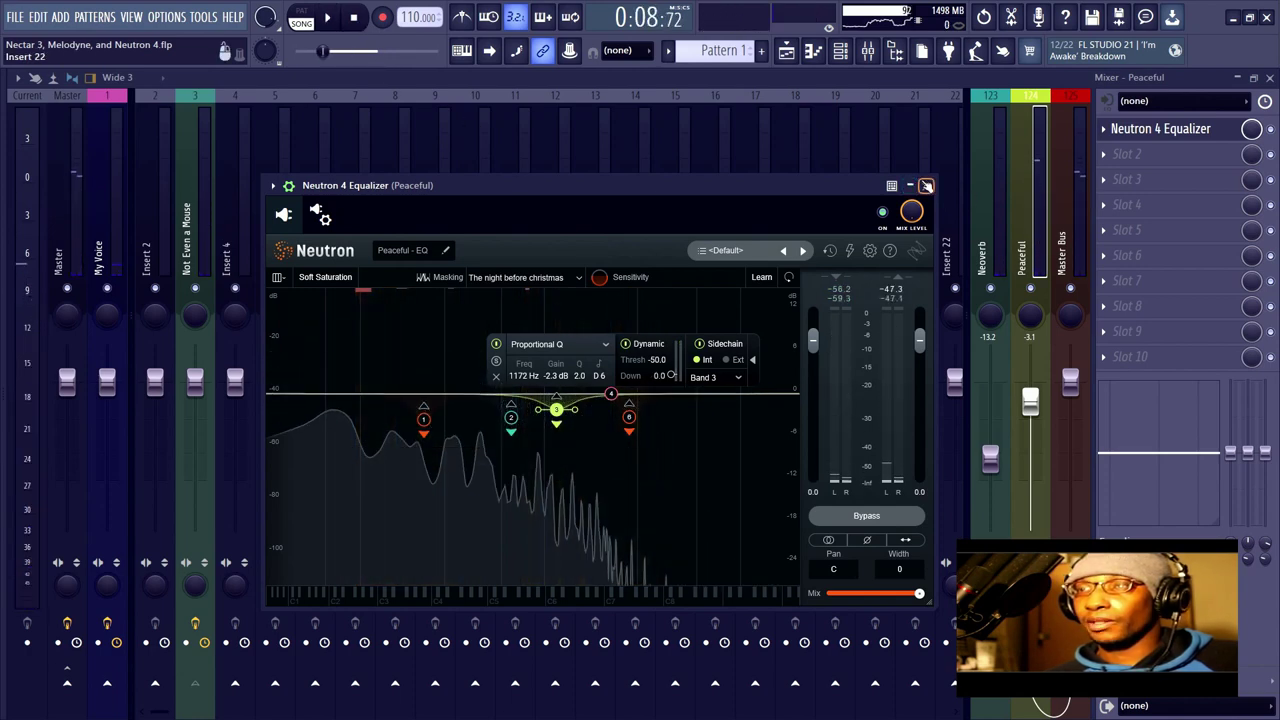
Step: Check the vocal clip's channel settings from the playlist, with the equalizer and mixer closed
click(926, 186)
click(1269, 78)
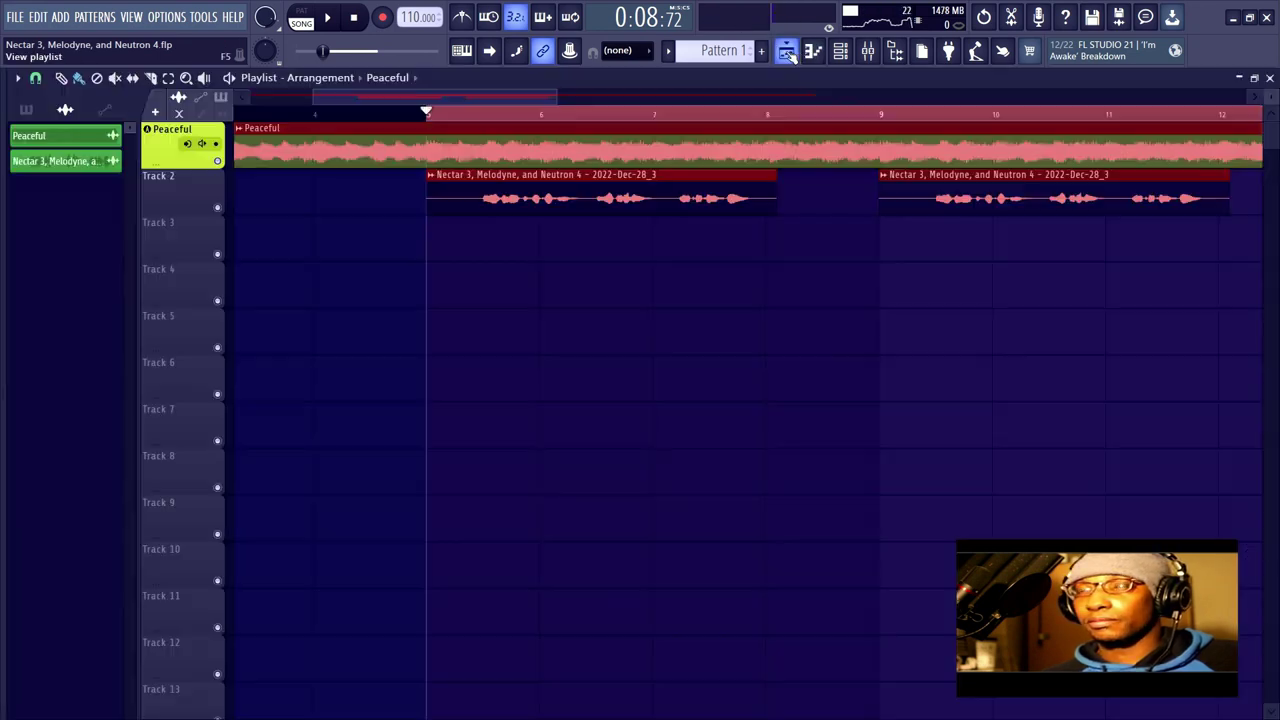
click(786, 50)
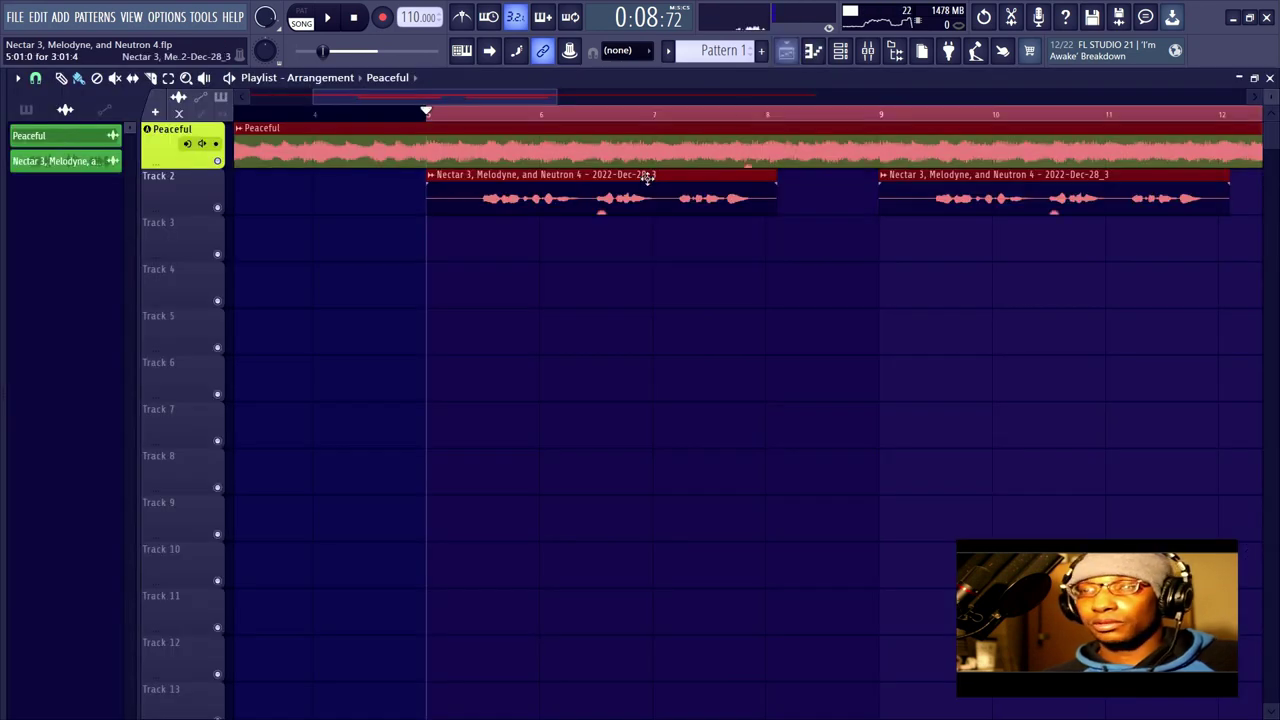
double_click(978, 189)
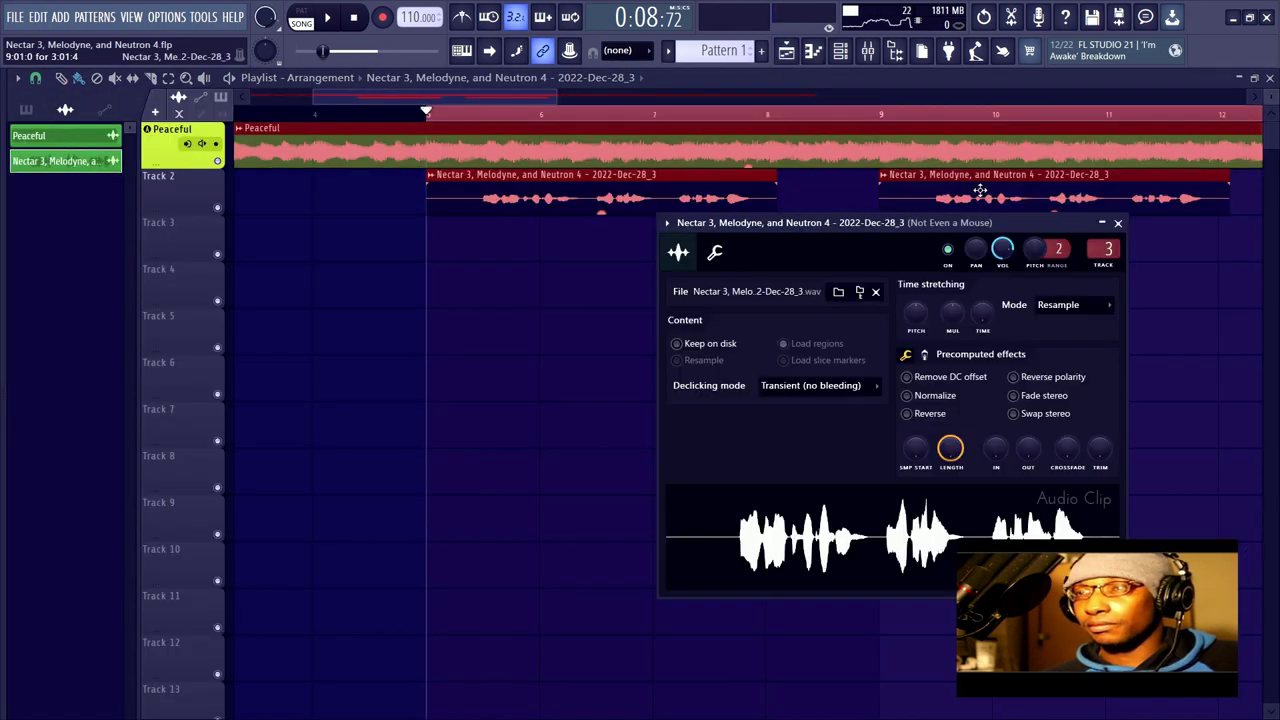
click(661, 186)
click(661, 186)
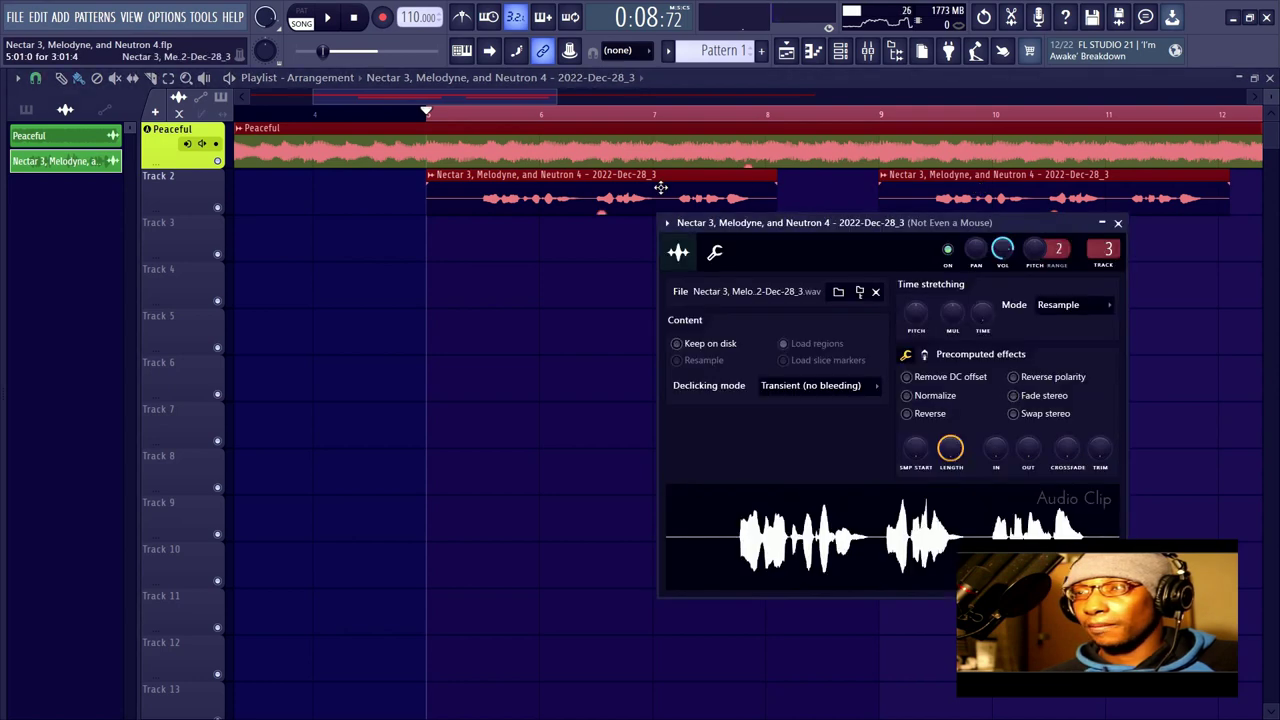
click(1117, 224)
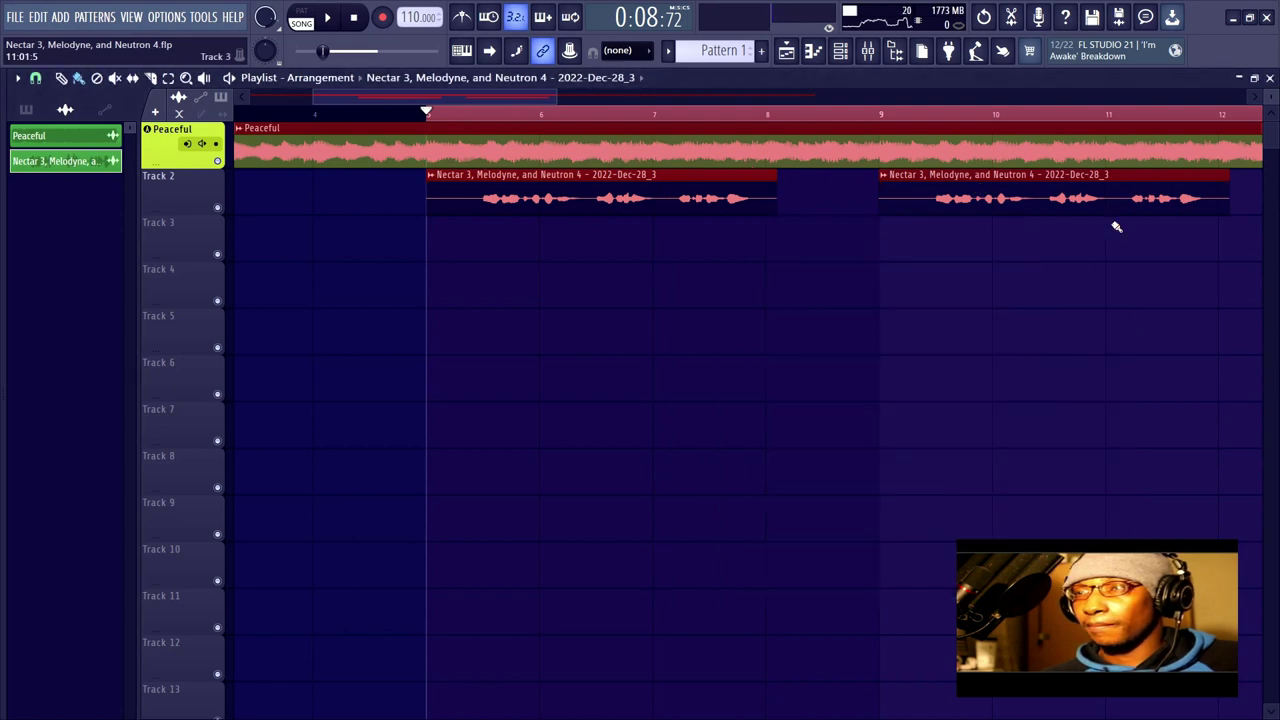
Step: Return to the mixer, select the Not Even a Mouse track and play the song
click(1270, 78)
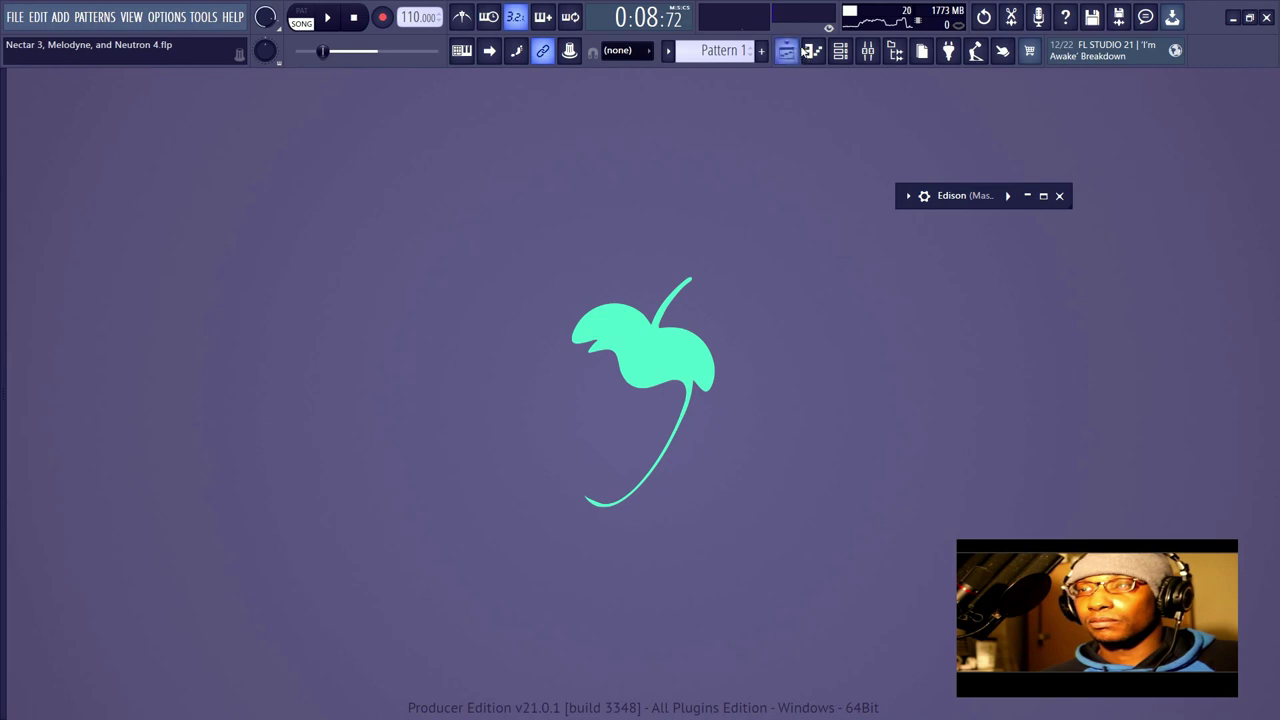
click(869, 53)
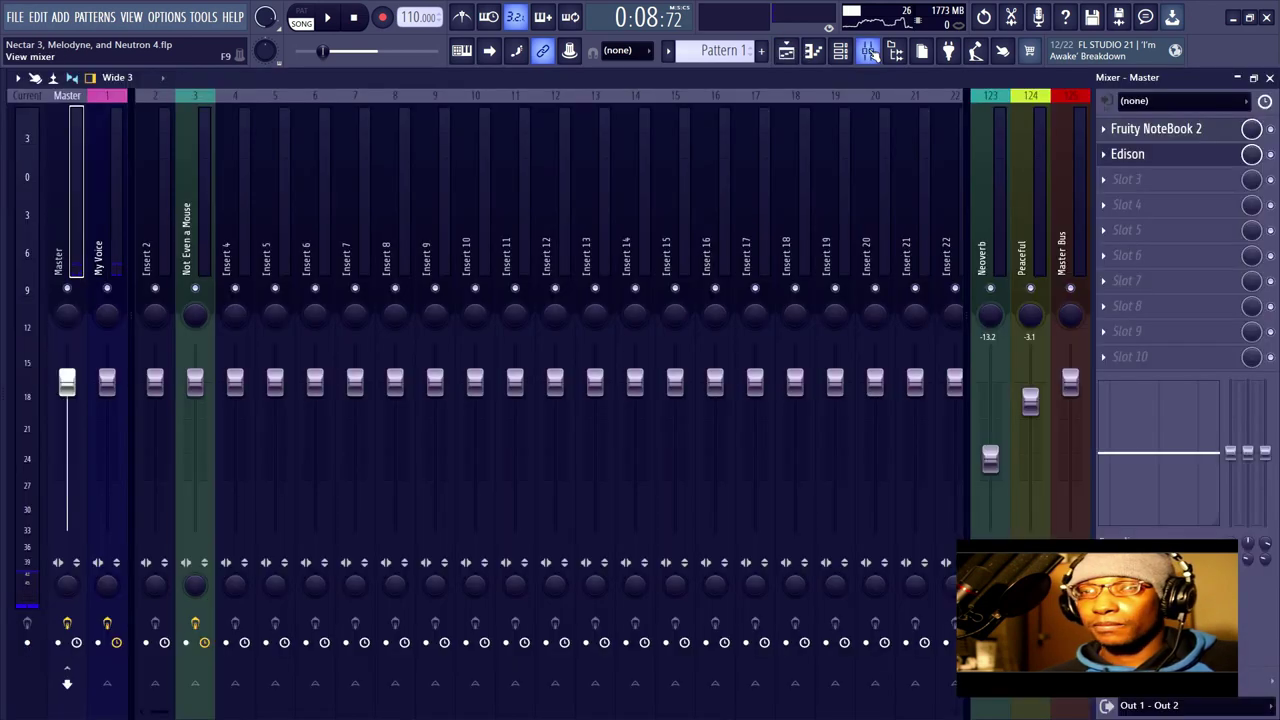
click(192, 206)
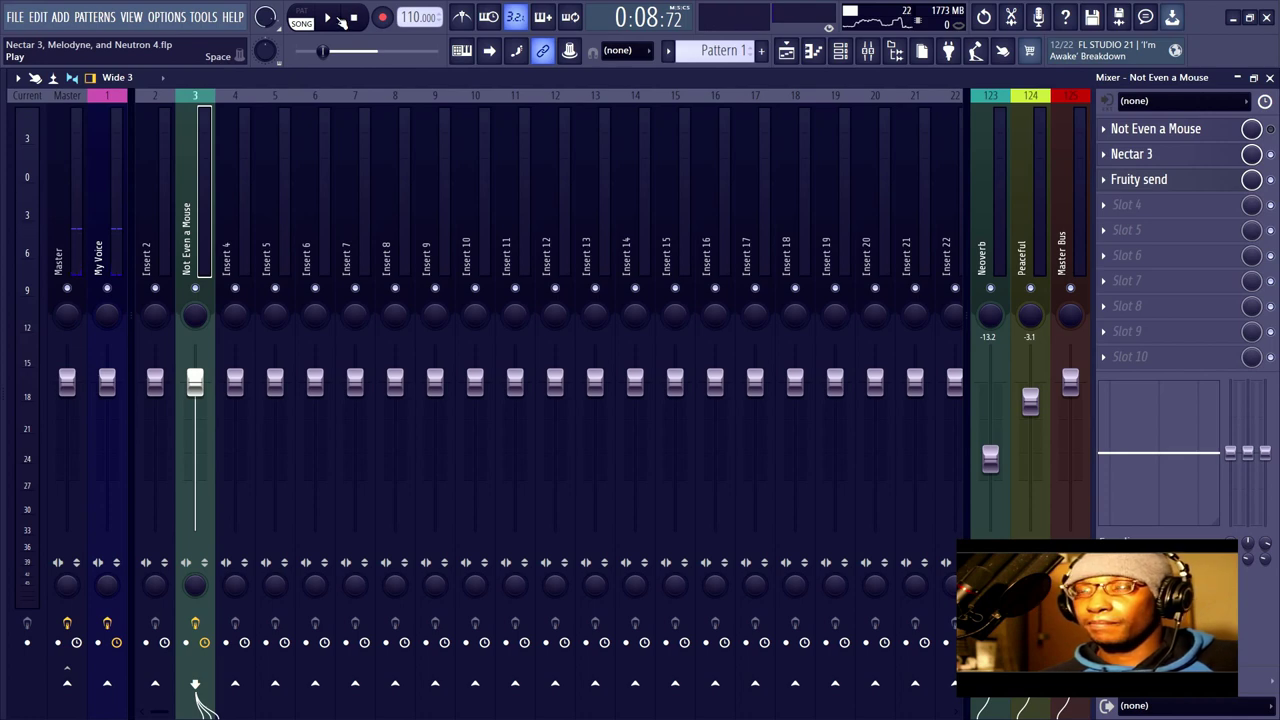
click(338, 17)
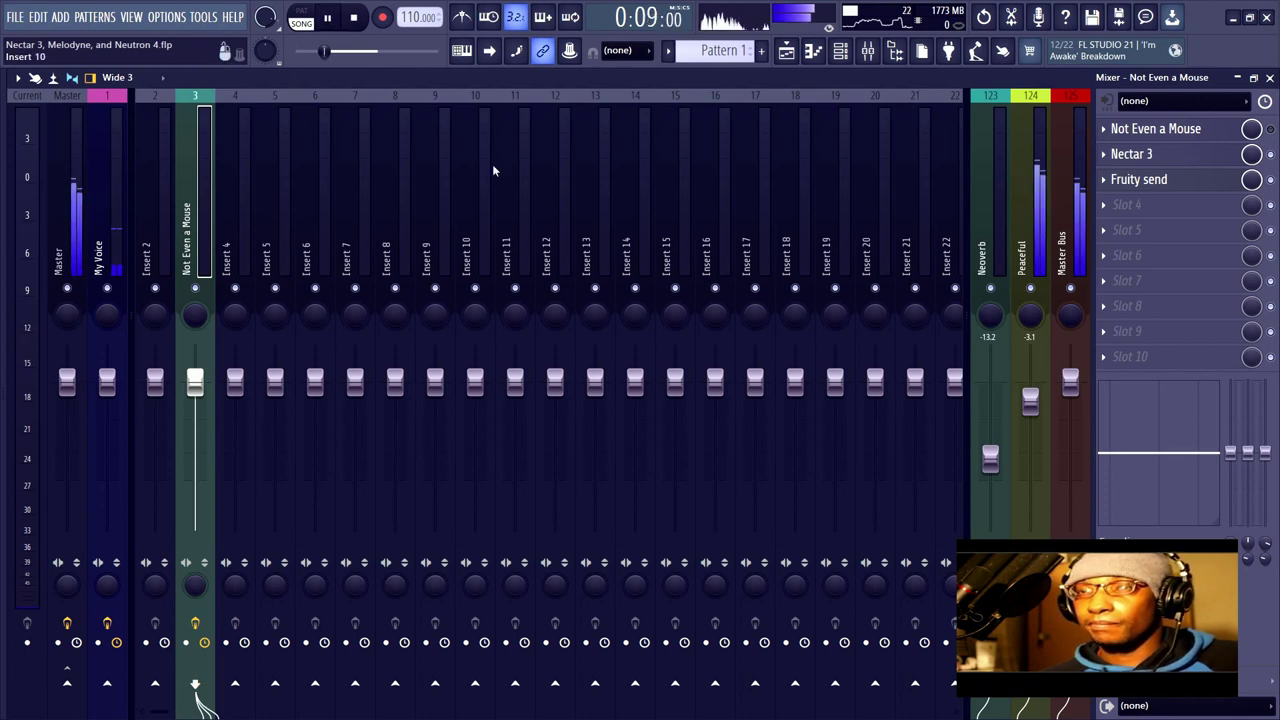
Step: Compare the Peaceful track with its Neutron 4 Equalizer bypassed and active during playback, then stop the song
click(1045, 206)
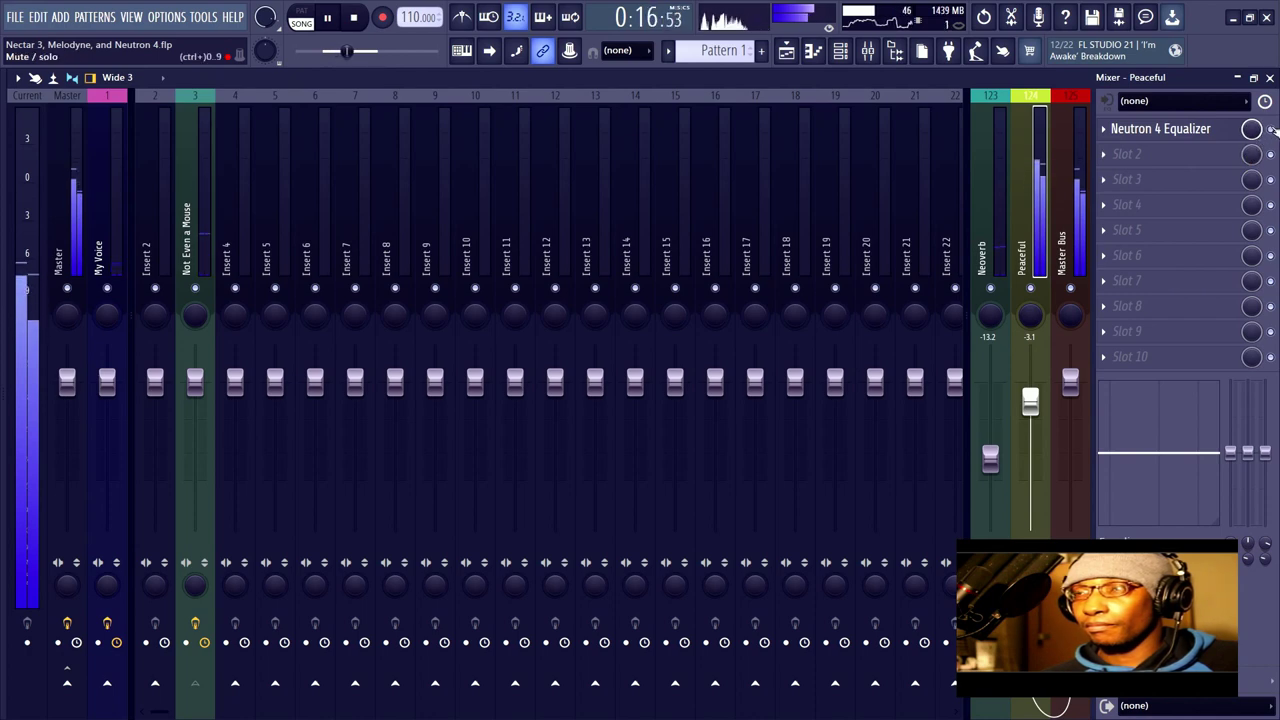
click(1213, 131)
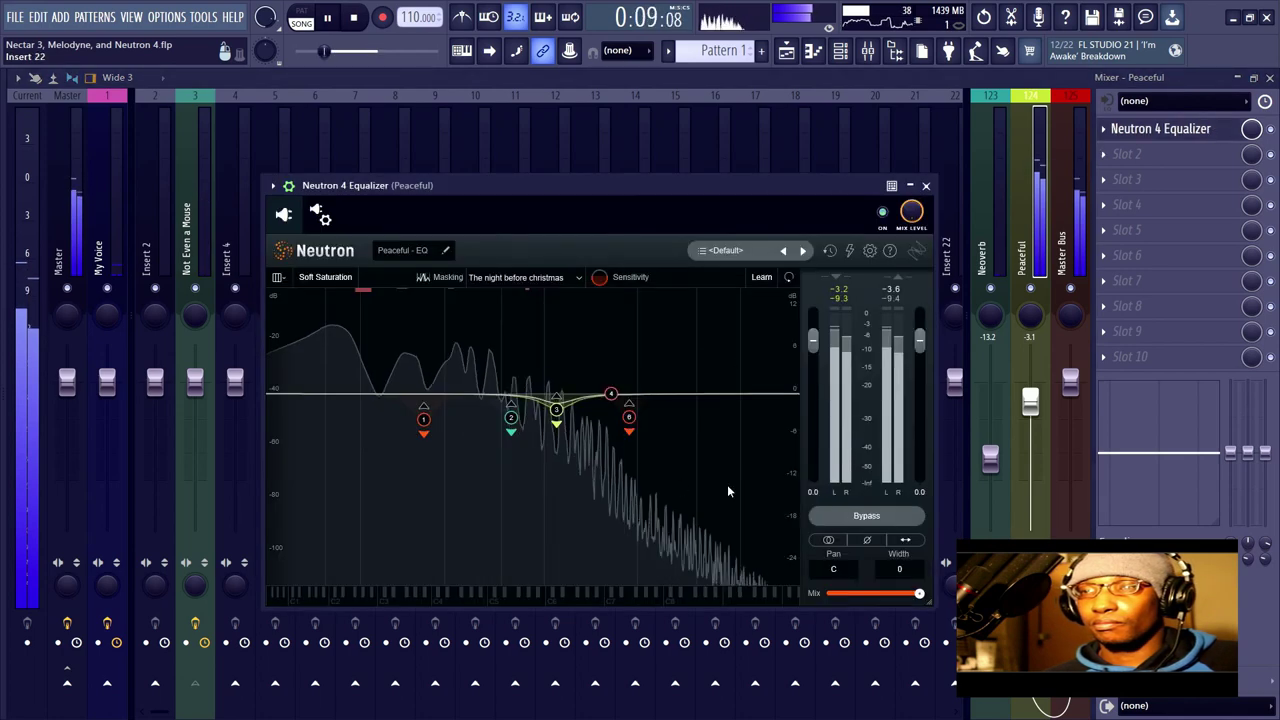
click(841, 524)
click(841, 522)
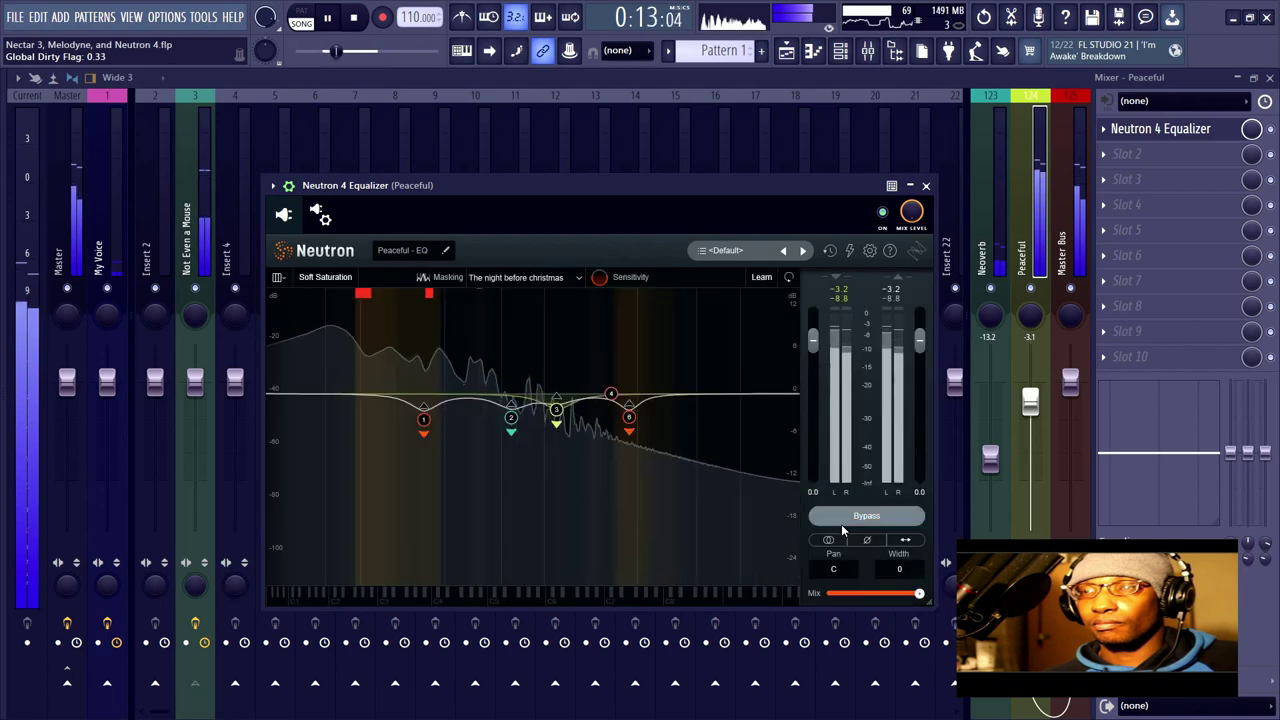
key(space)
Step: Replace the playlist's time selection with one from bar 5 to bar 8 over the first vocal clip
click(1266, 78)
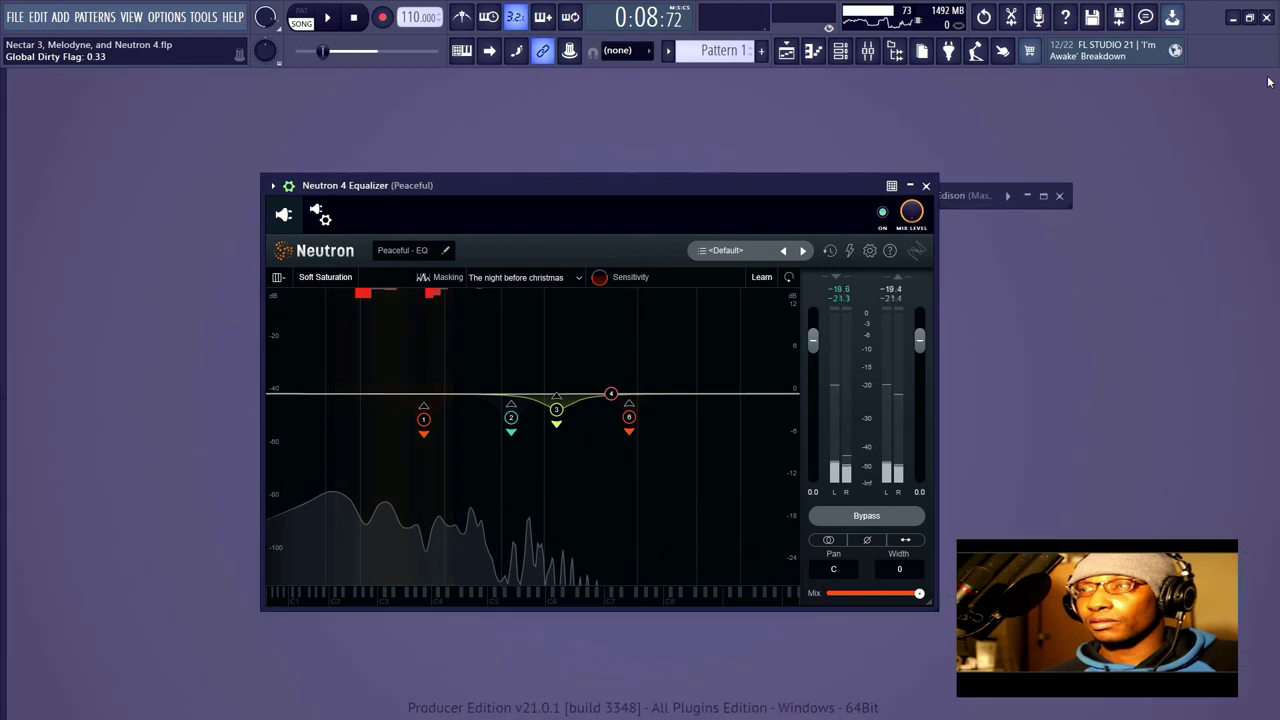
click(922, 185)
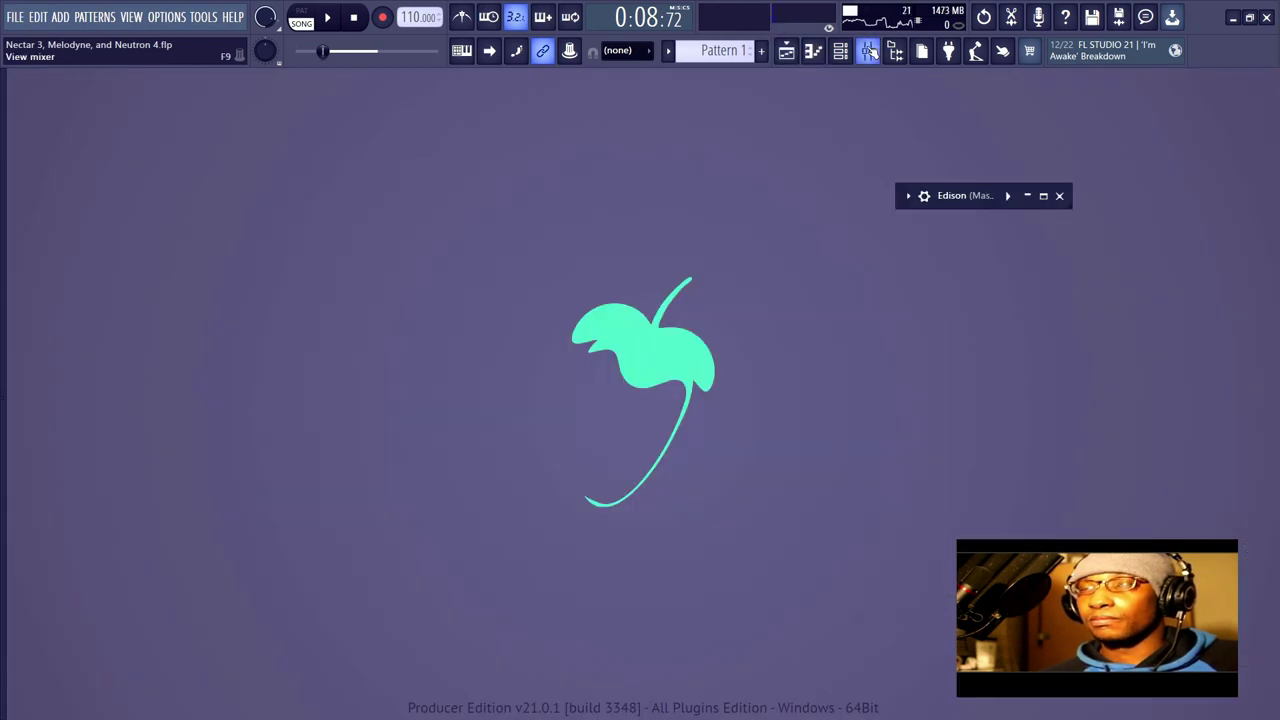
click(786, 51)
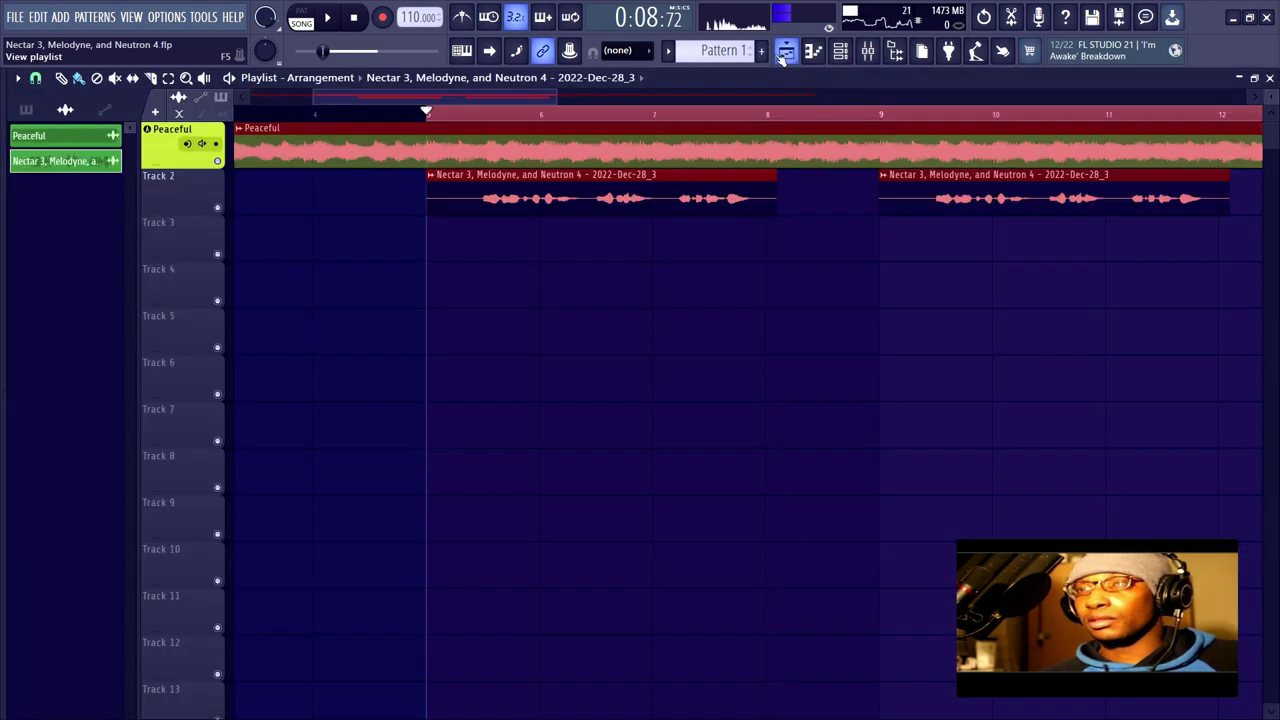
click(766, 116)
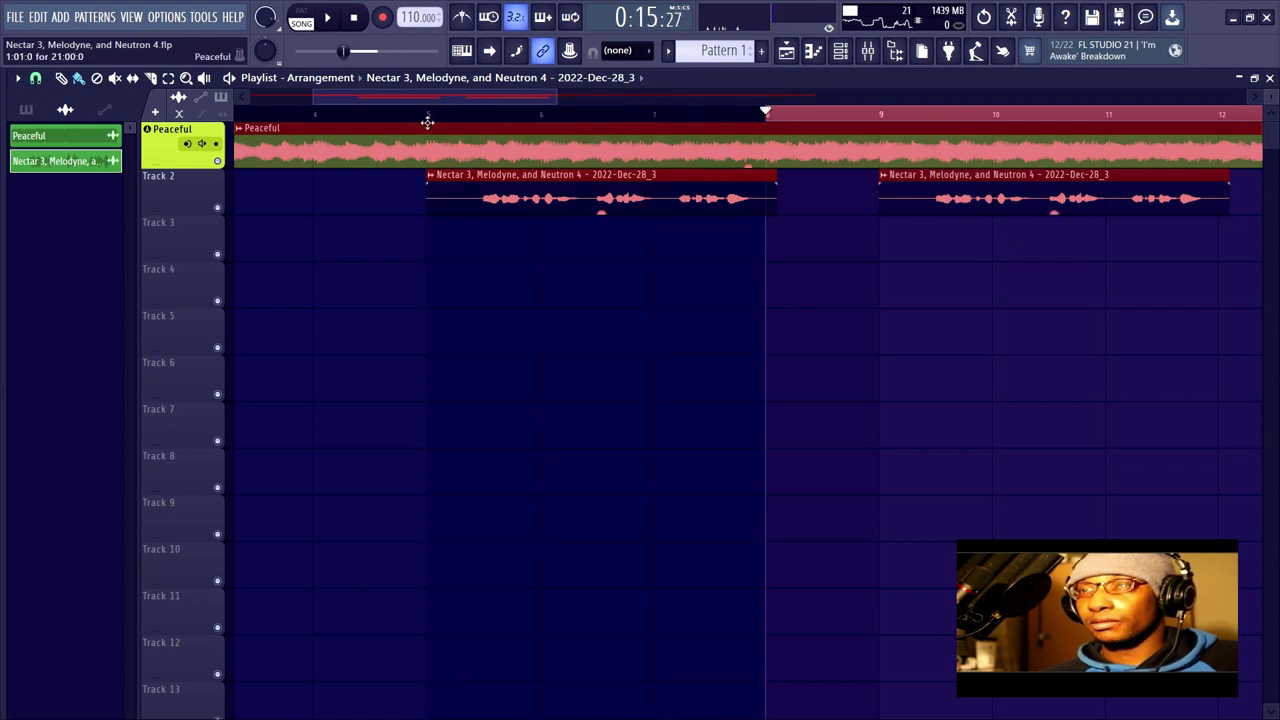
key(ctrl+d)
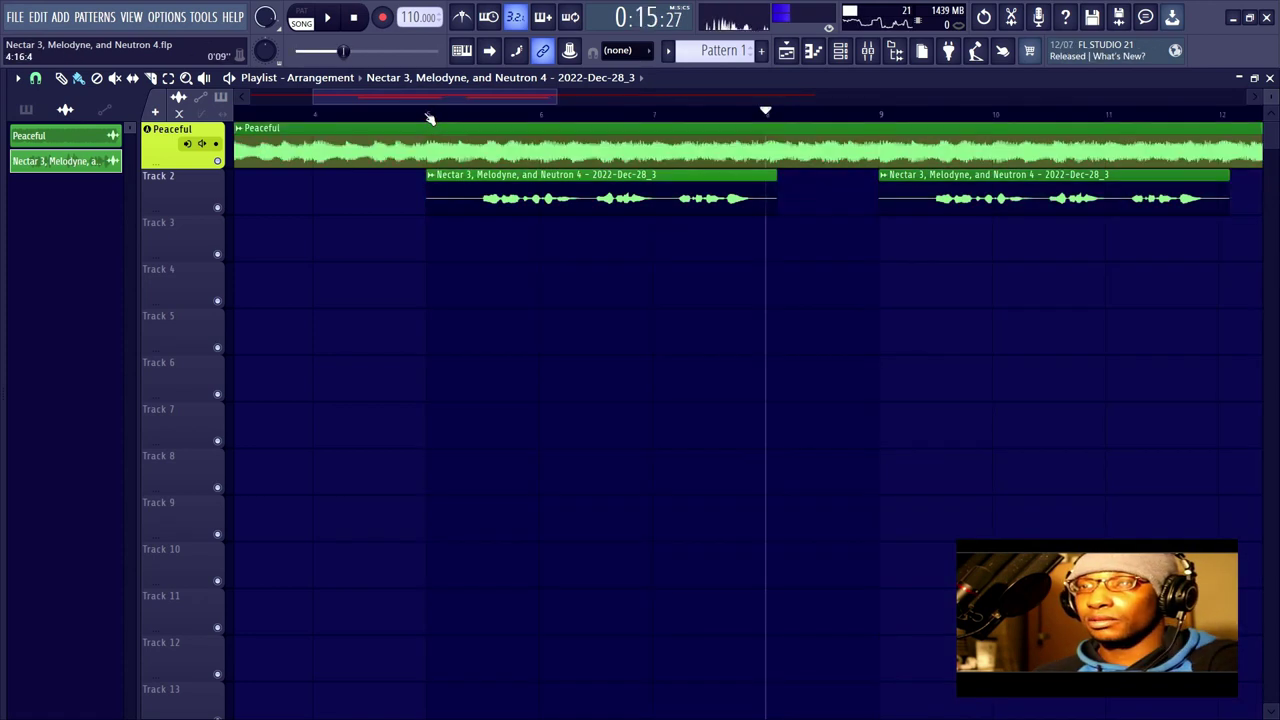
drag(447, 116, 765, 124)
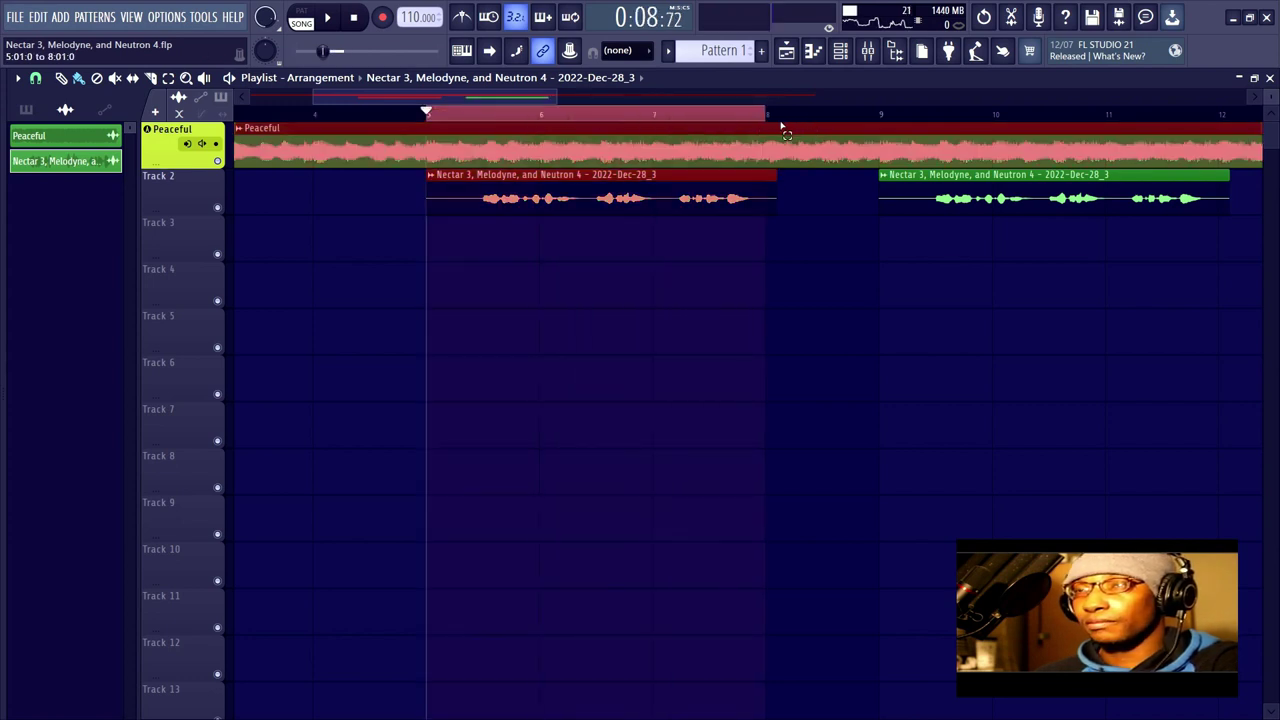
click(1269, 78)
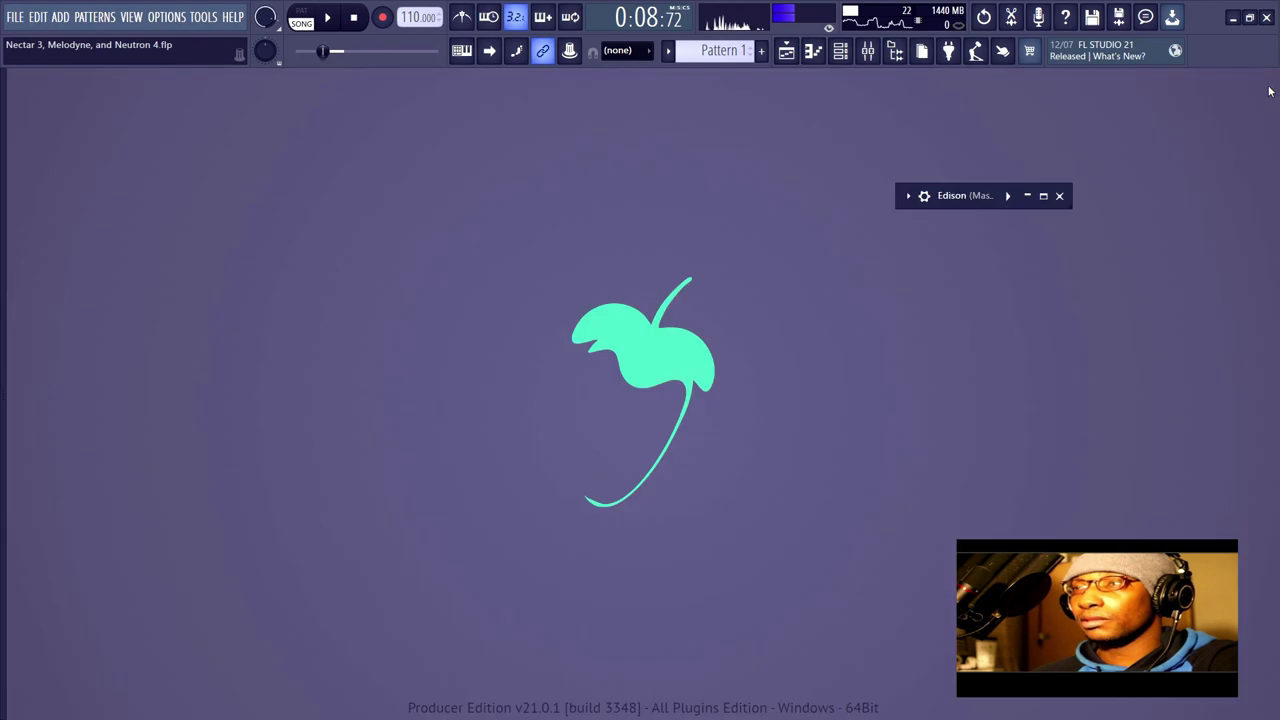
Step: Review the effect chains on the Not Even a Mouse, Neoverb and Peaceful mixer tracks
click(843, 55)
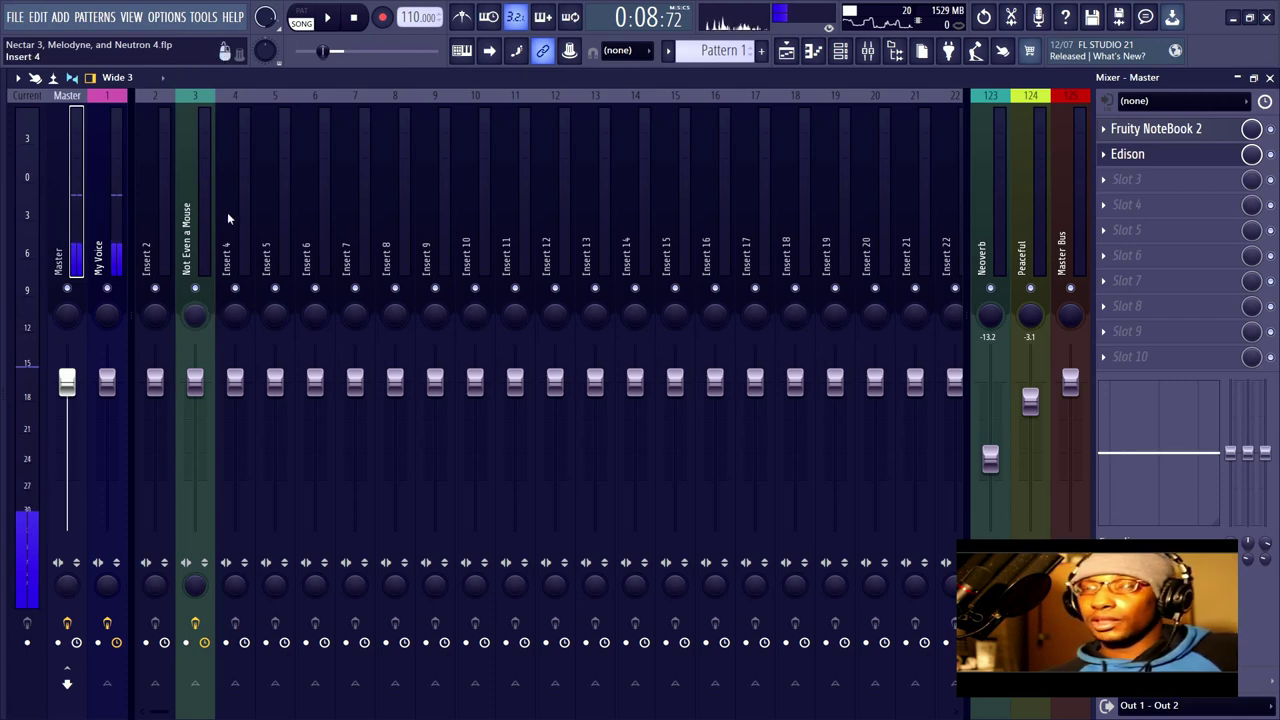
click(199, 184)
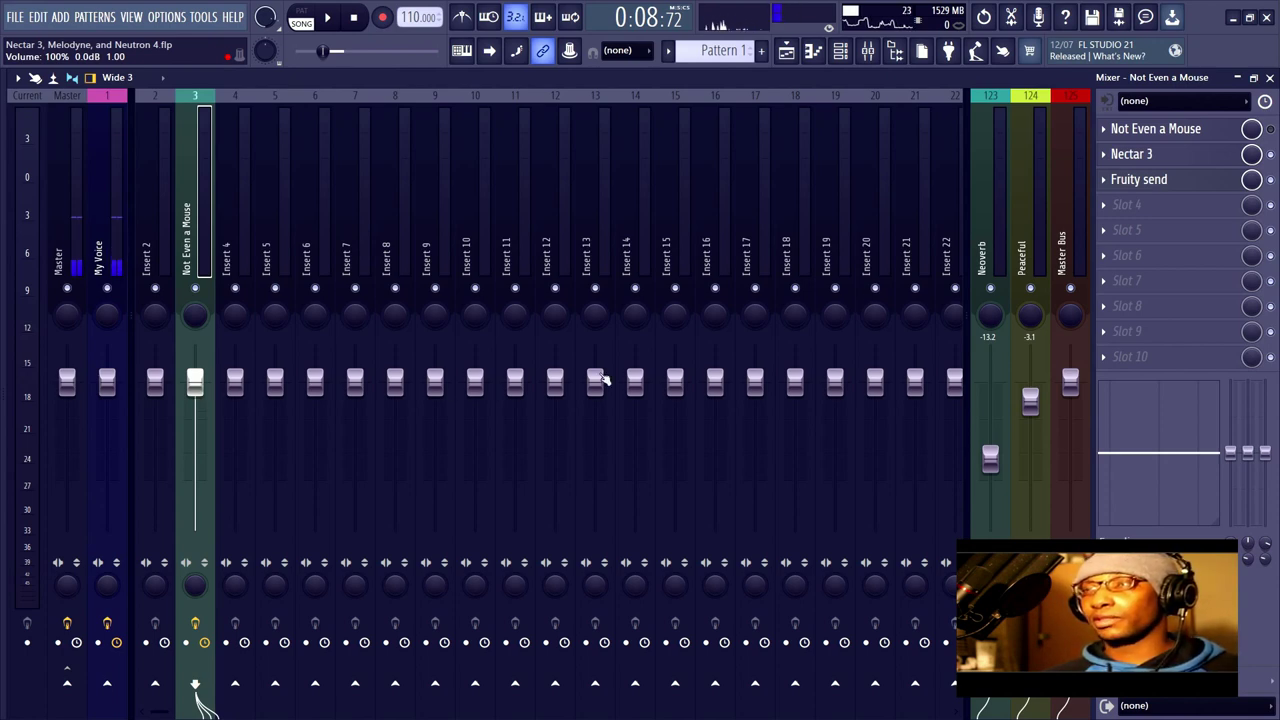
click(988, 214)
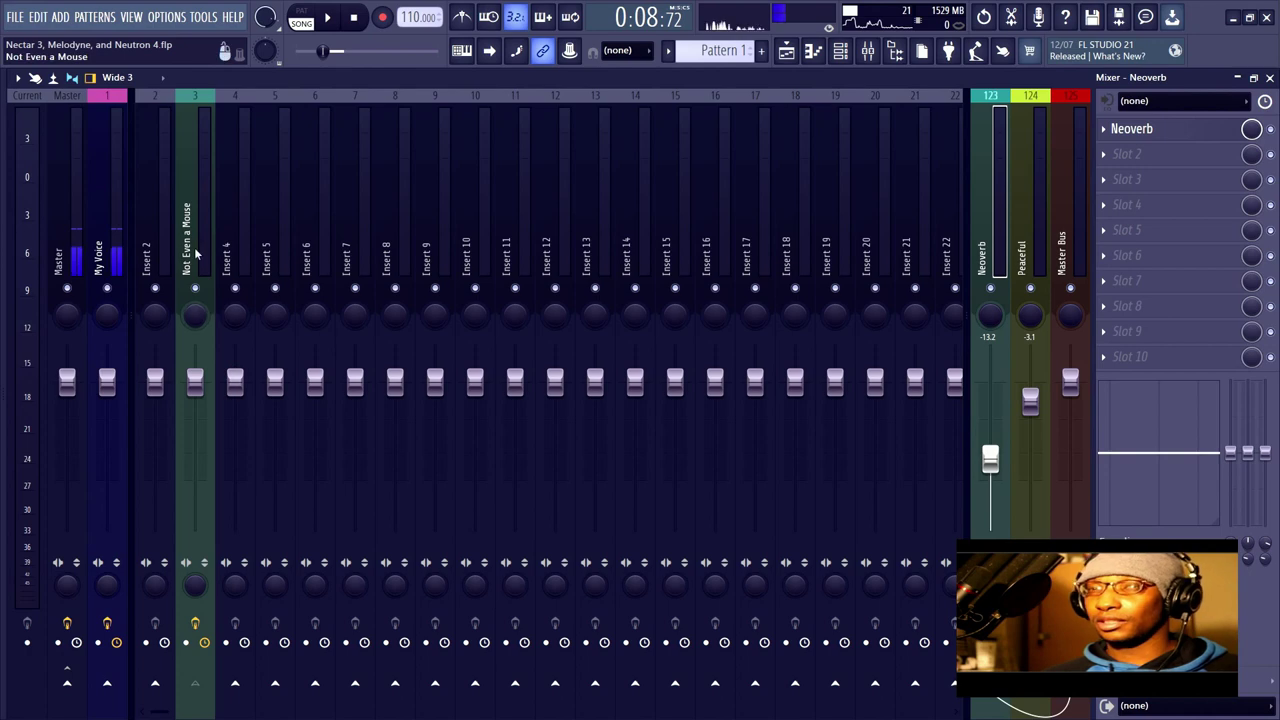
click(1027, 186)
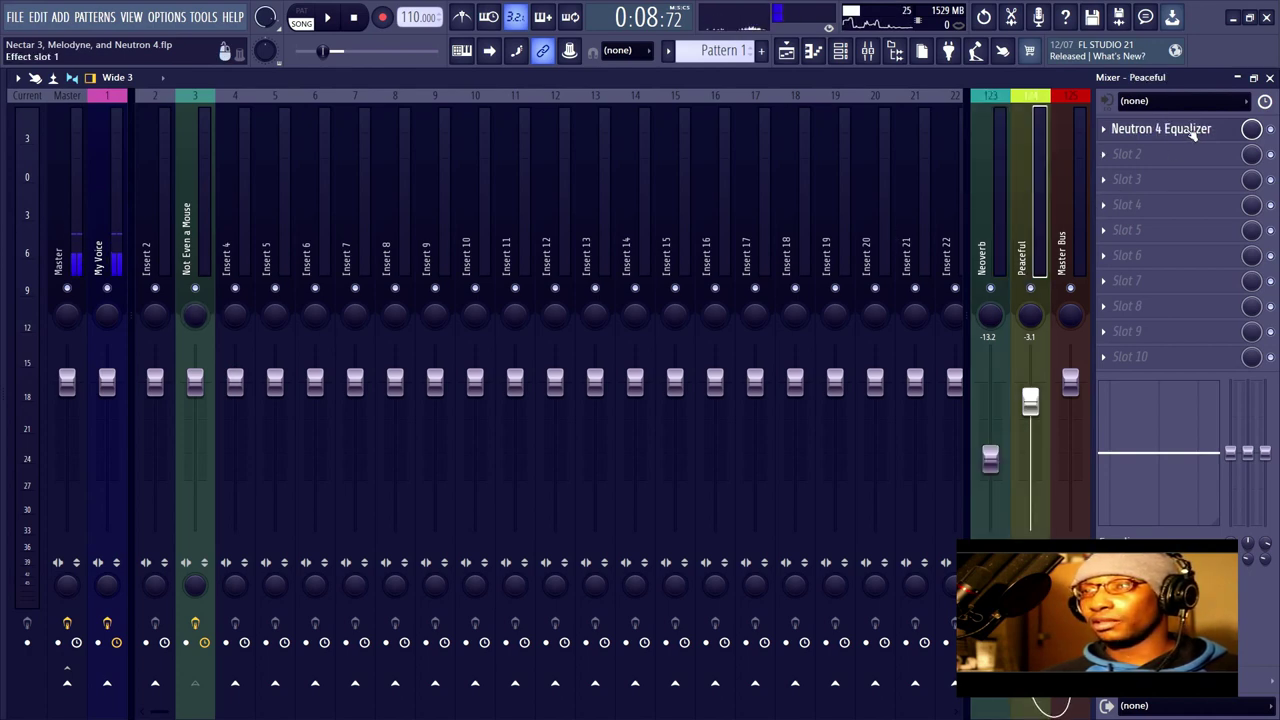
Step: Play the song and toggle the bypass of the Peaceful track's Neutron 4 Equalizer on and off during playback, then stop
click(201, 190)
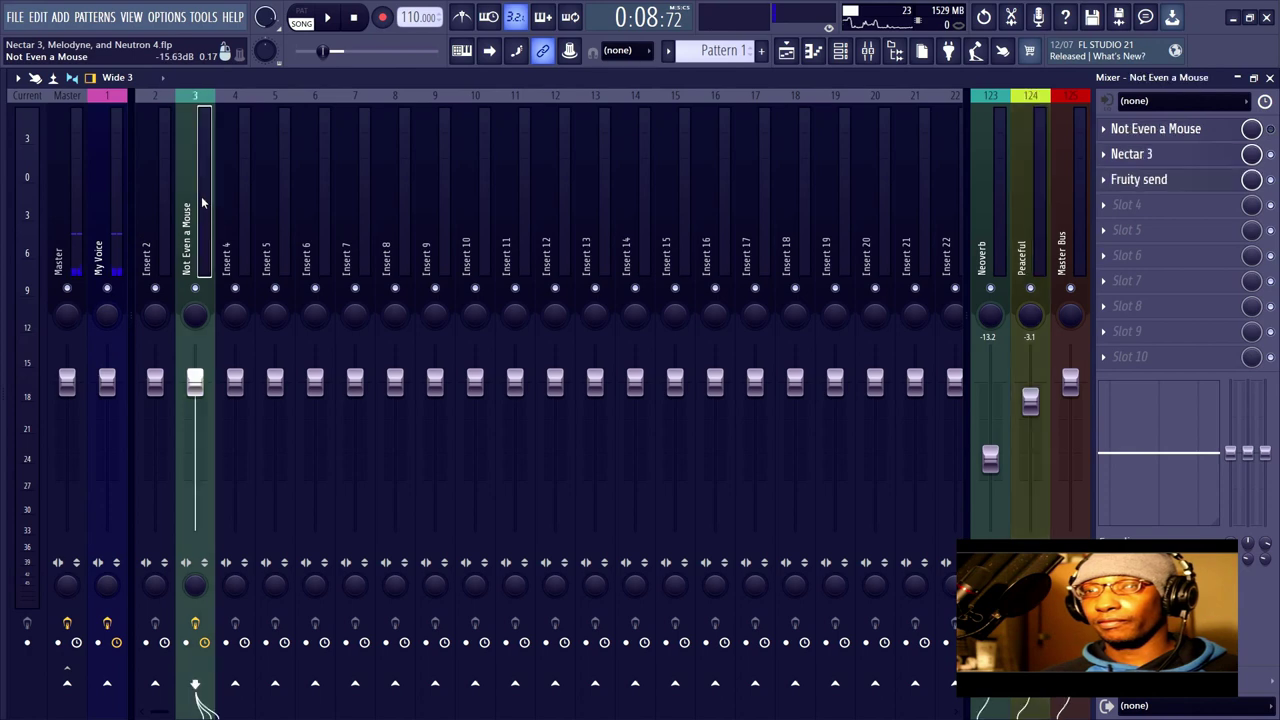
click(336, 27)
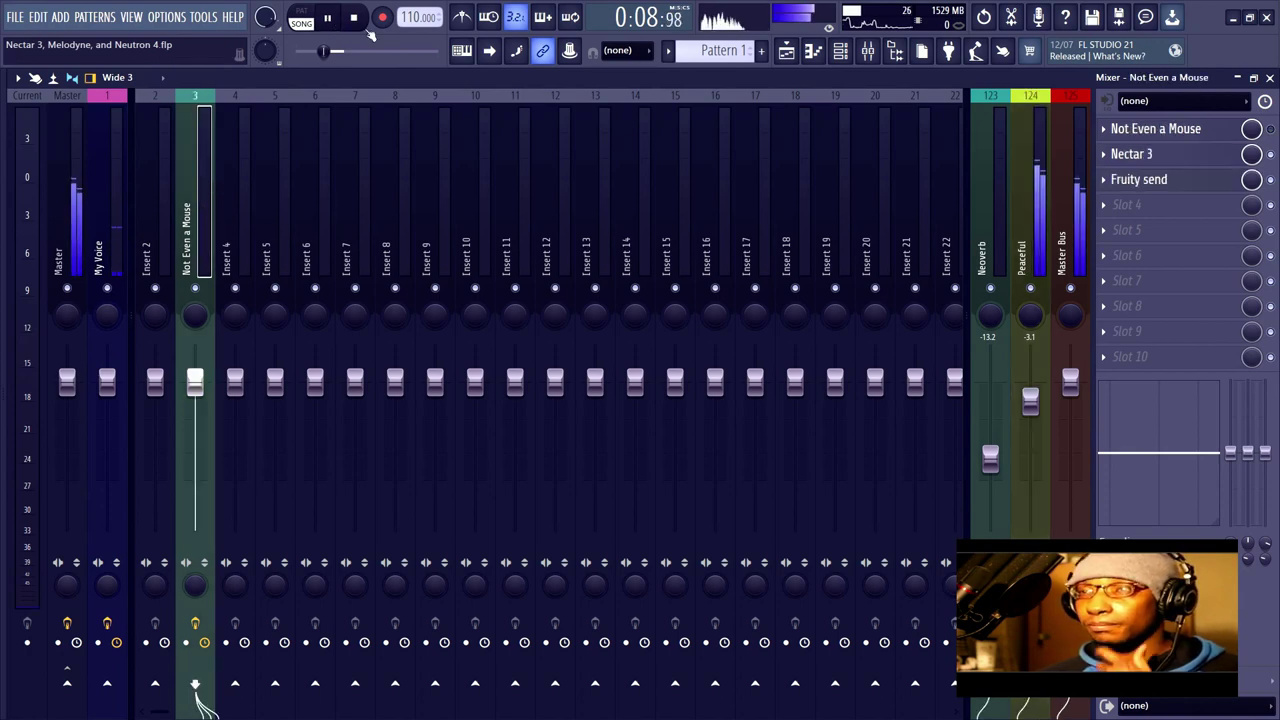
click(1030, 190)
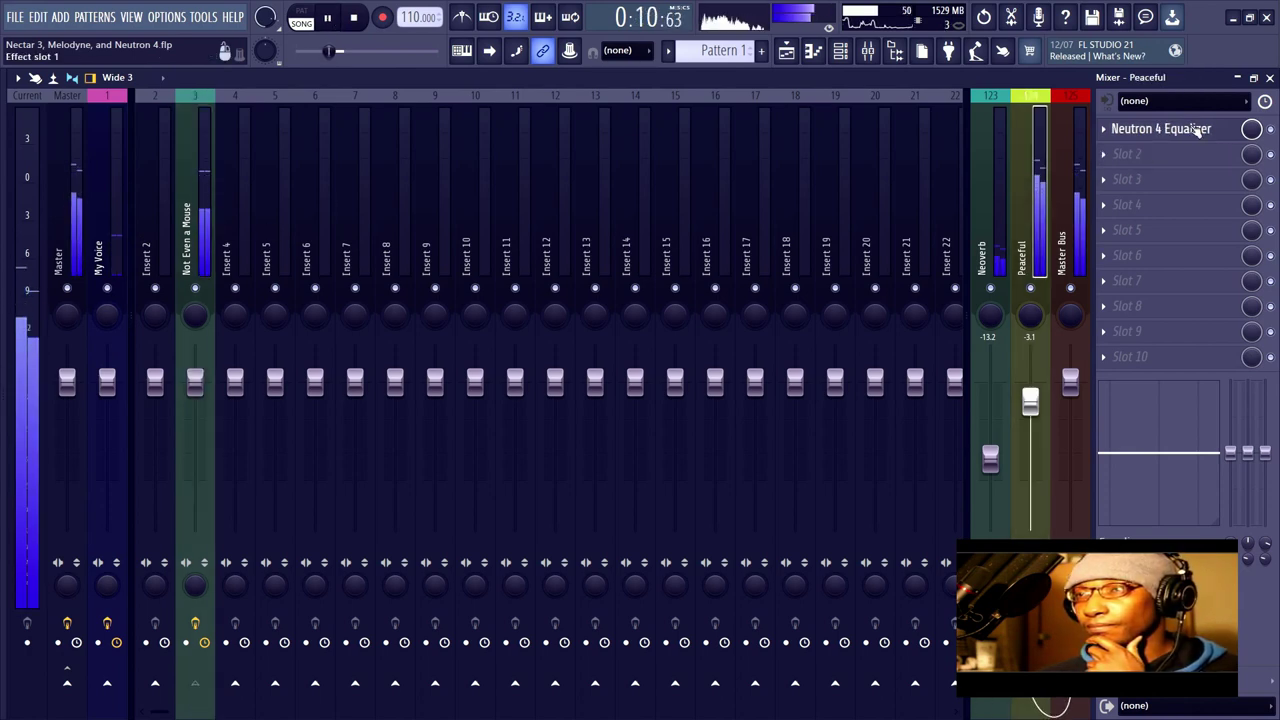
click(1195, 129)
click(868, 516)
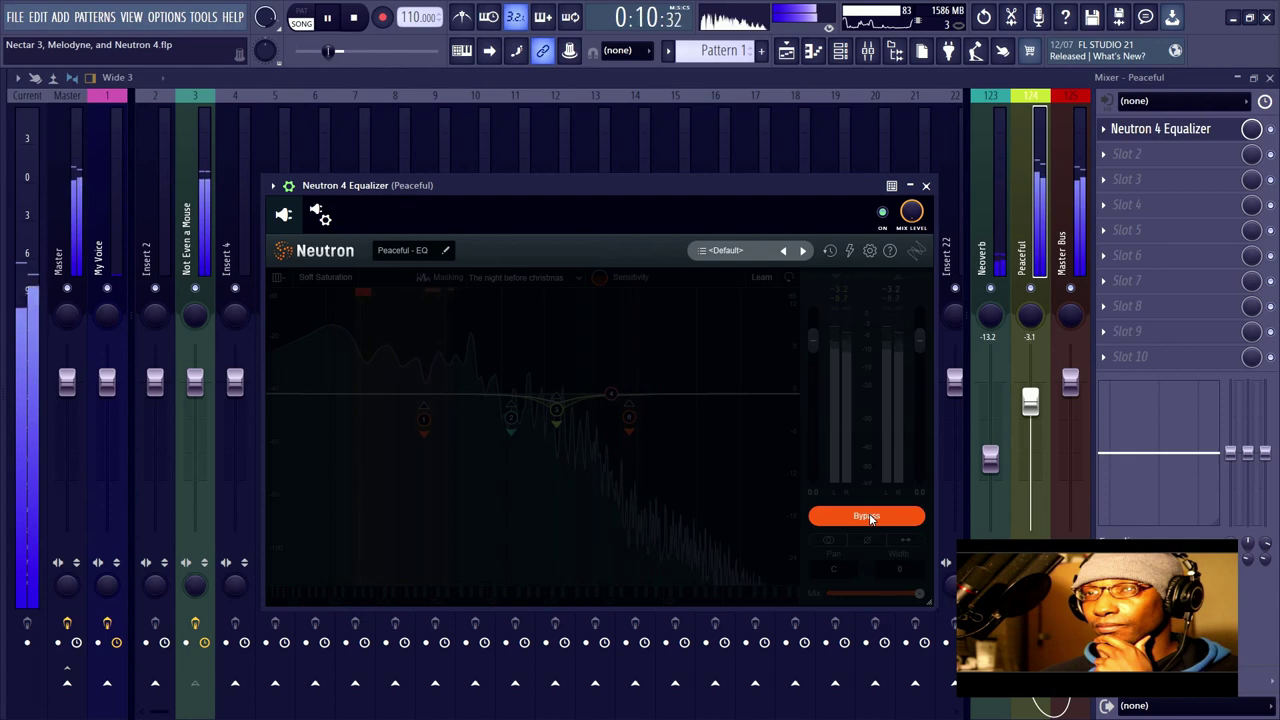
click(867, 516)
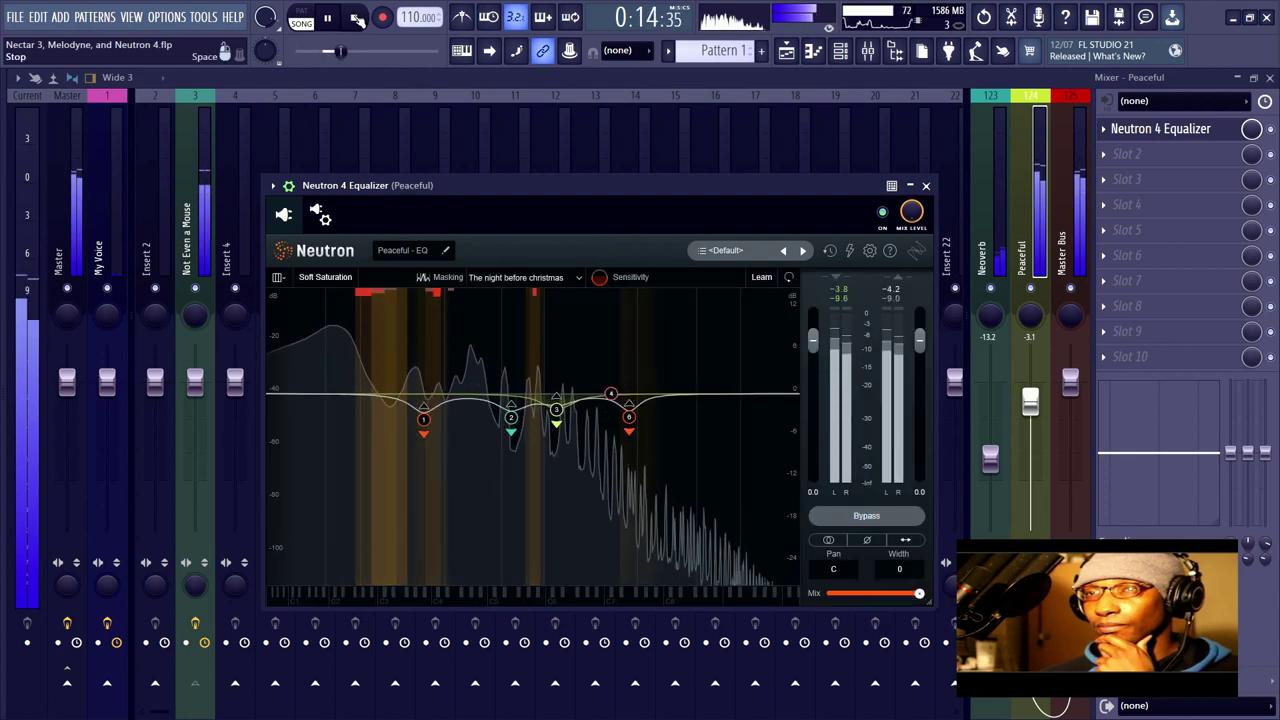
click(352, 20)
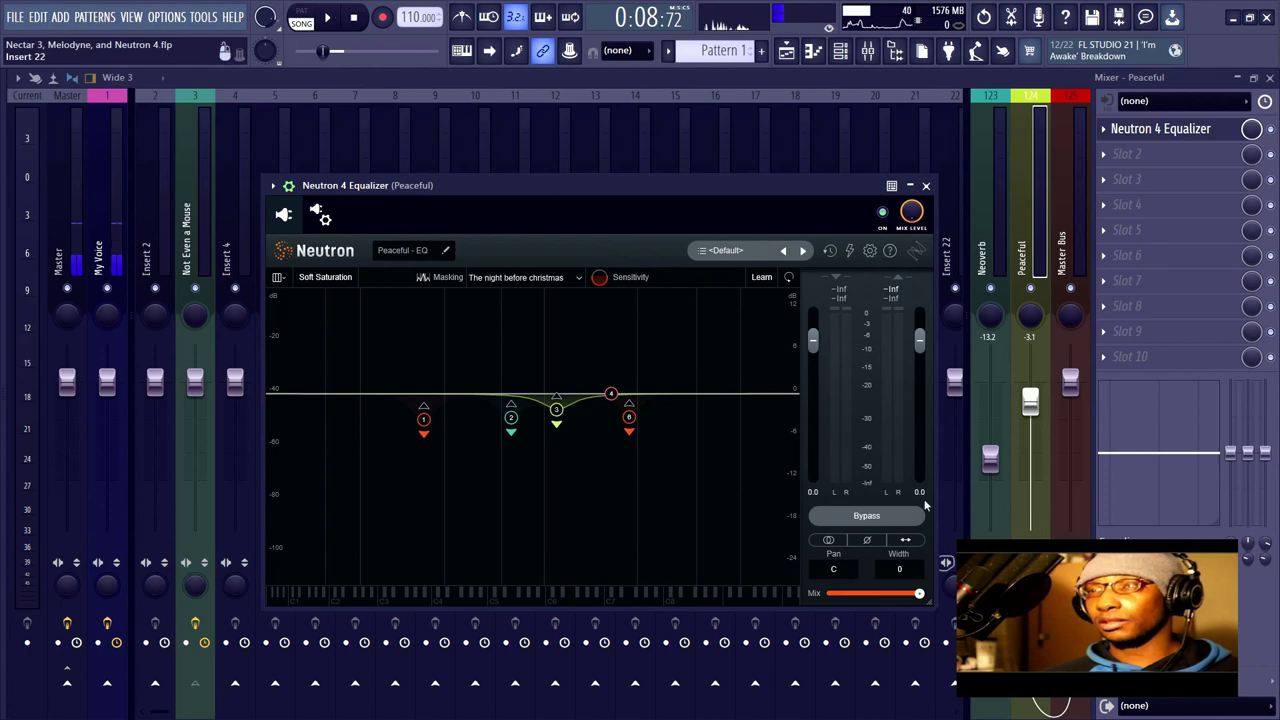
Step: Play the selected passage once with the Neutron 4 Equalizer bypassed and once with it active, stopping after each pass
click(866, 515)
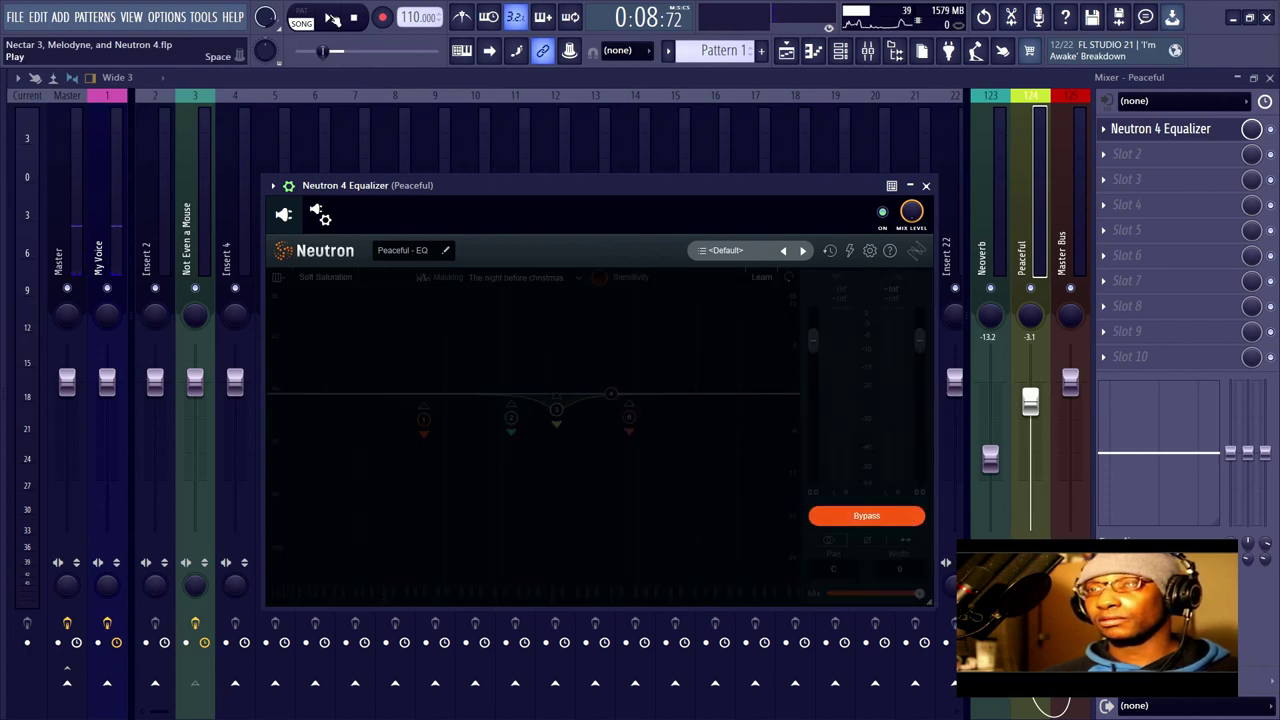
click(332, 18)
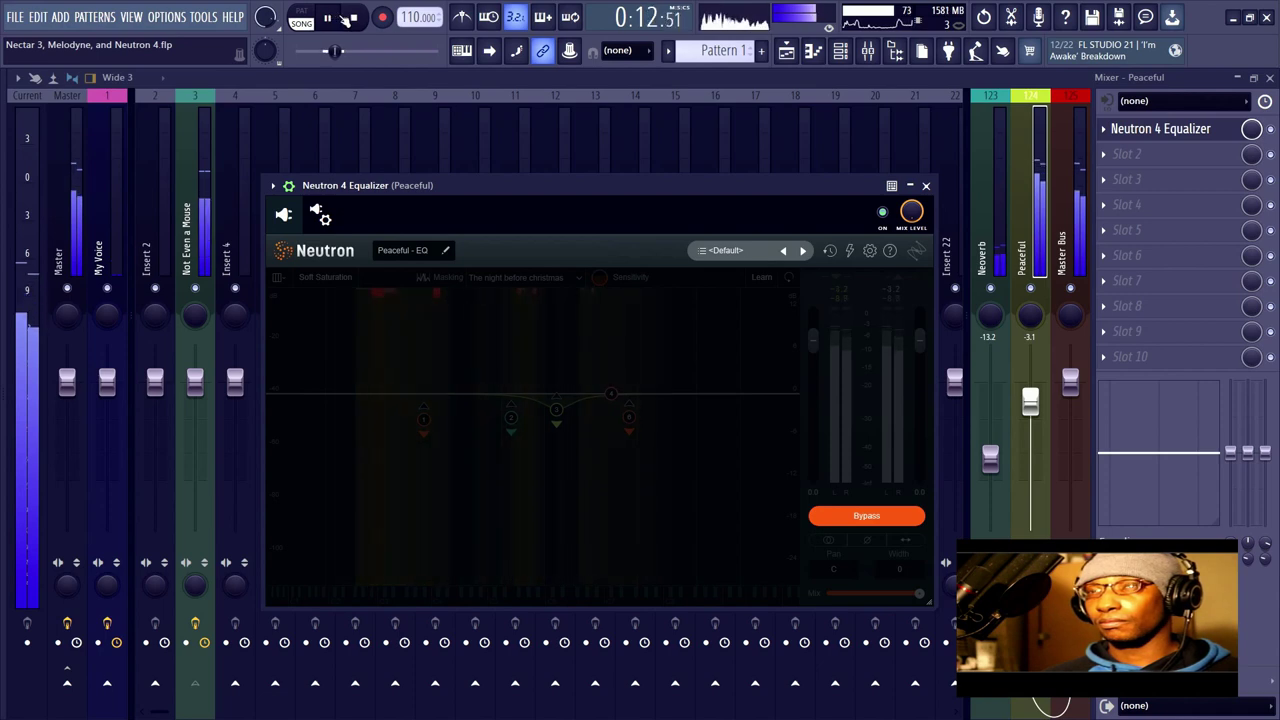
click(346, 18)
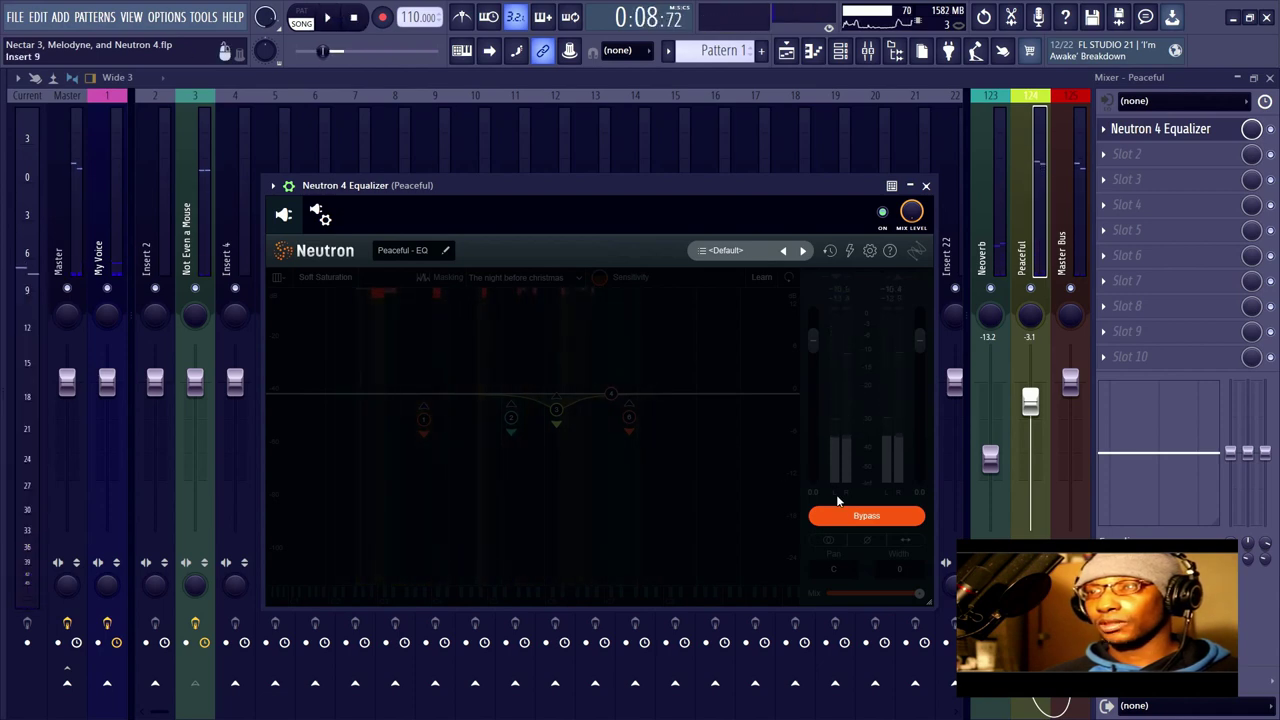
click(862, 515)
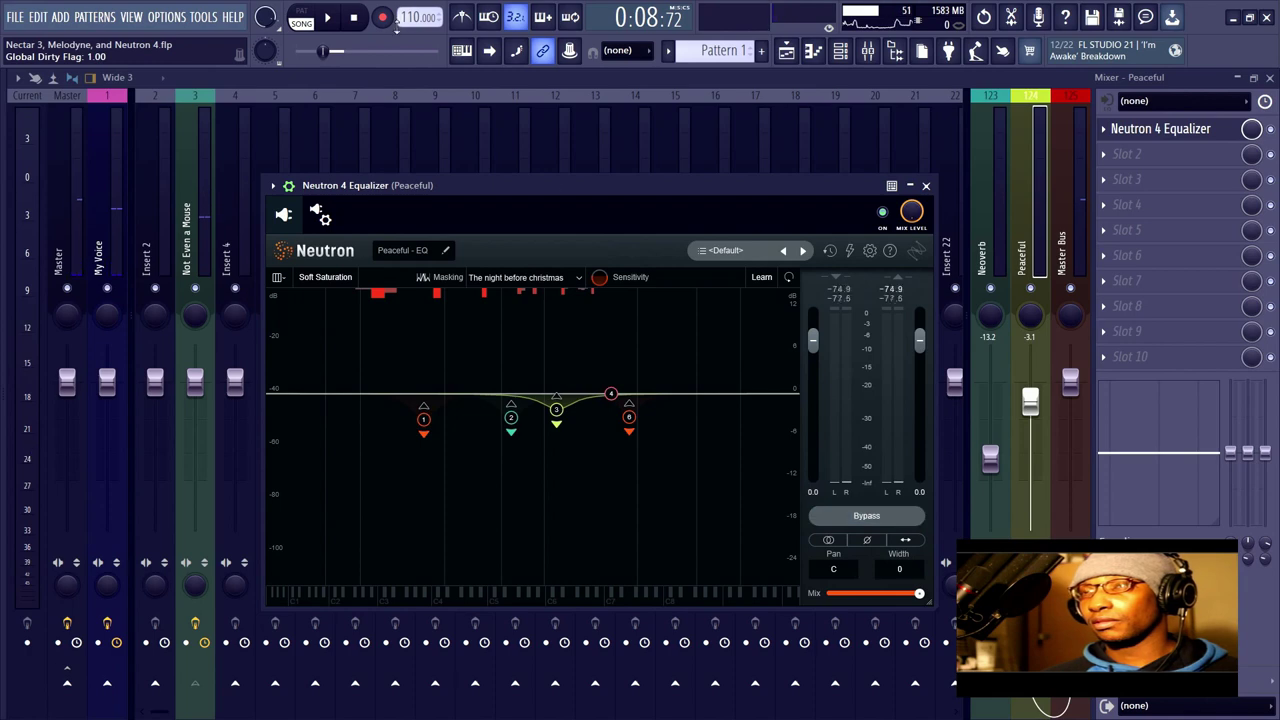
click(334, 17)
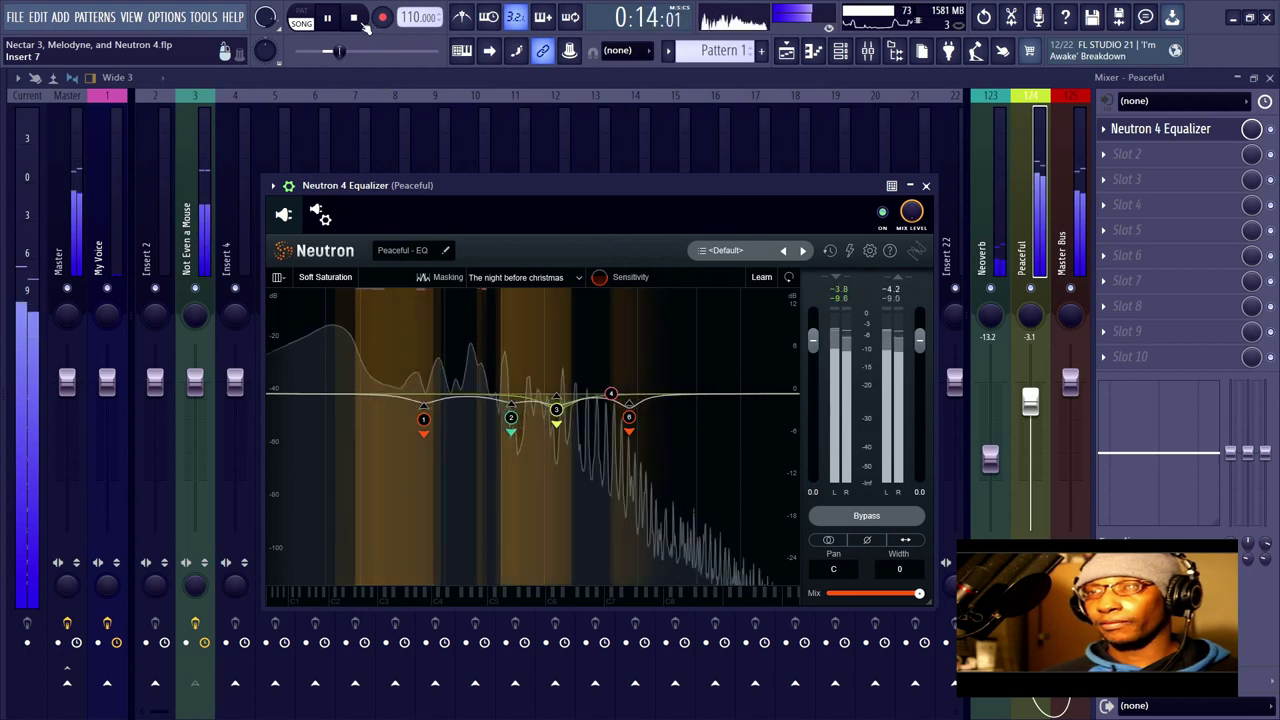
click(356, 18)
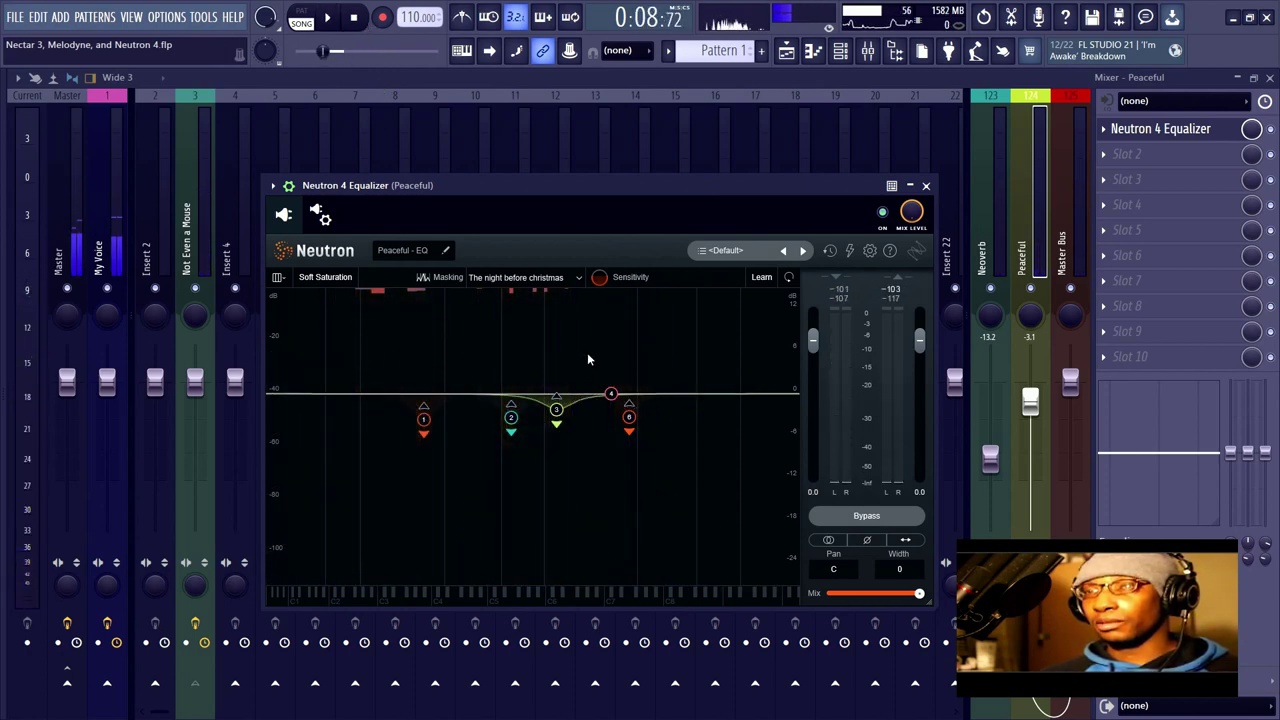
Step: Set equalizer band 1 to 170 Hz, -6.0 dB and Q 1.4, and band 2 to 555 Hz, -4.9 dB and Q 2.0
drag(424, 424, 400, 437)
scroll(400, 437, down, 3)
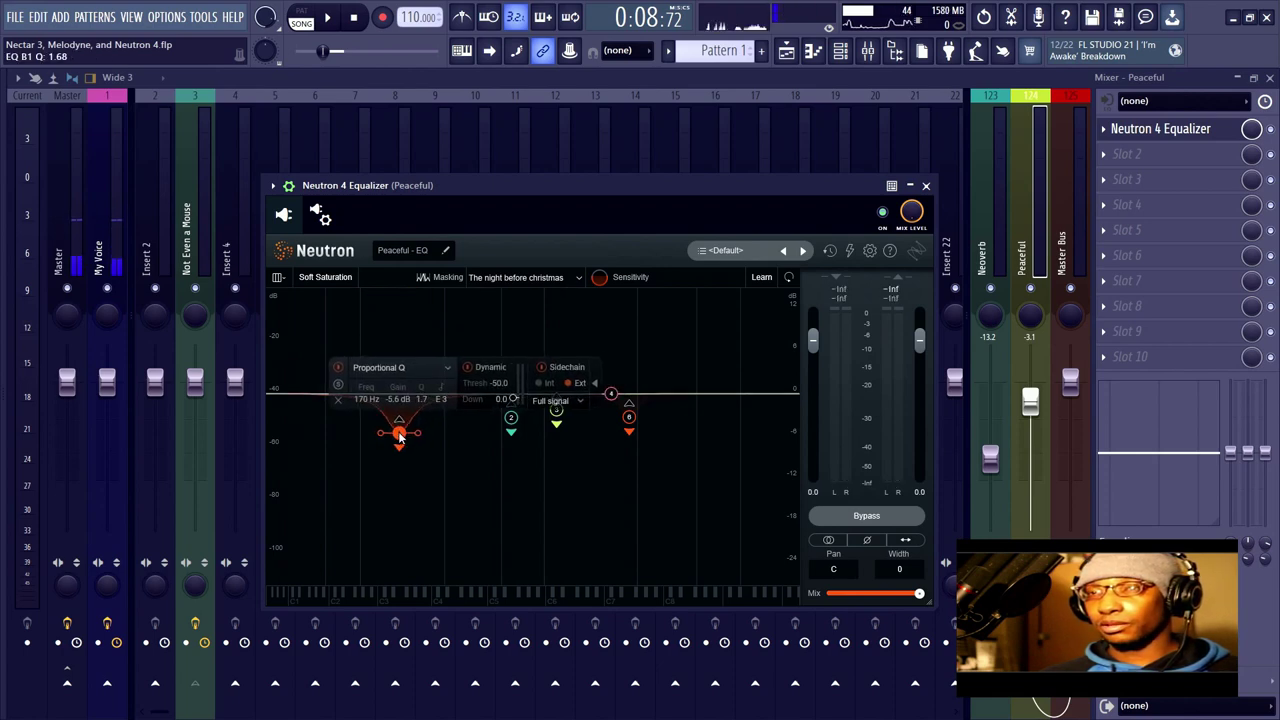
drag(400, 437, 400, 441)
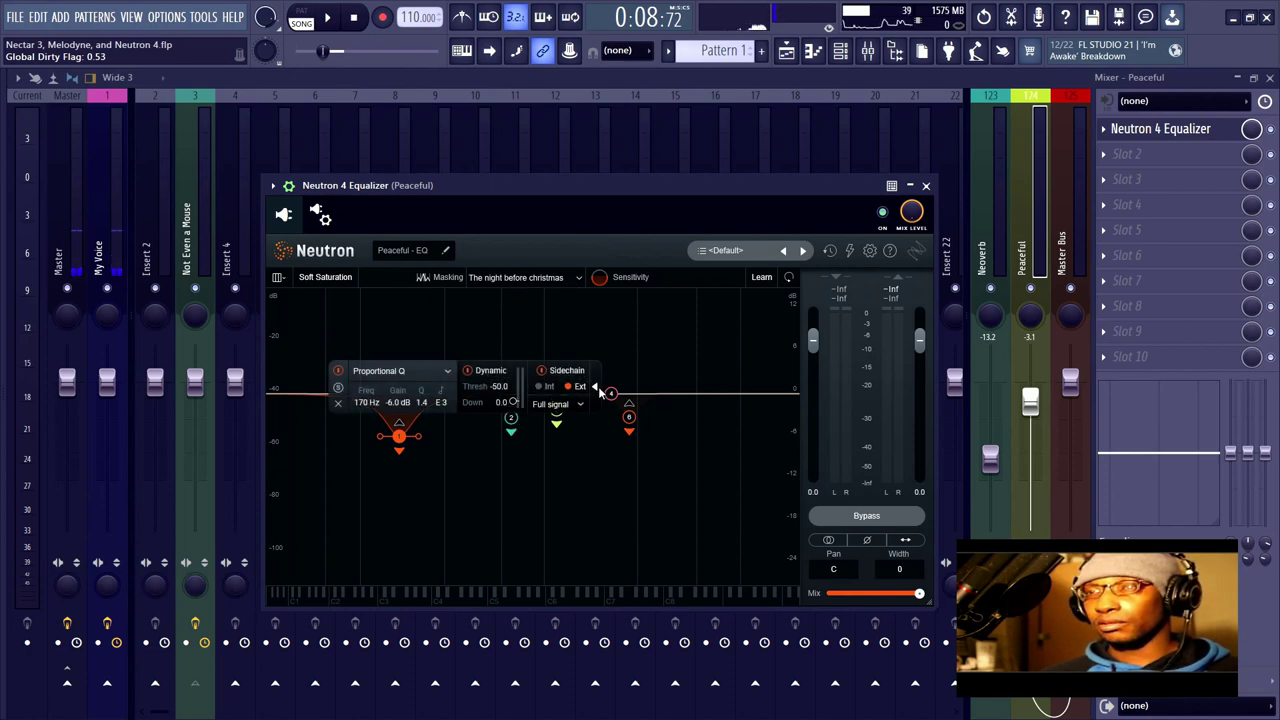
click(511, 420)
mouse_move(511, 422)
mouse_down()
mouse_move(491, 422)
mouse_move(497, 435)
mouse_up()
scroll(497, 435, up, 2)
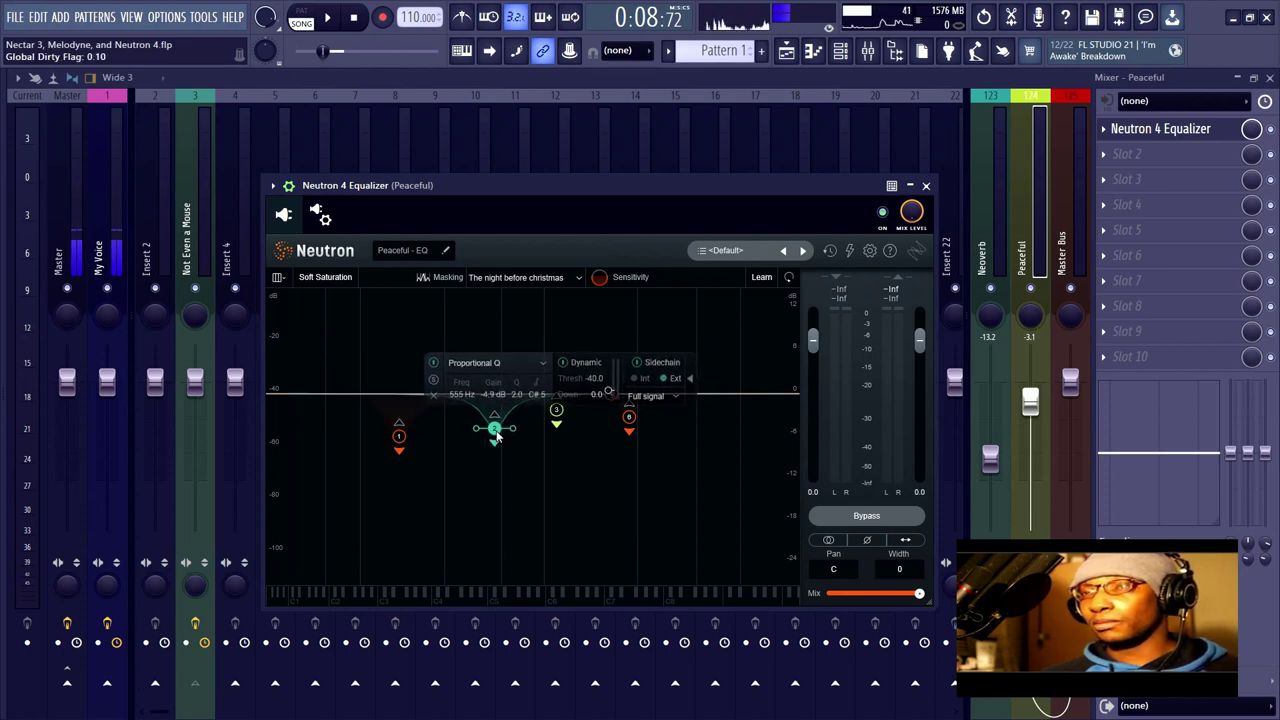
Step: Set the Q of equalizer band 3 to 2.4 and save the project
click(555, 412)
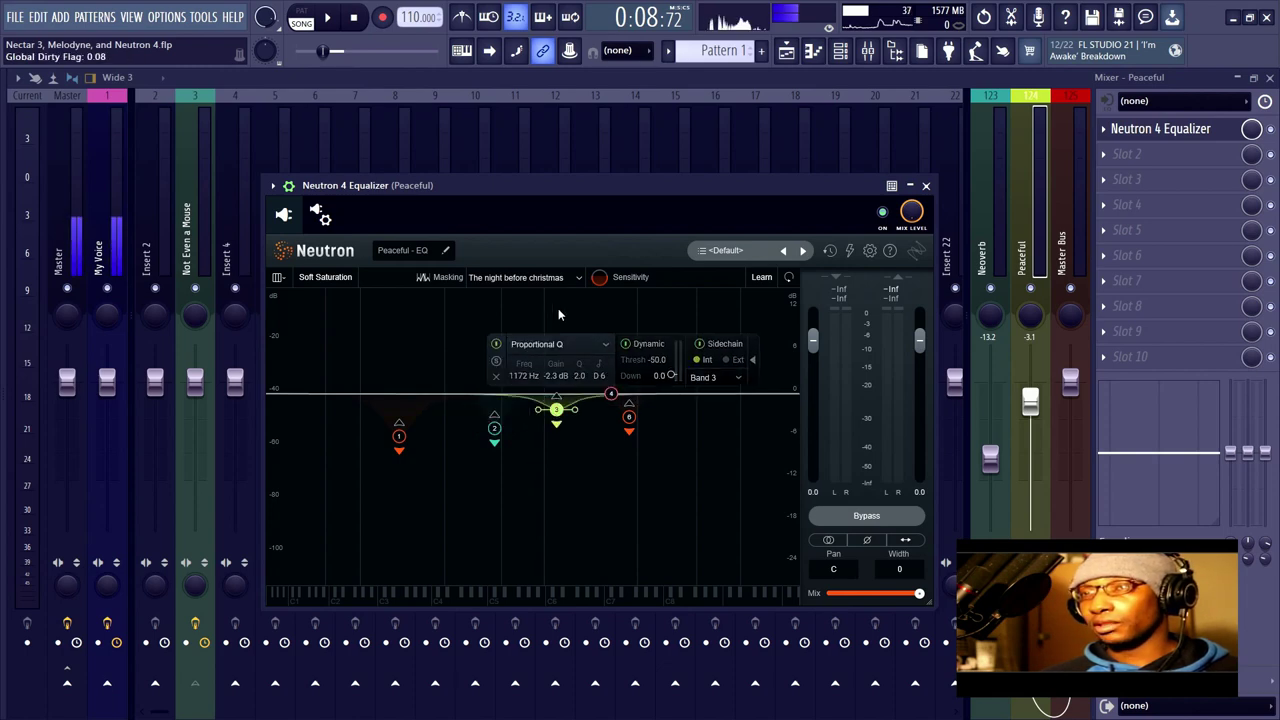
scroll(557, 409, up, 4)
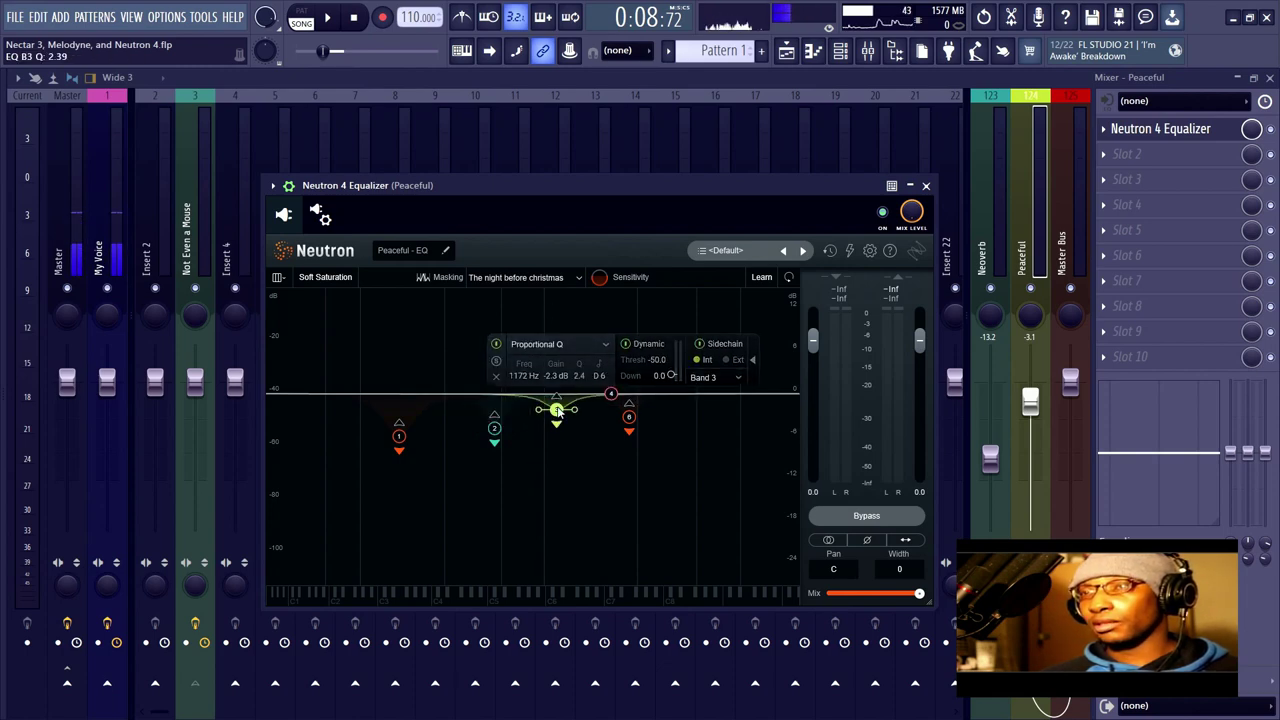
scroll(557, 410, down, 2)
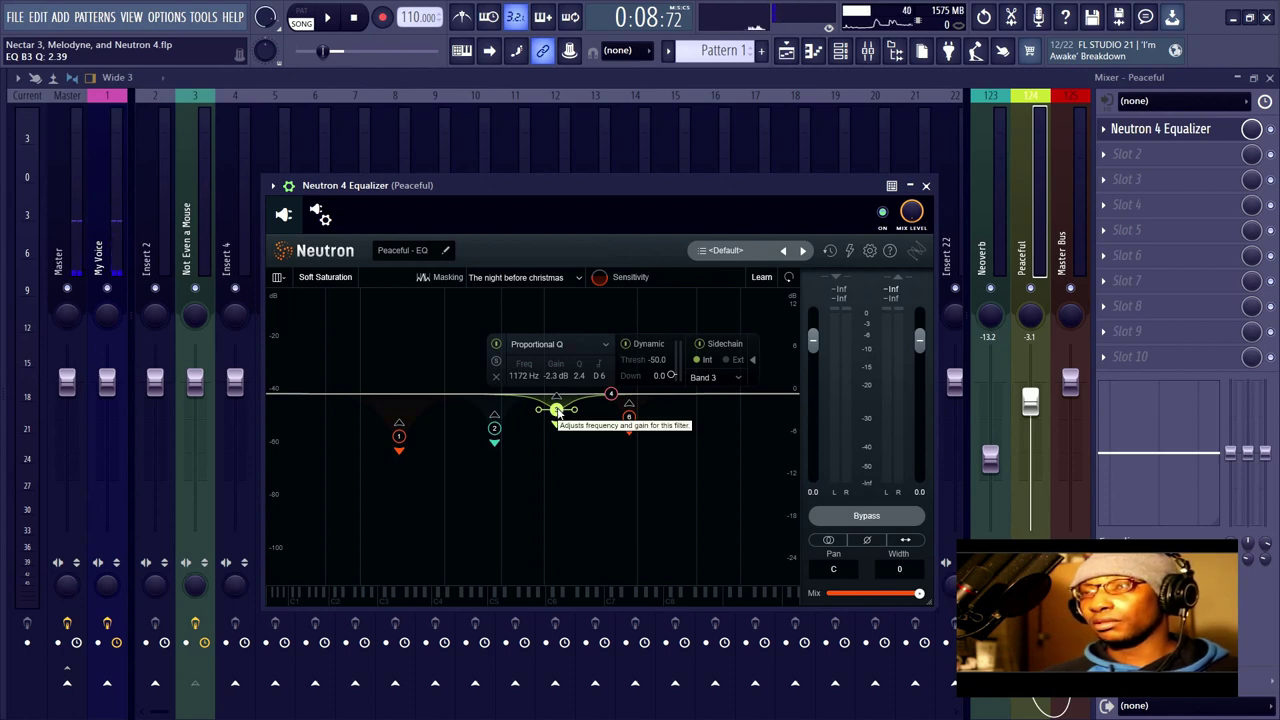
click(630, 418)
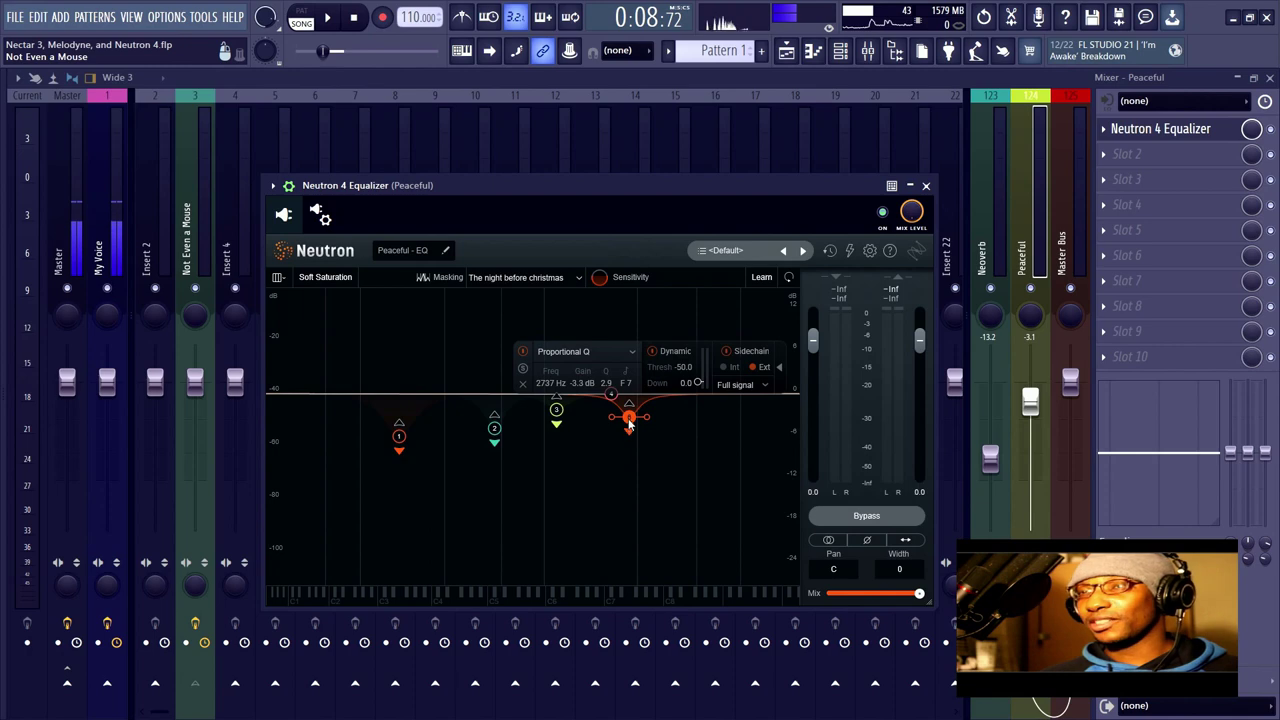
key(ctrl+s)
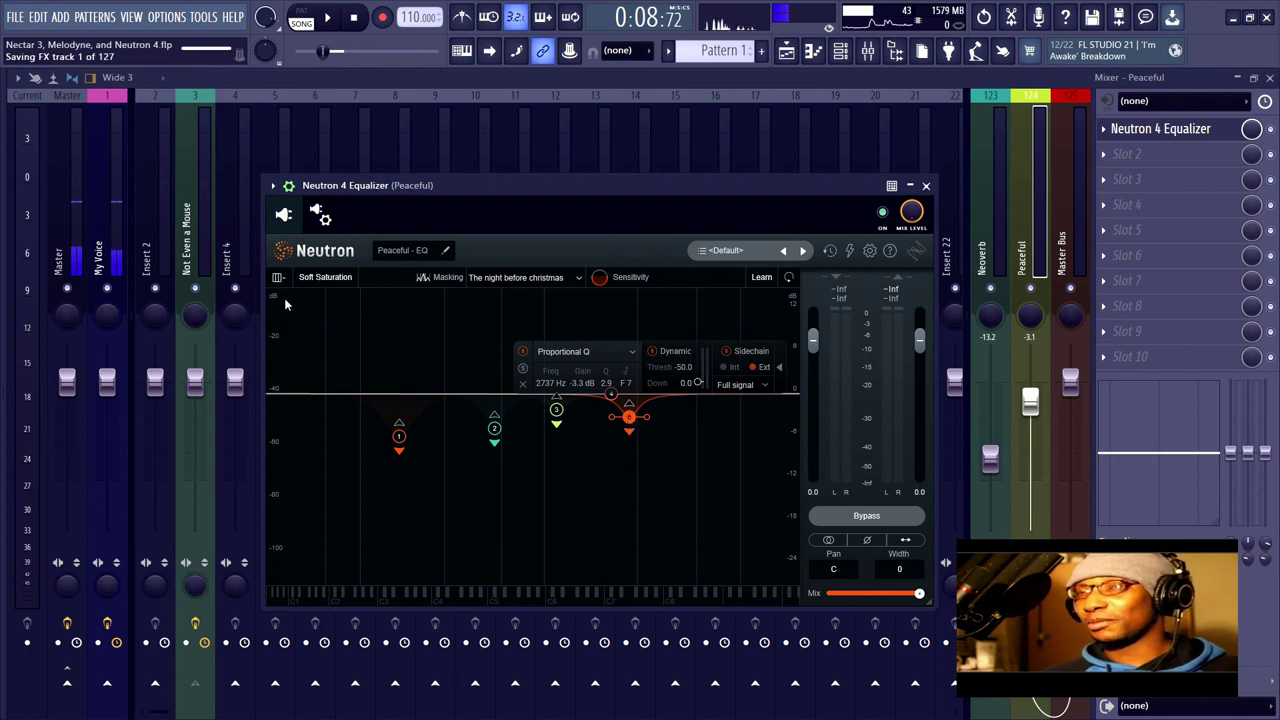
Step: Examine band 3 of Nectar 3's EQ 2 on the Not Even a Mouse track, then return to the Peaceful track's Neutron 4 Equalizer
click(203, 164)
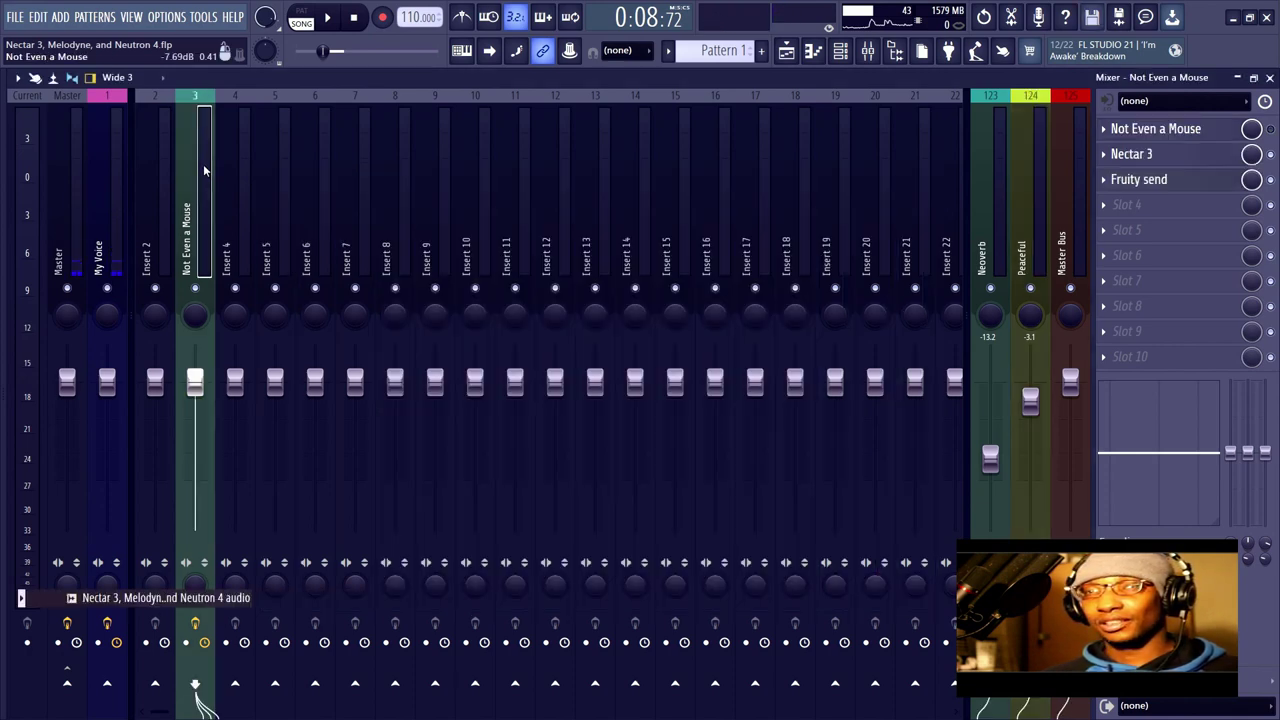
click(1190, 159)
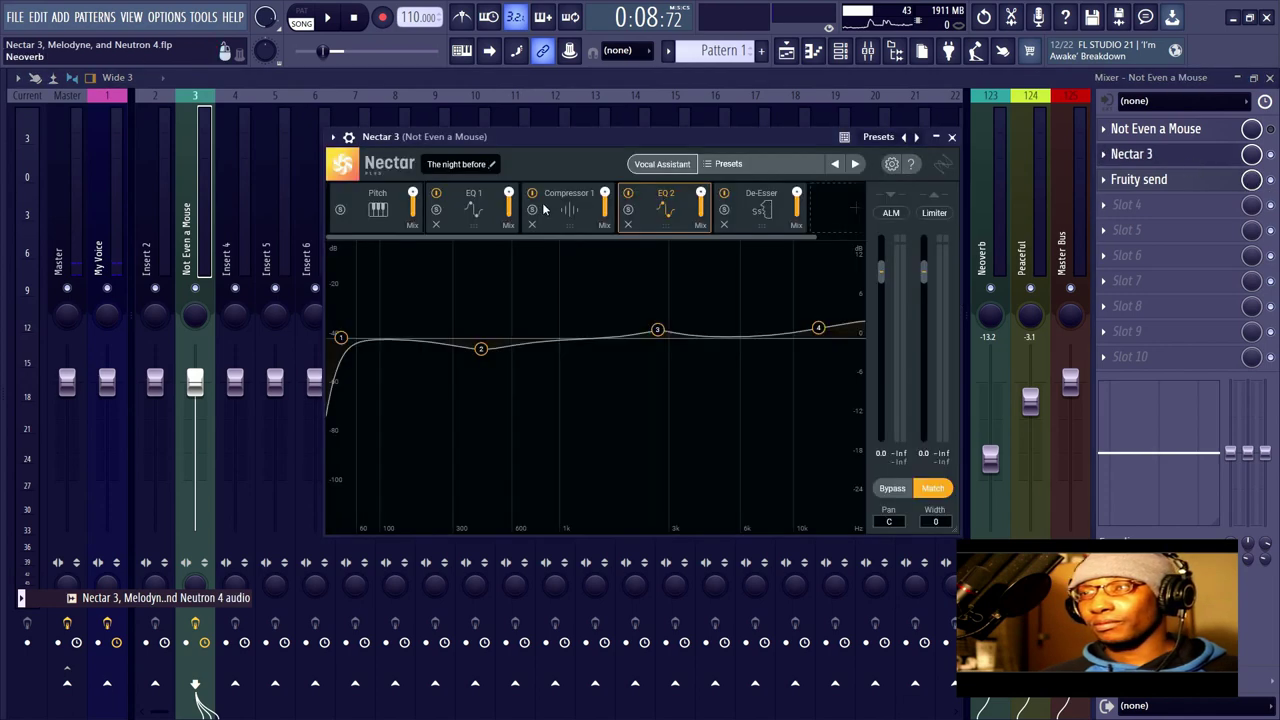
click(657, 330)
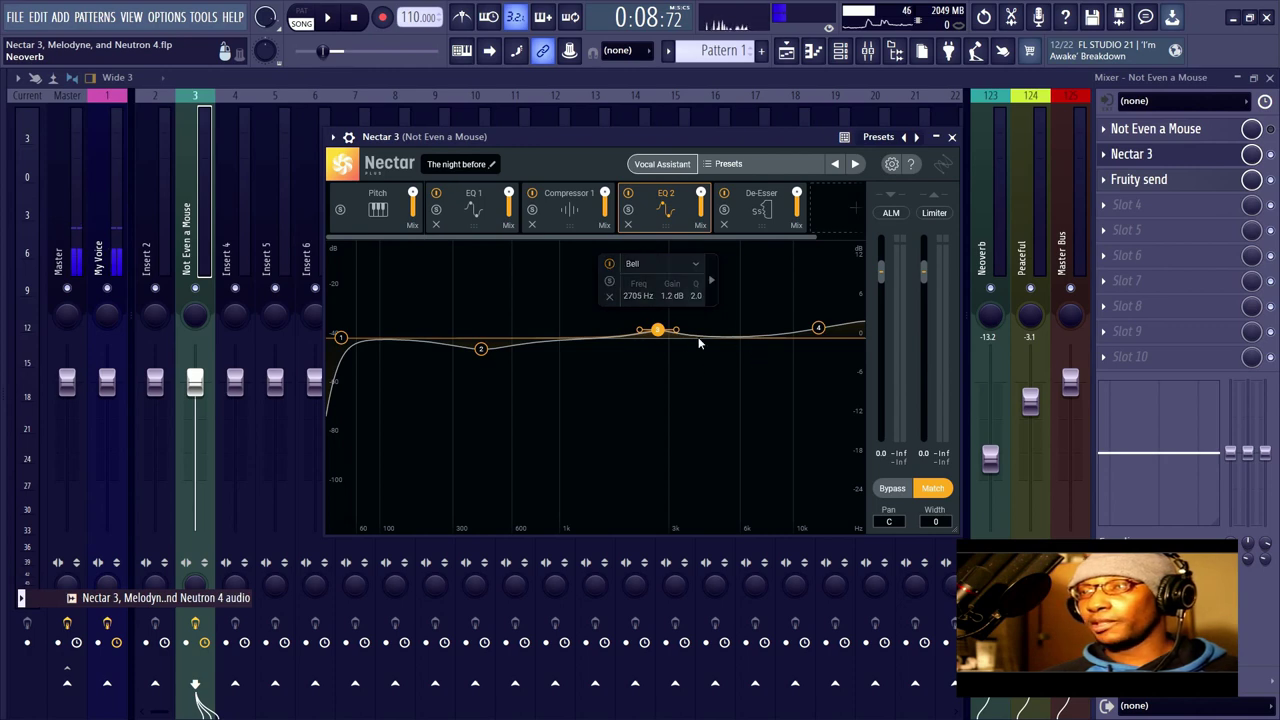
click(950, 139)
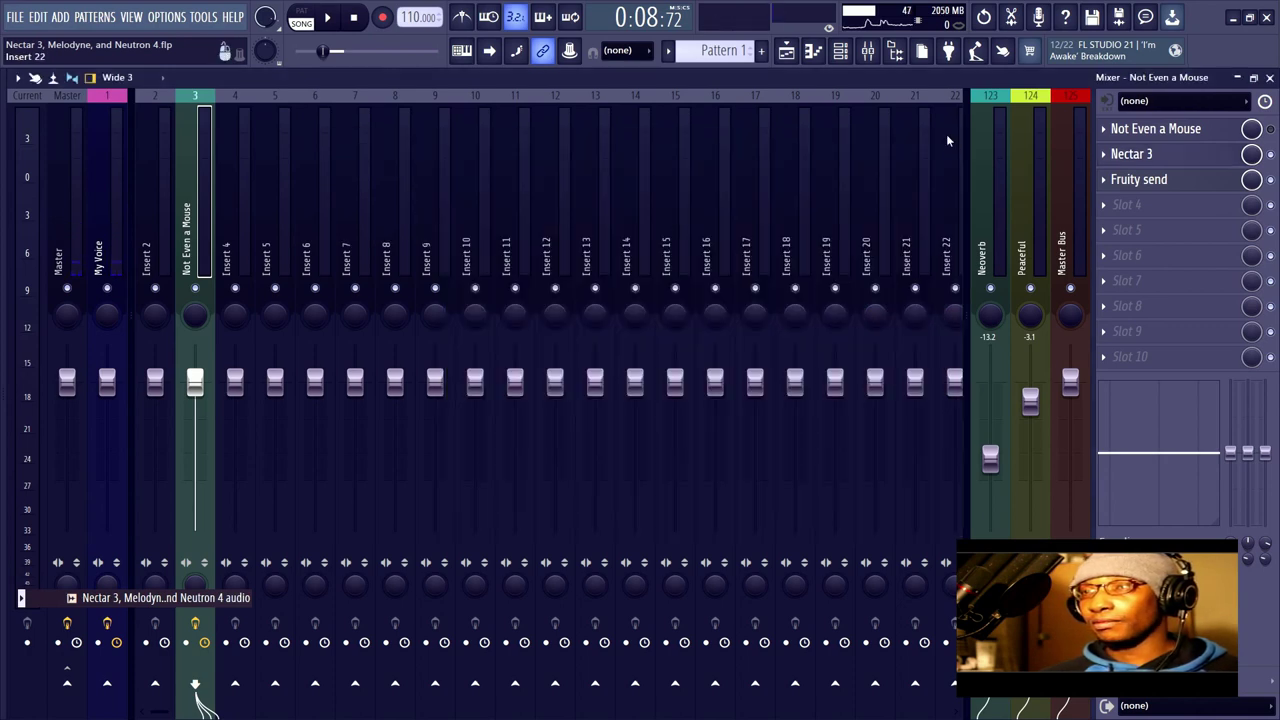
click(1029, 156)
click(1162, 134)
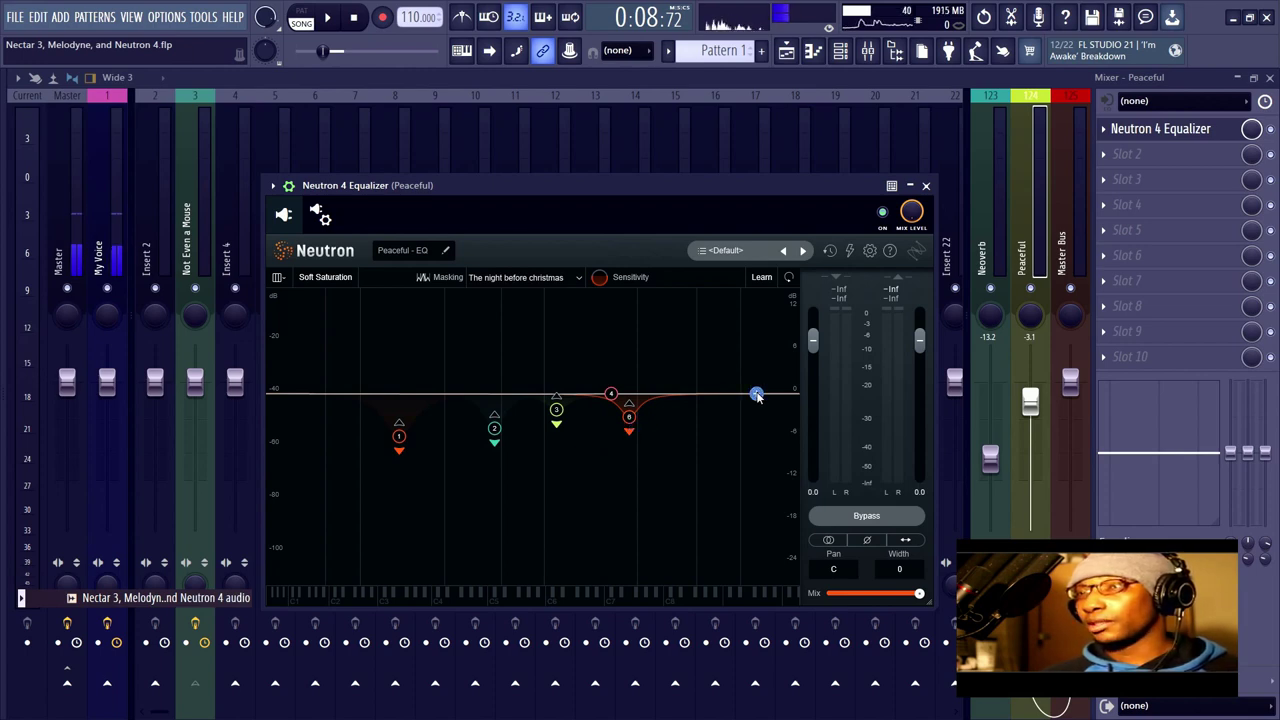
Step: Try a Flat Lowpass band at 12117 Hz, then an Analog High Shelf at 5924 Hz with -0.8 dB gain, and remove both
click(757, 395)
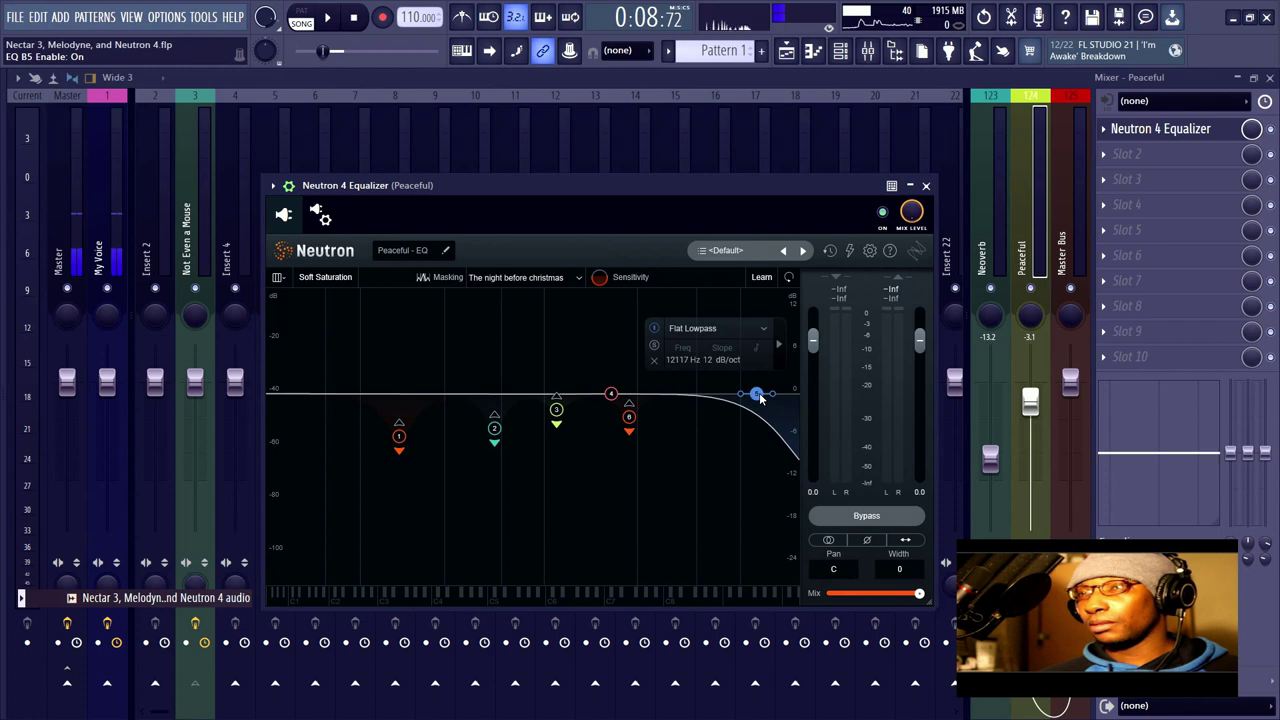
click(654, 360)
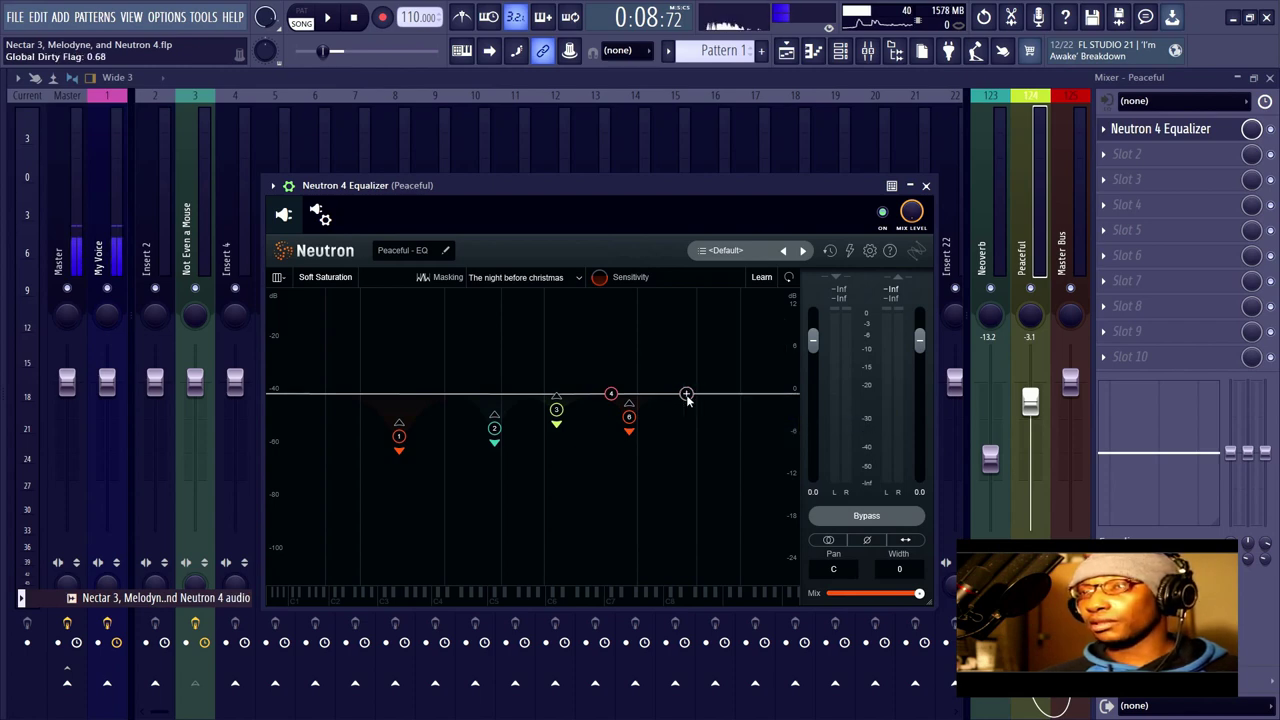
click(686, 394)
drag(684, 397, 686, 396)
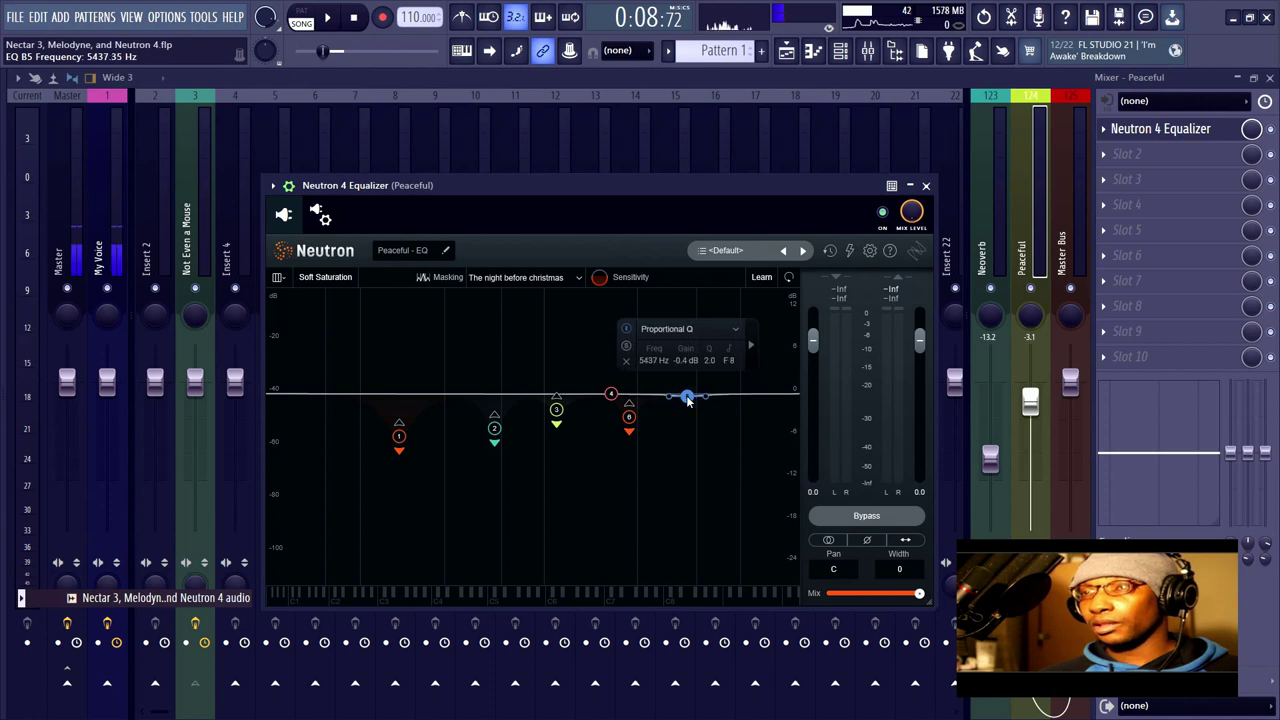
click(737, 333)
mouse_move(705, 370)
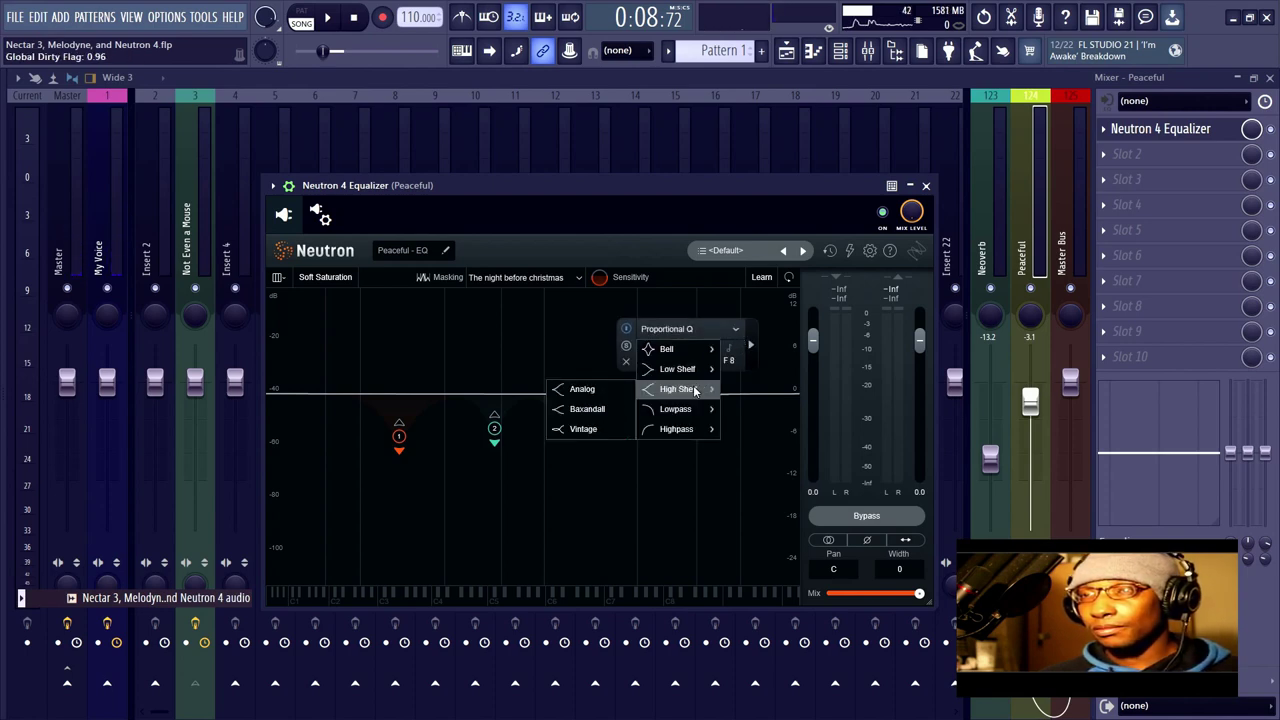
click(700, 389)
drag(686, 400, 695, 402)
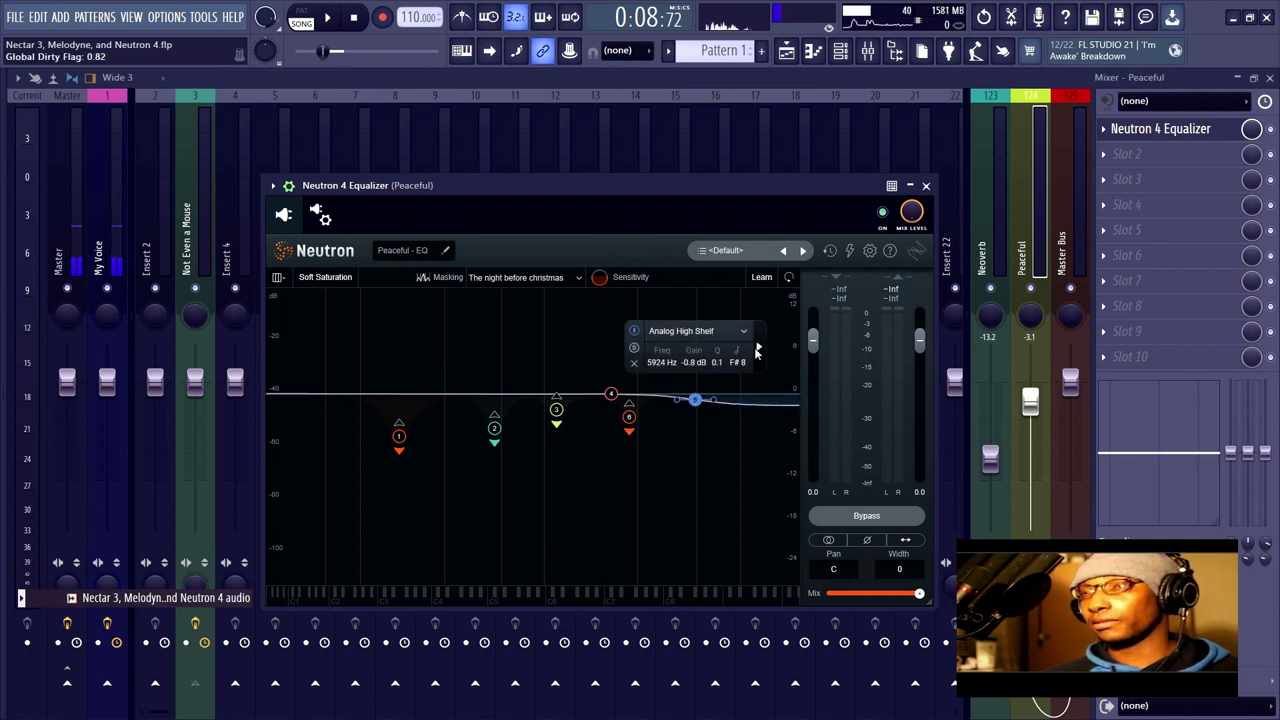
click(636, 364)
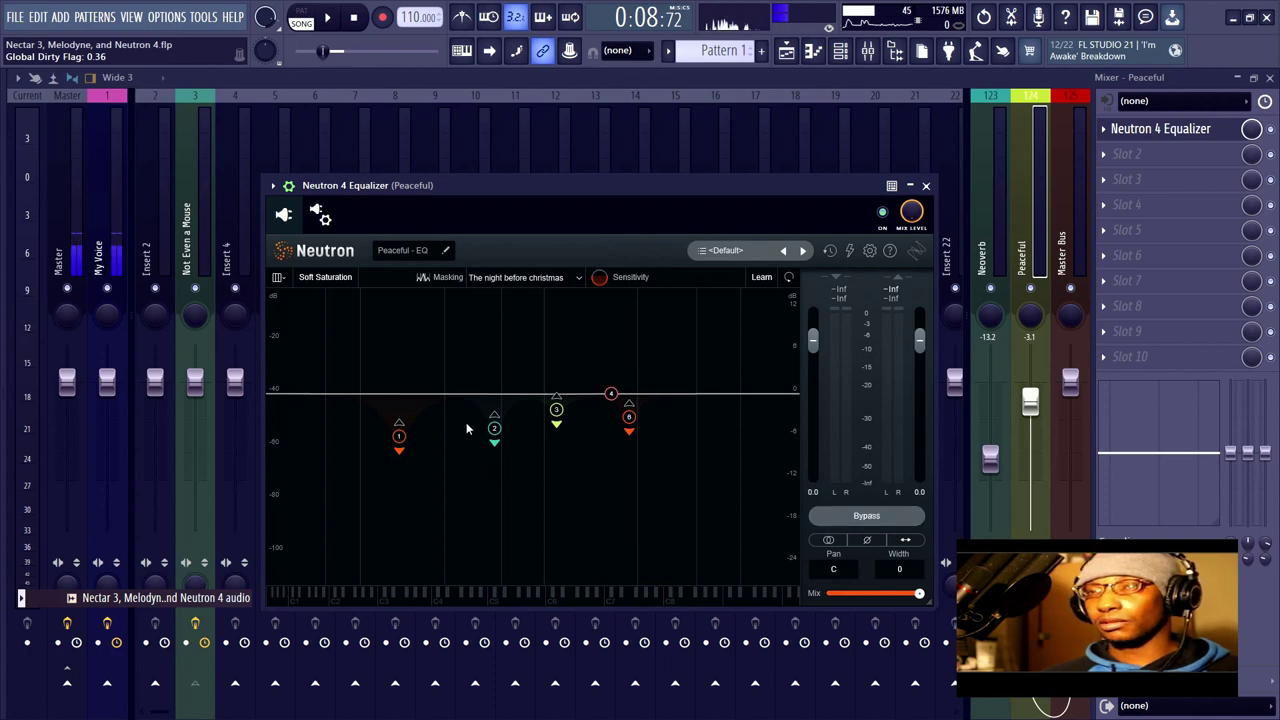
Step: Play the song and check equalizer band 1's dynamic sidechained settings and the curve's movement during playback
click(328, 19)
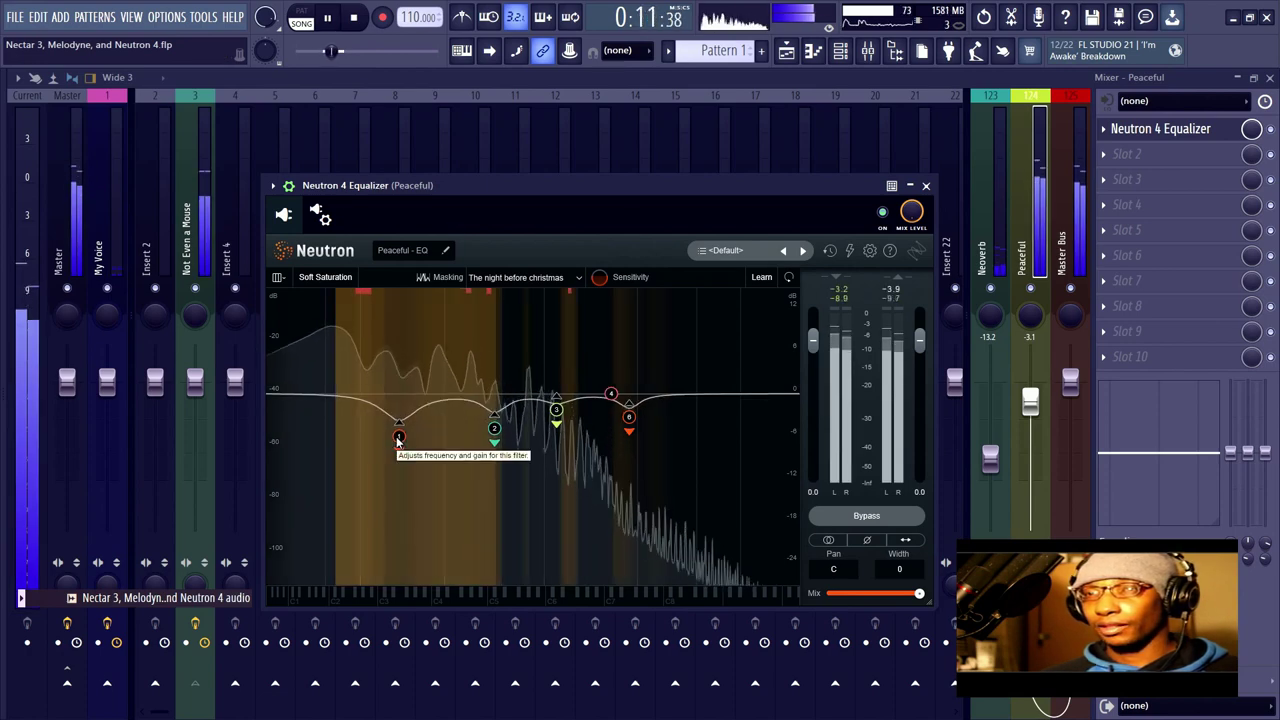
click(398, 440)
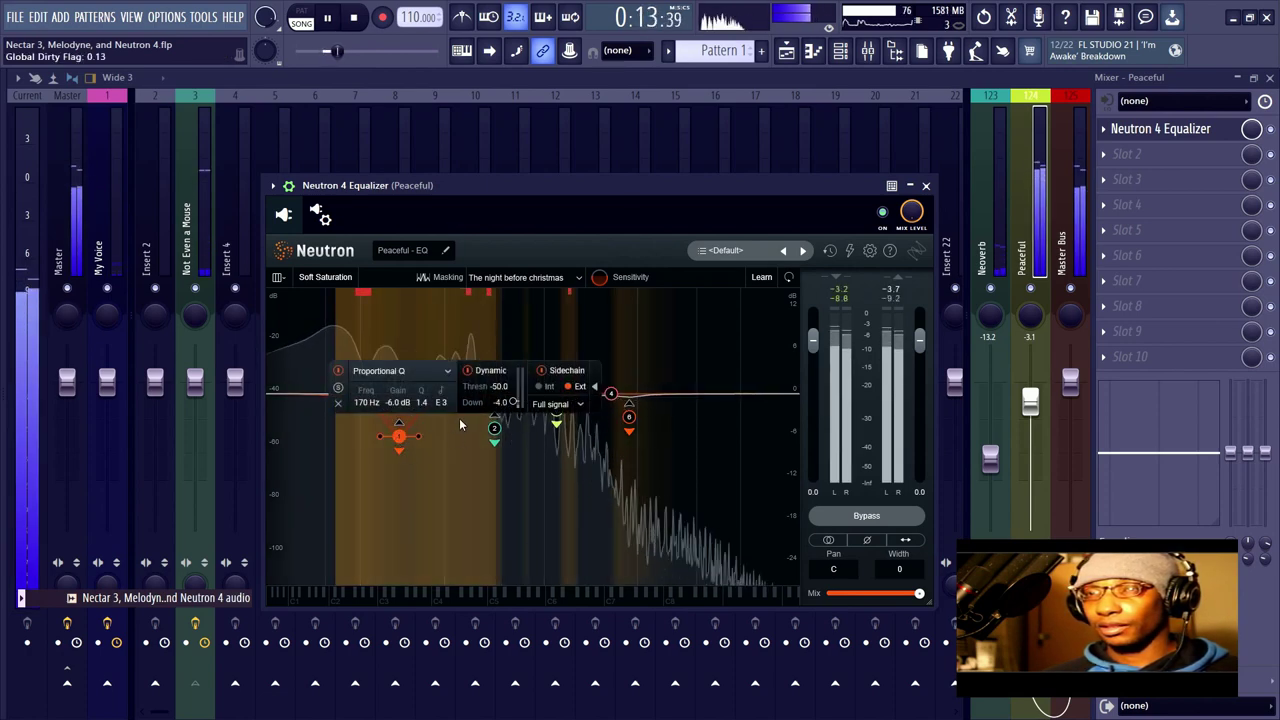
click(460, 322)
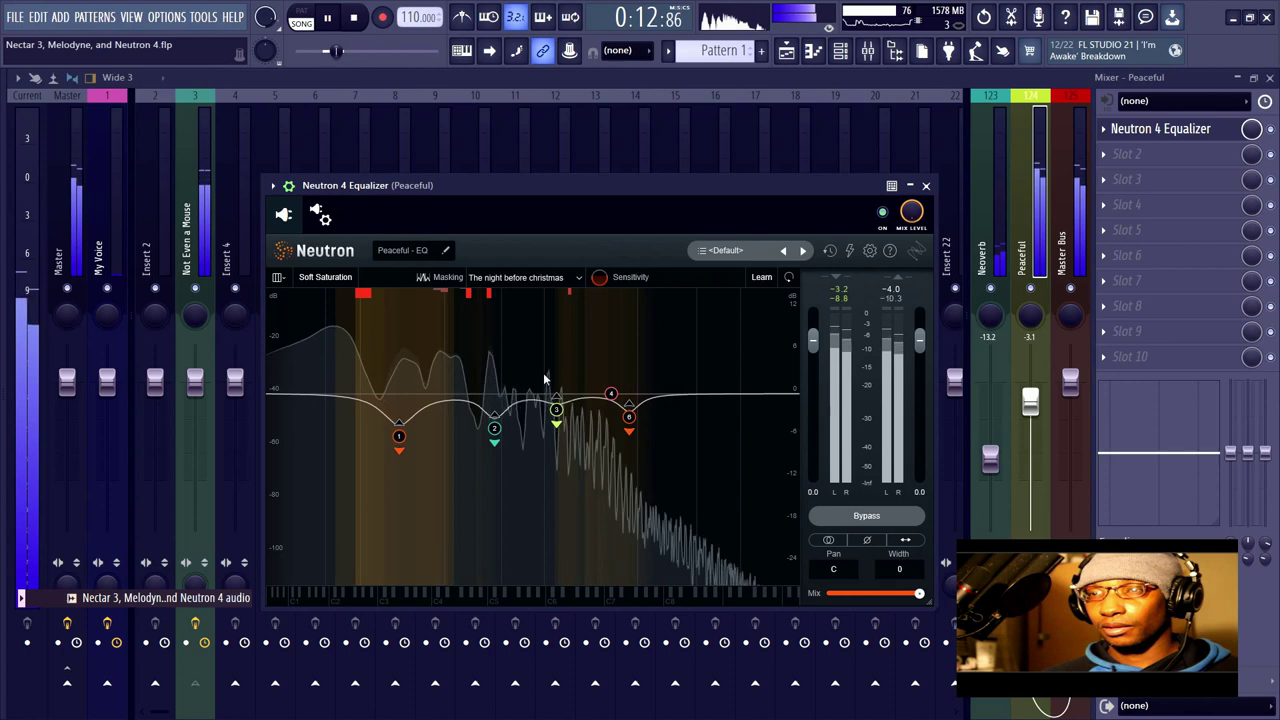
click(352, 20)
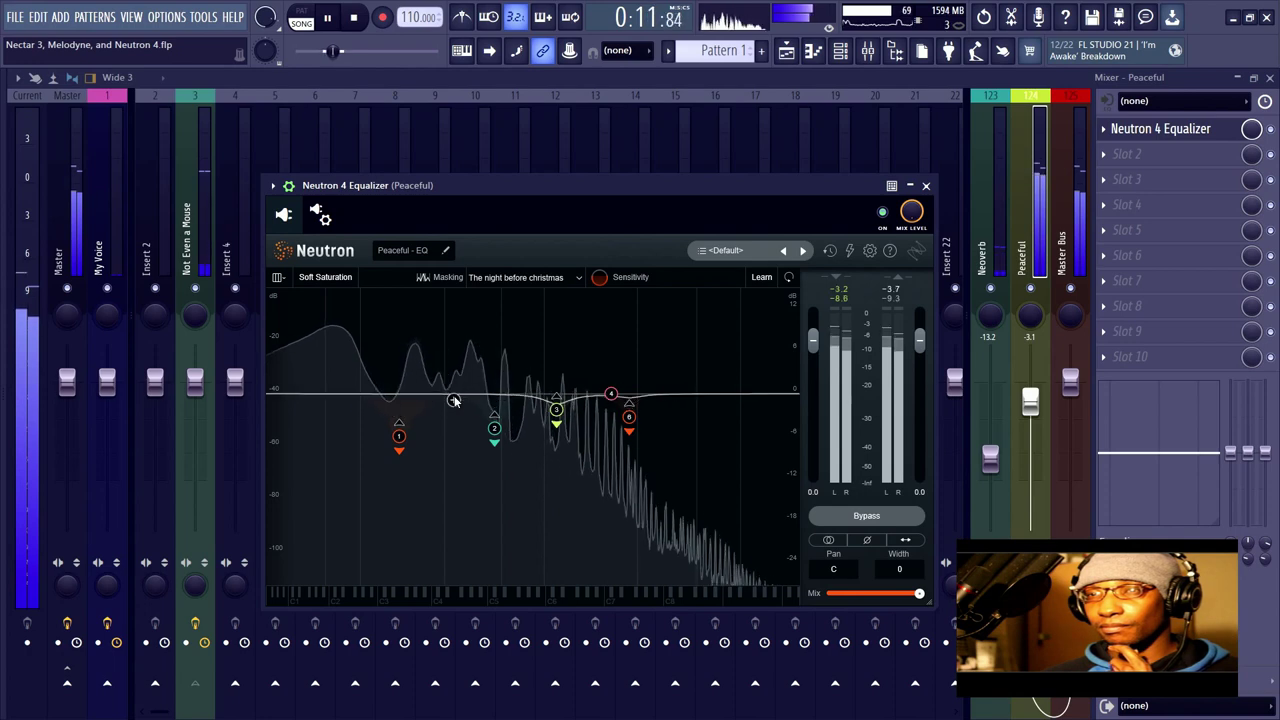
Step: Move equalizer band 1 to 173 Hz, set band 6 to 2758 Hz with -4.5 dB gain, and close the equalizer
click(399, 437)
scroll(399, 438, down, 2)
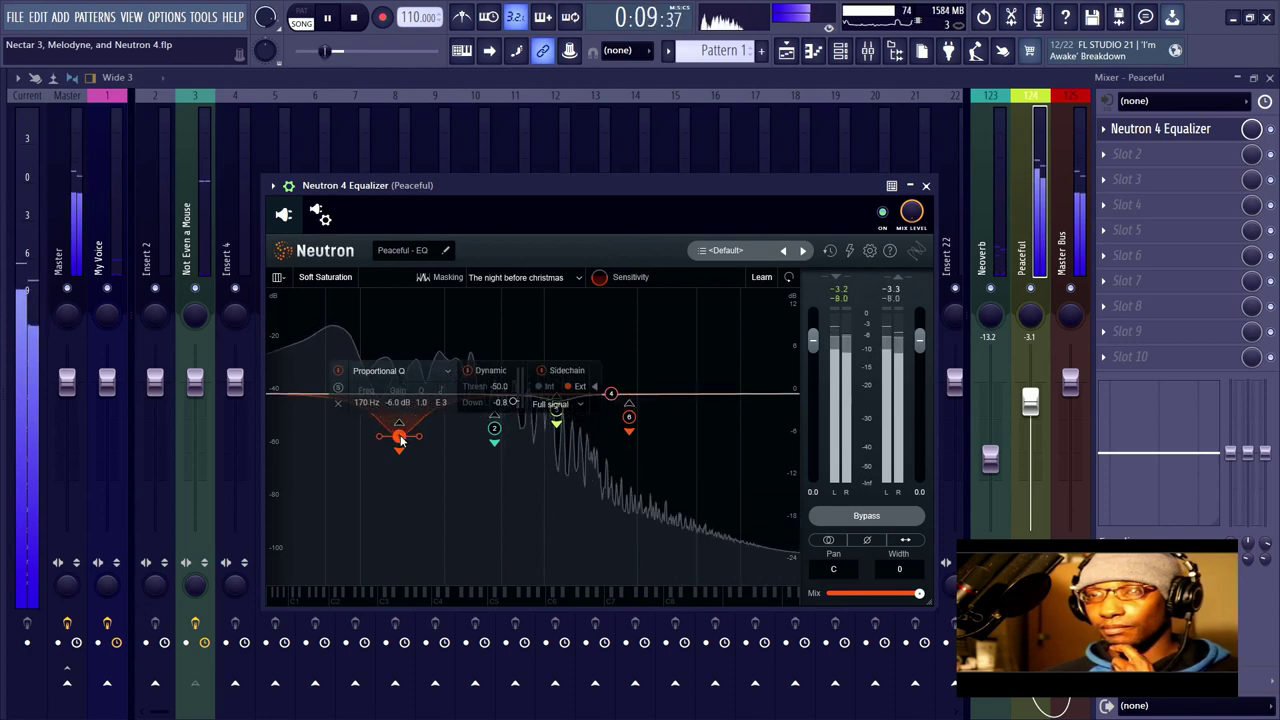
drag(399, 440, 401, 440)
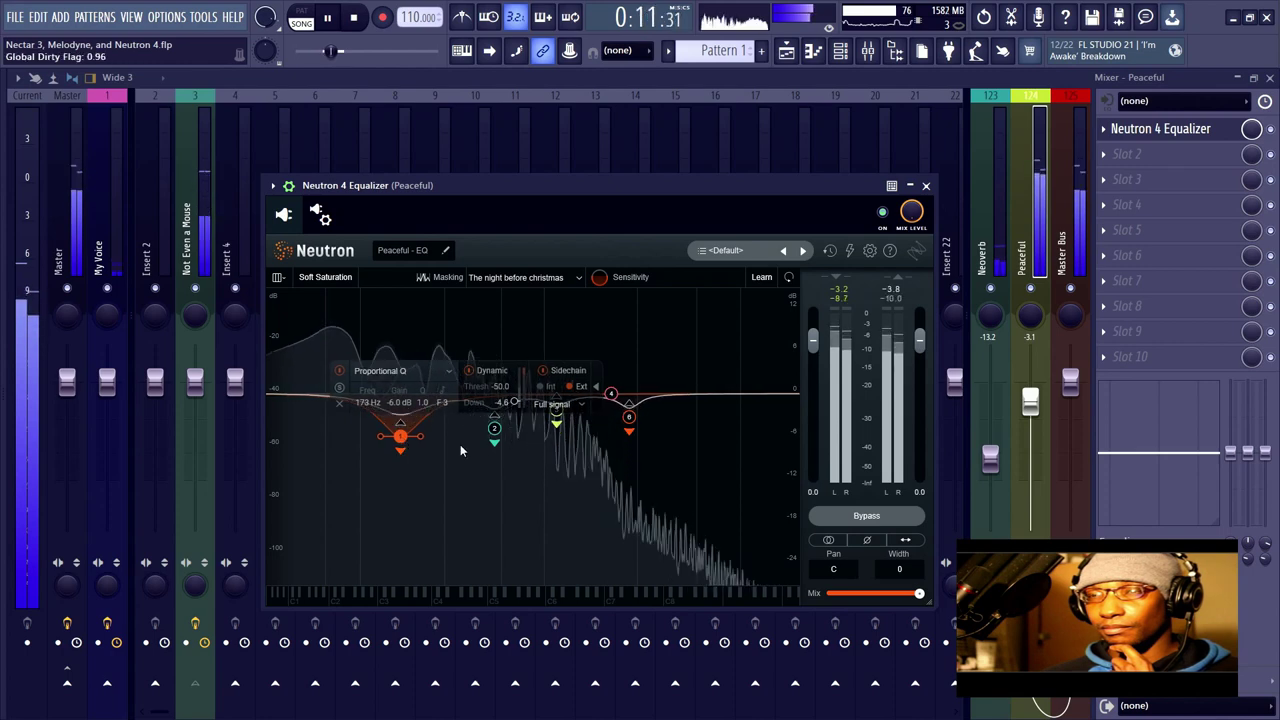
click(629, 420)
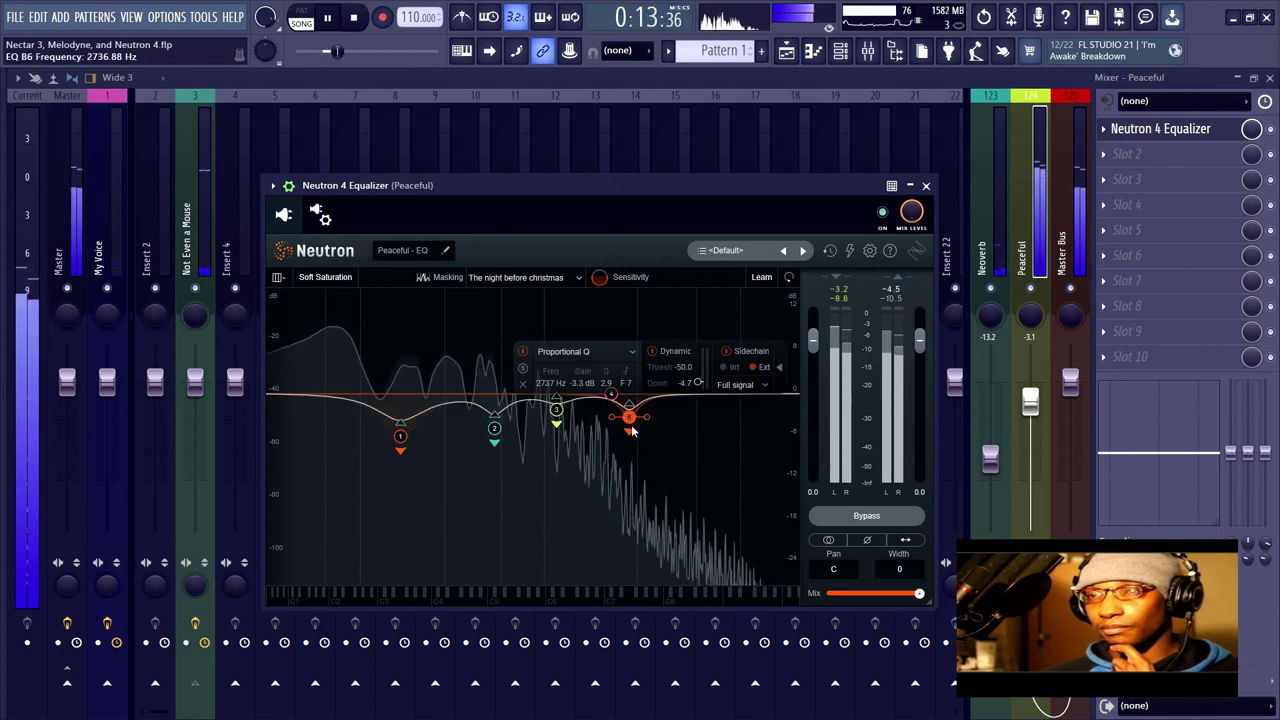
drag(634, 437, 636, 440)
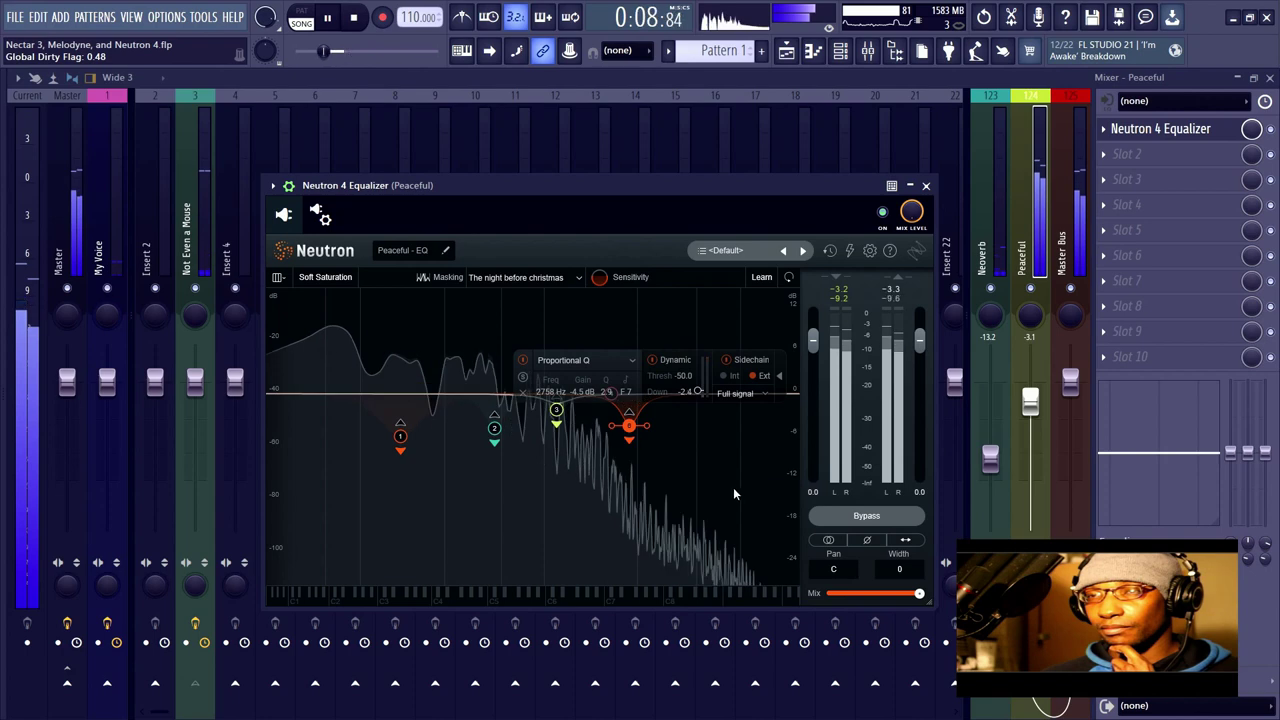
click(924, 185)
Step: Try the Not Even a Mouse track's volume at -1.8 dB during playback, then stop the song
drag(199, 380, 197, 686)
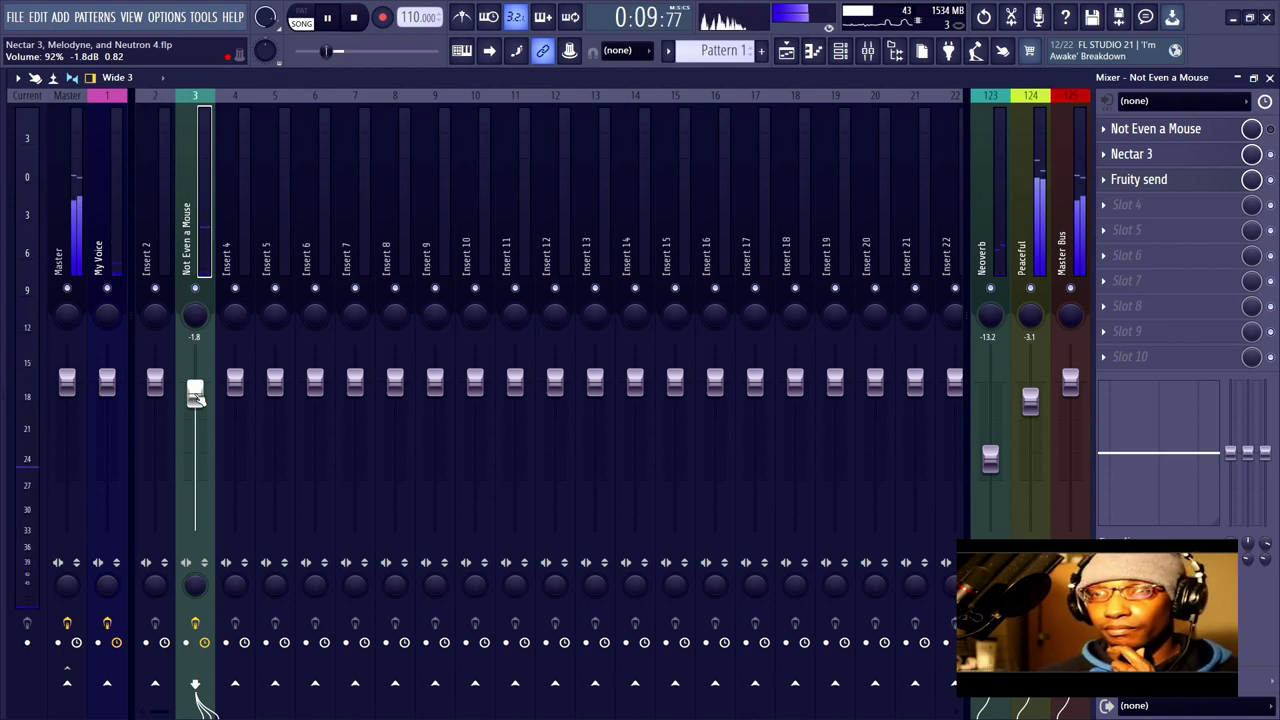
click(356, 19)
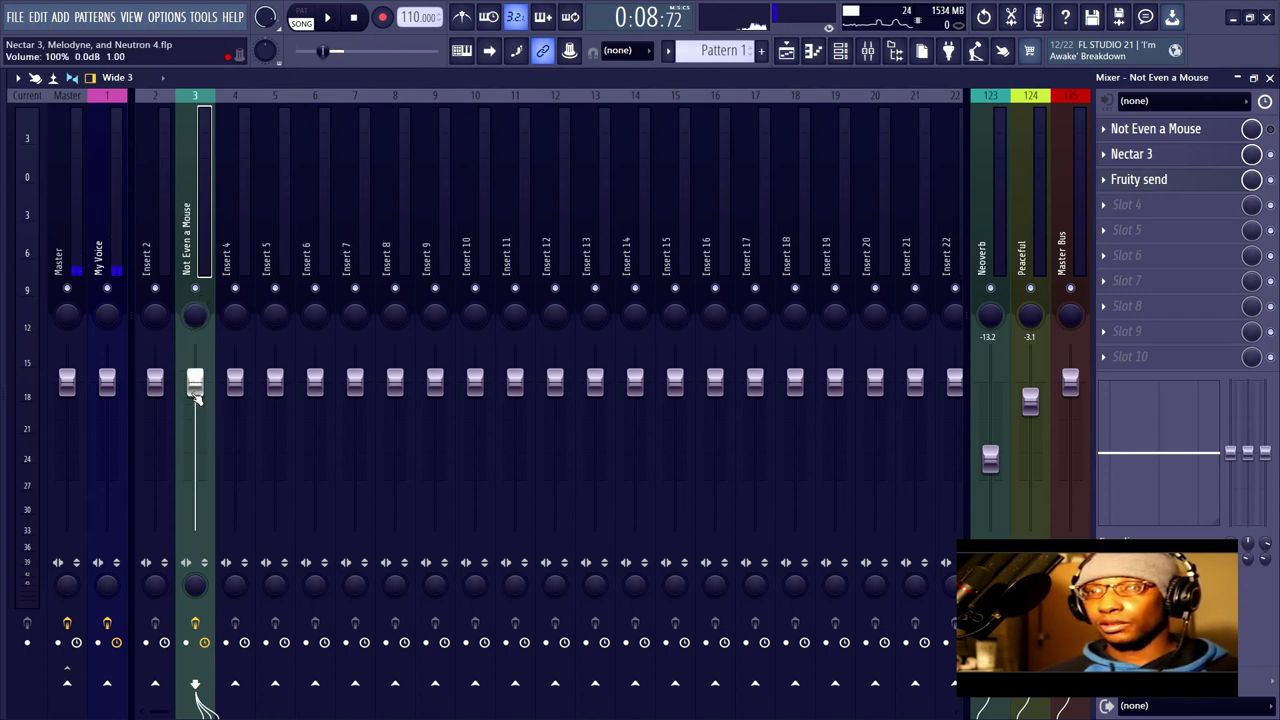
Step: Play the song and set the Neoverb track's volume to -11.2 dB
click(331, 19)
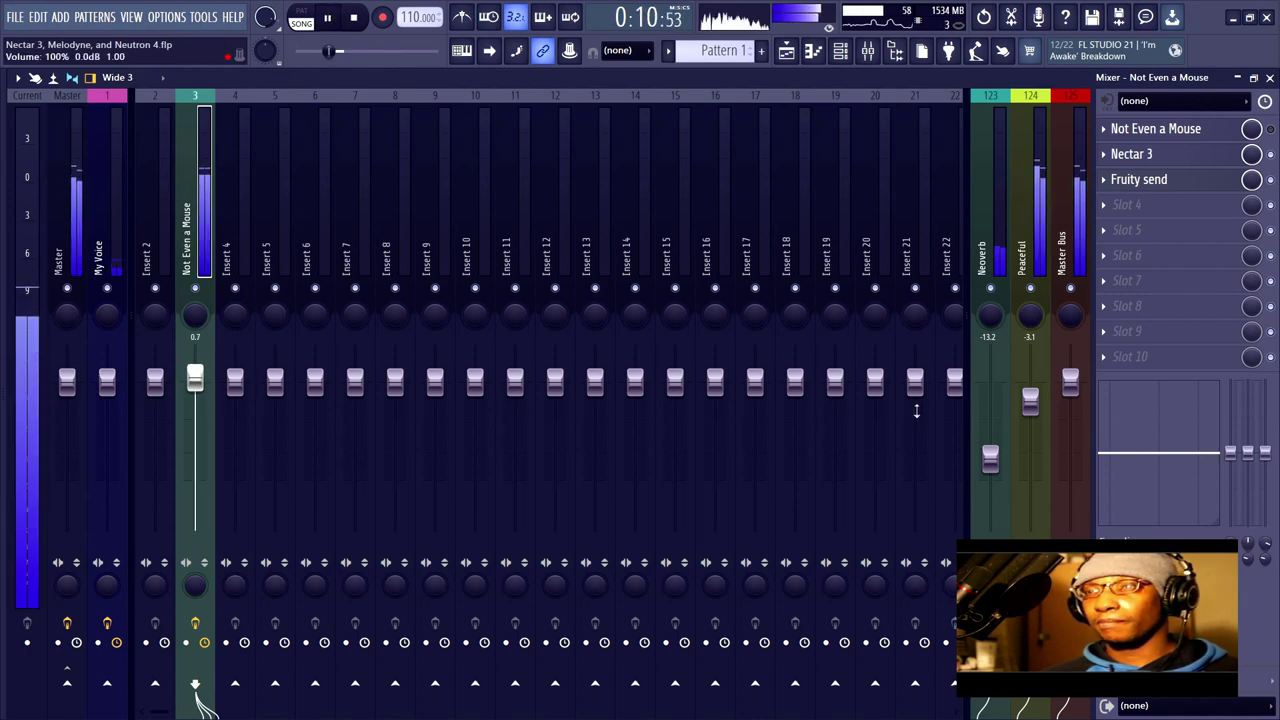
drag(990, 458, 990, 470)
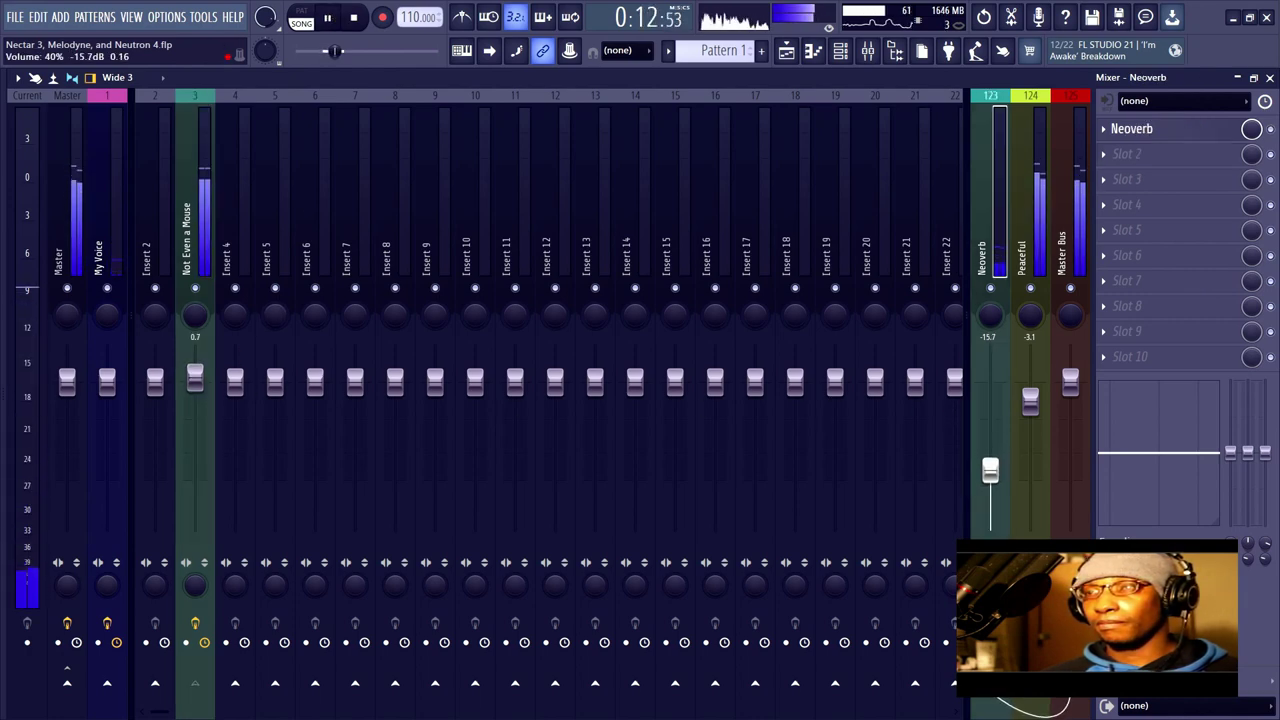
drag(990, 470, 990, 448)
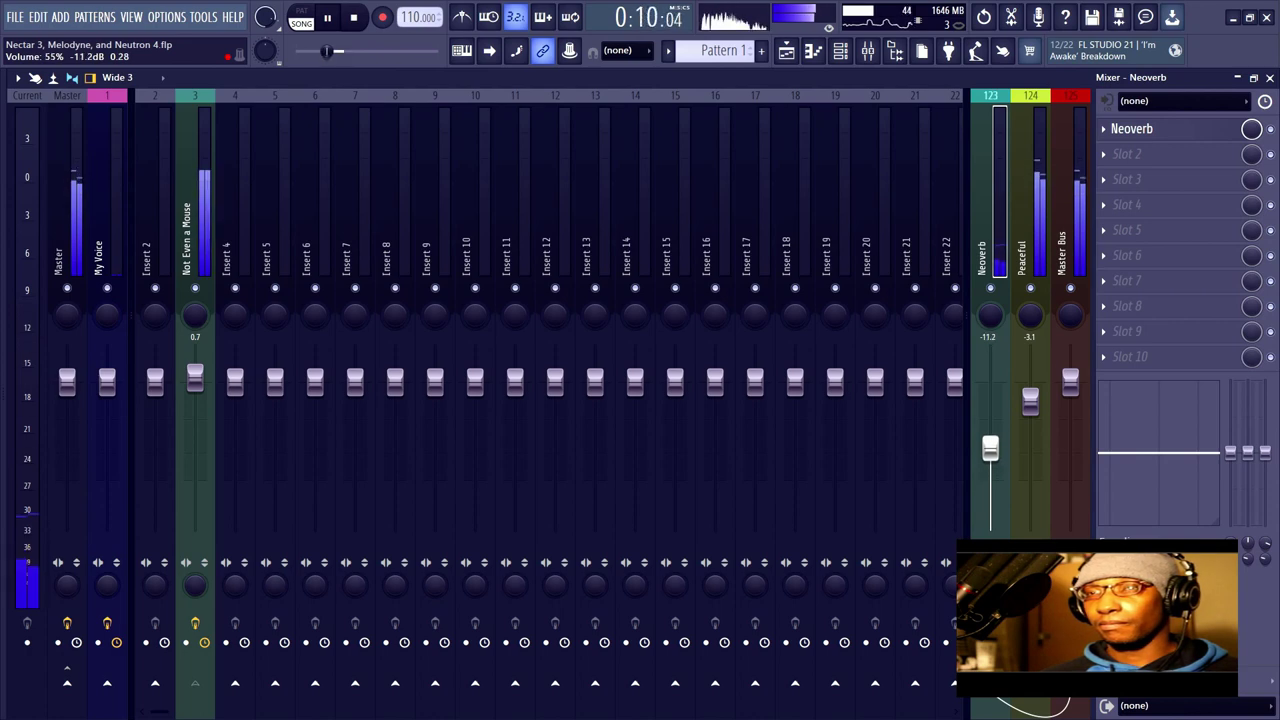
Step: Set the Not Even a Mouse track's volume to -0.9 dB and stop playback
click(196, 686)
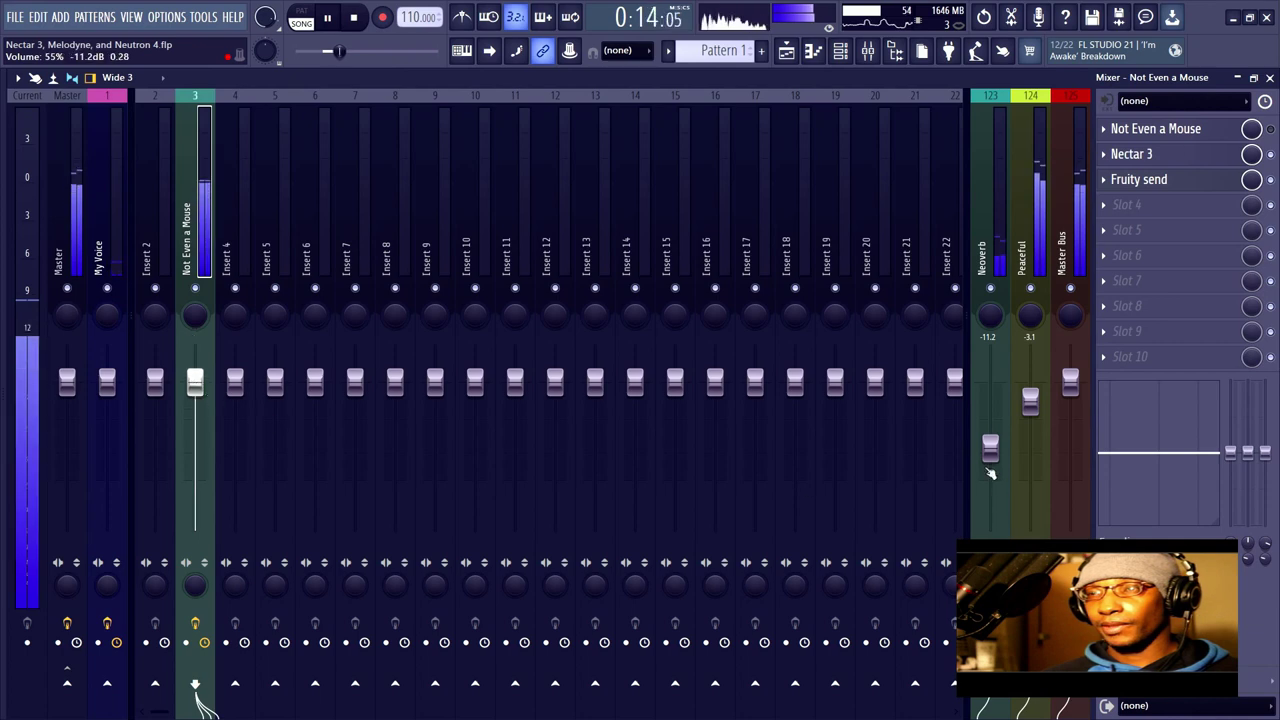
click(990, 200)
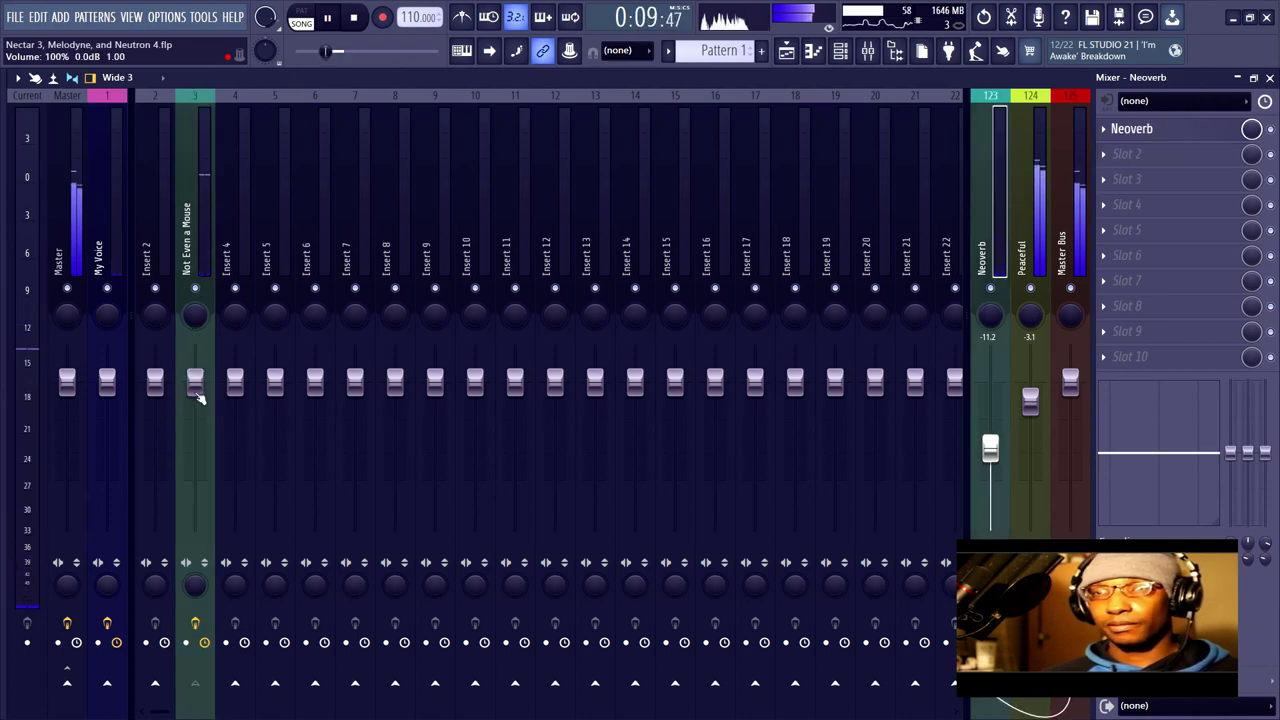
drag(198, 398, 198, 405)
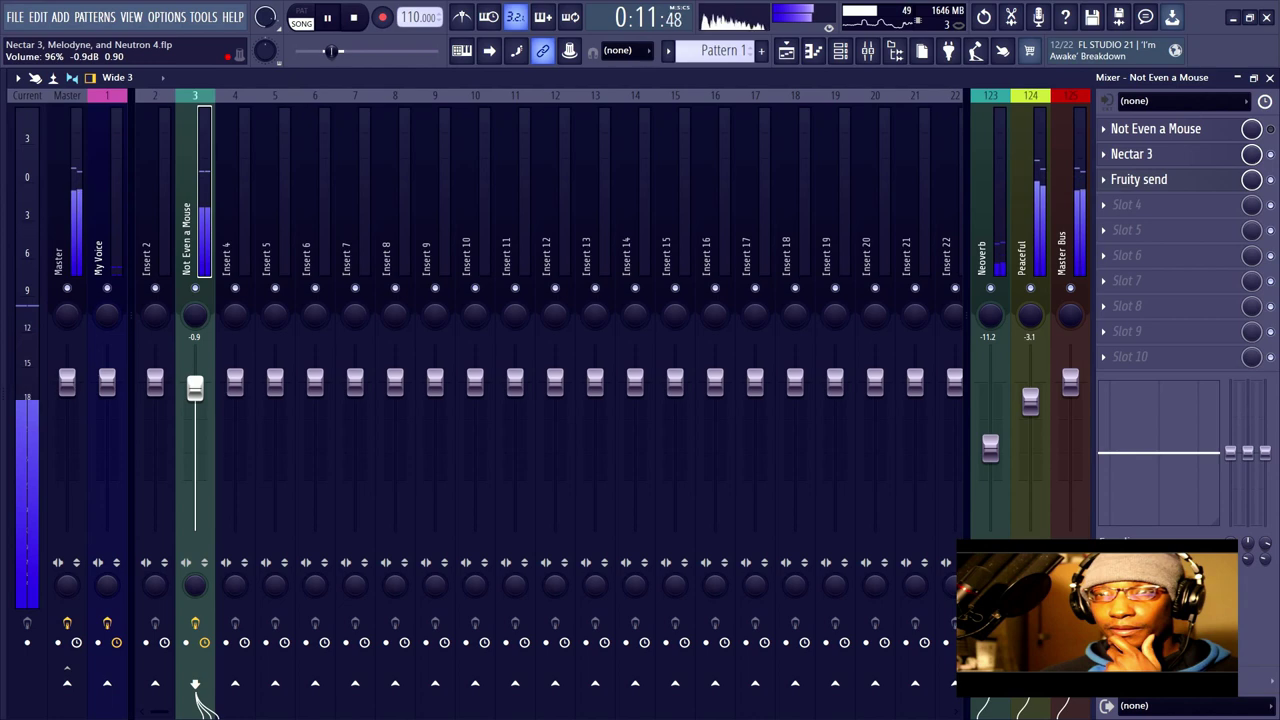
click(366, 22)
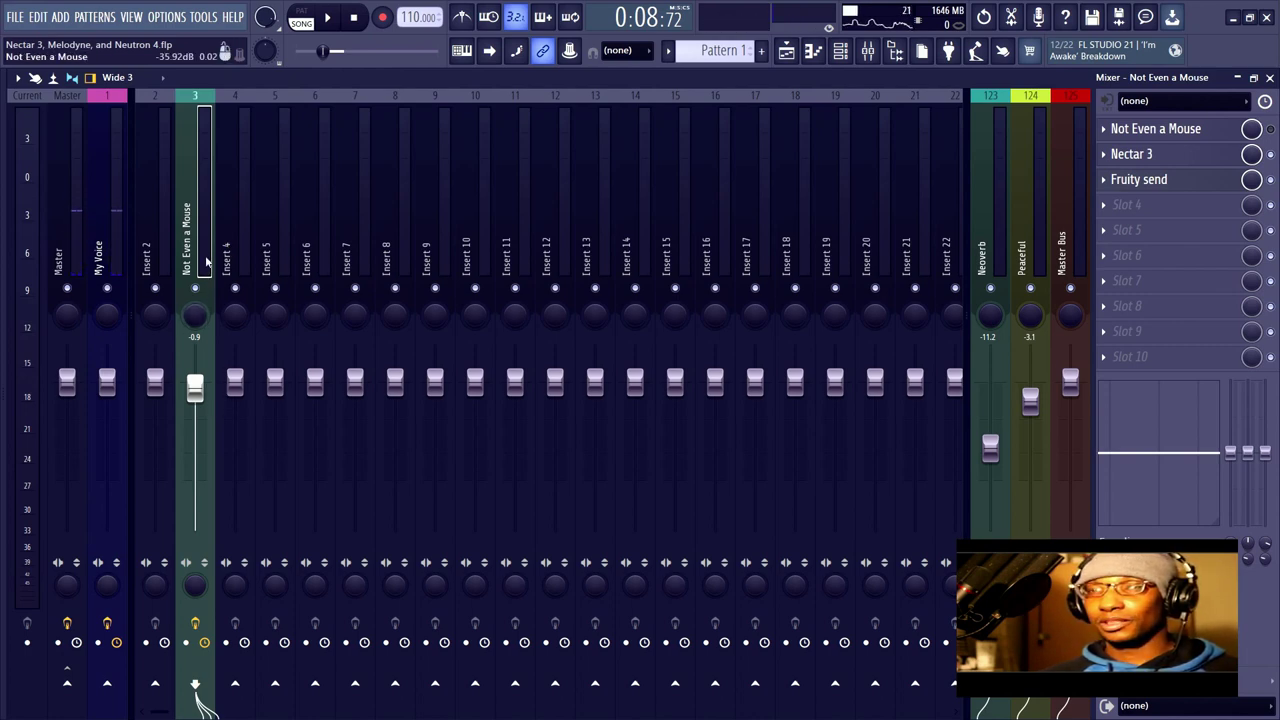
Step: Review the effect chains of the Neoverb, Not Even a Mouse and Peaceful tracks, including Peaceful's Neutron 4 Equalizer bands
click(995, 250)
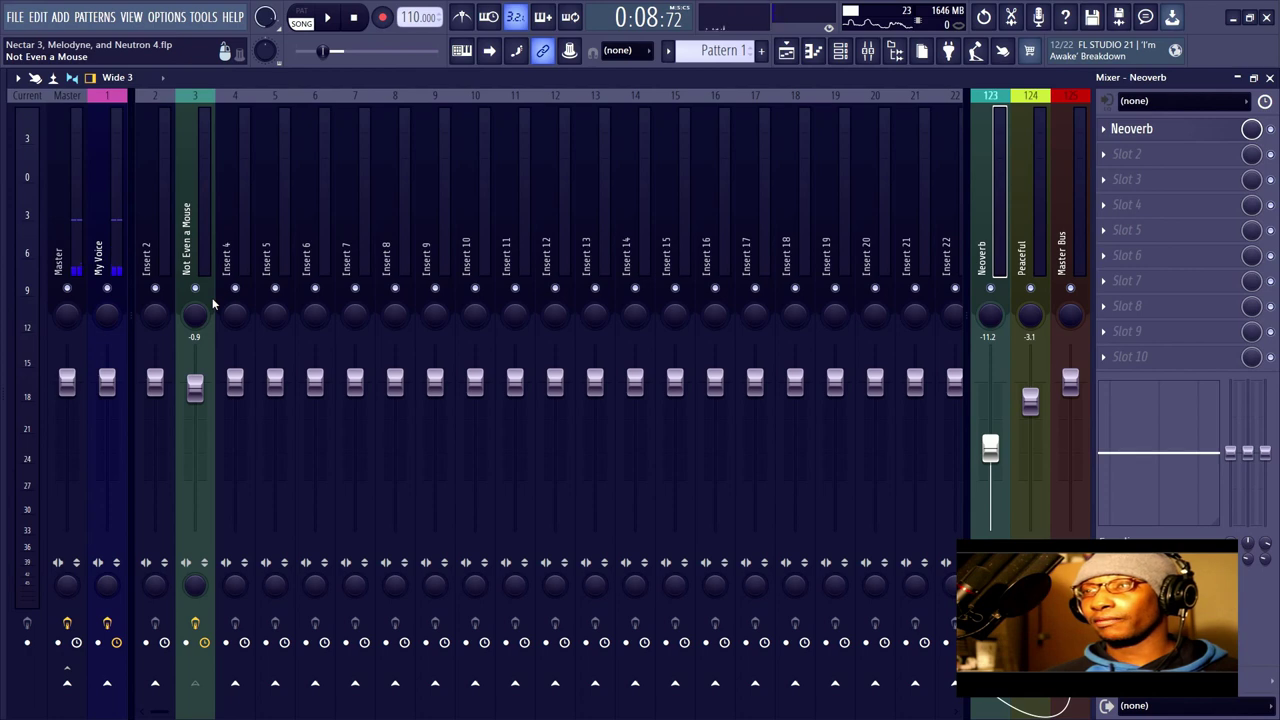
click(1030, 208)
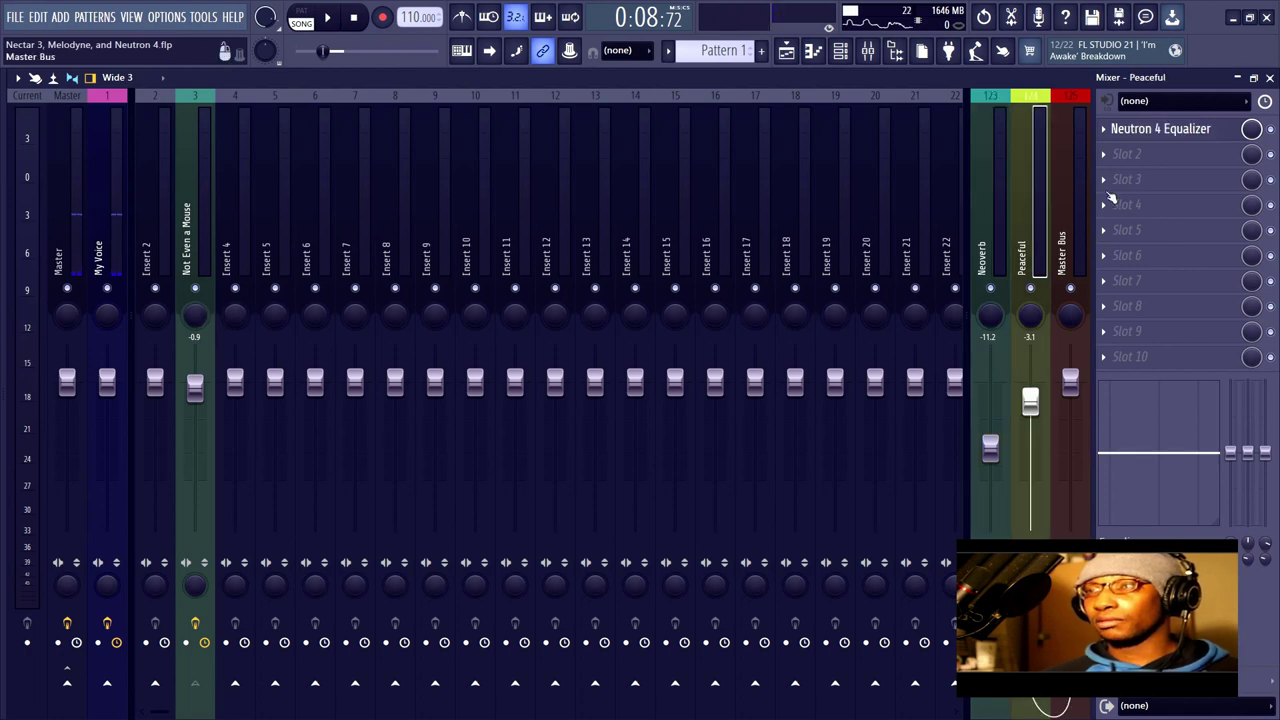
click(200, 195)
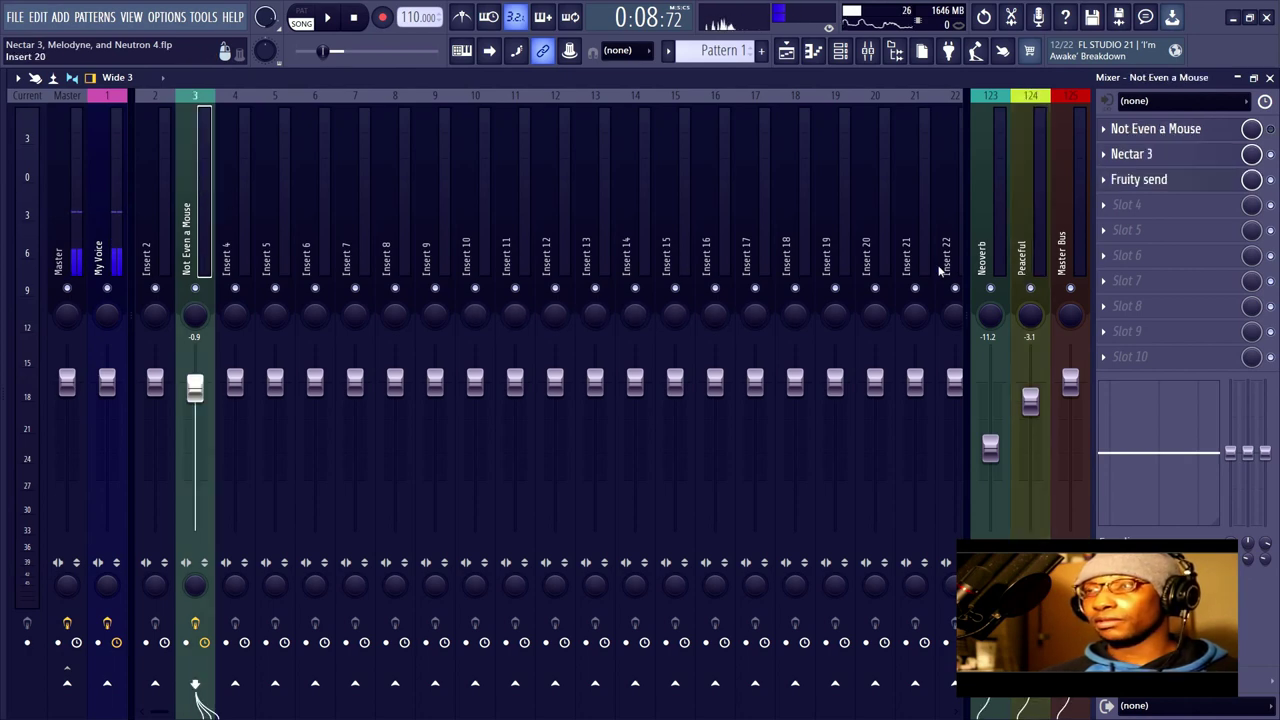
click(990, 240)
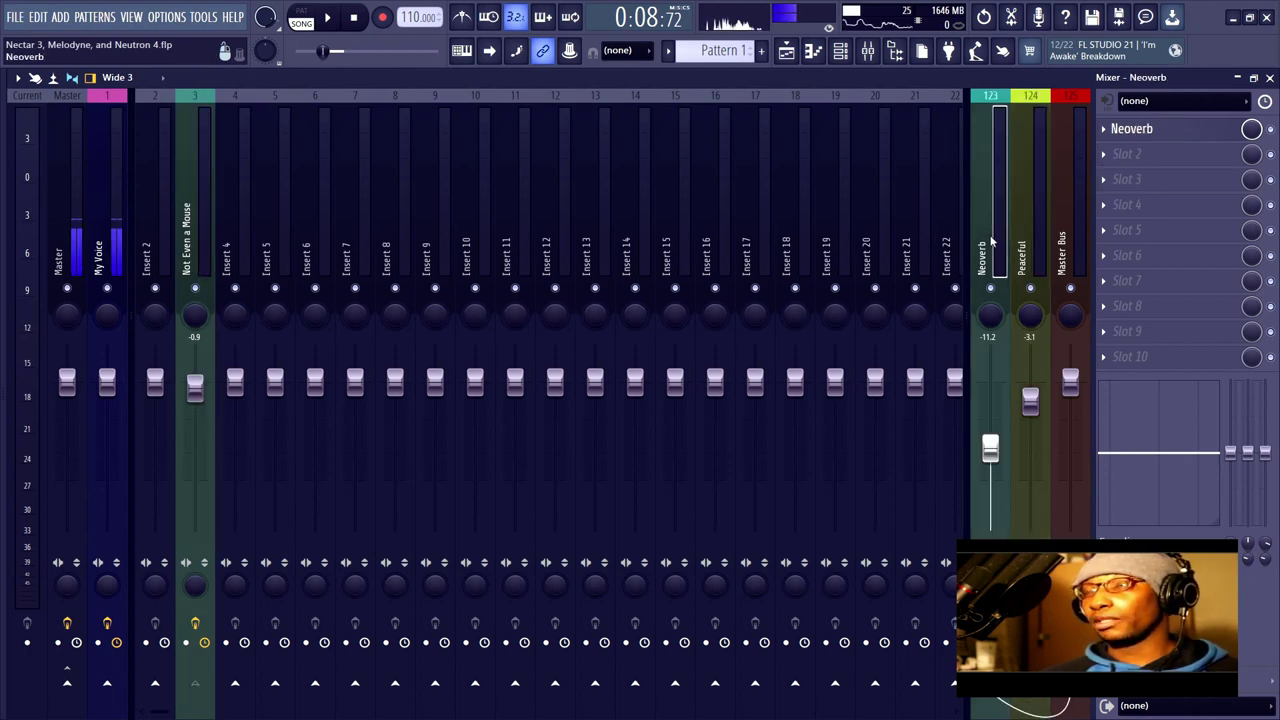
click(1029, 218)
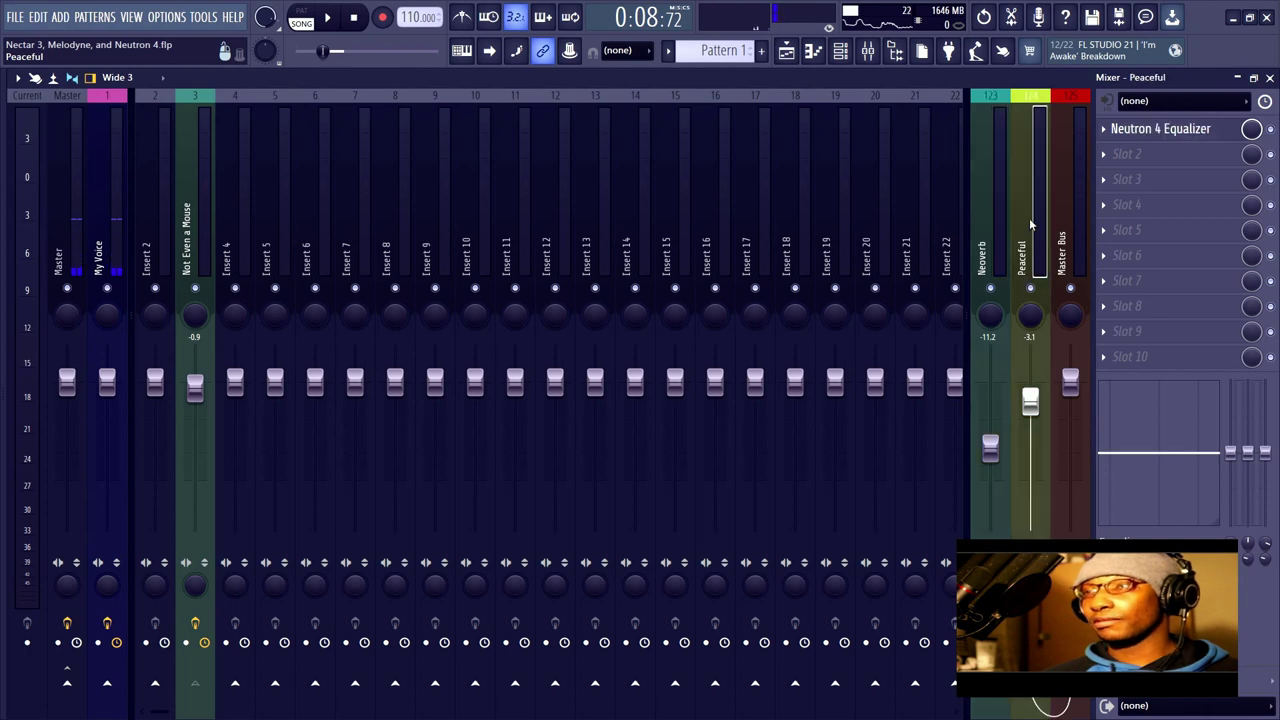
click(1165, 129)
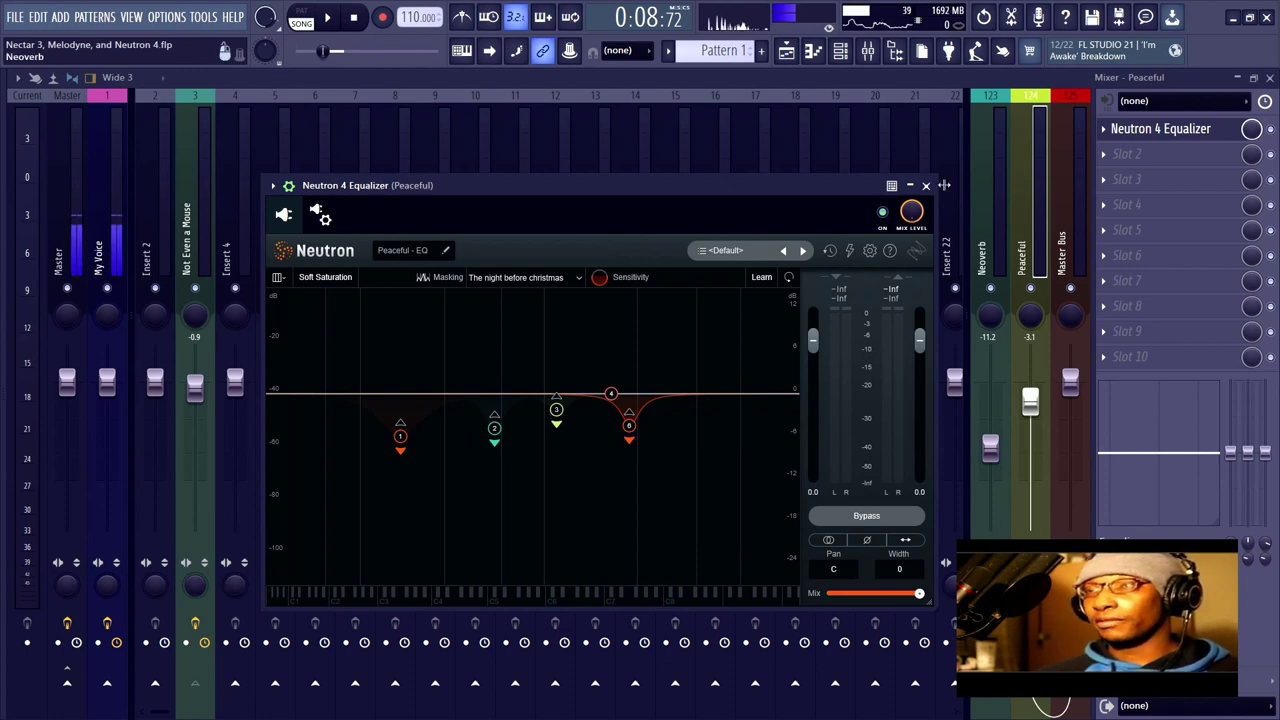
click(926, 186)
Step: Add the Maximus dynamics plugin to the Master Bus track's effect chain after Fruity Balance
click(1068, 180)
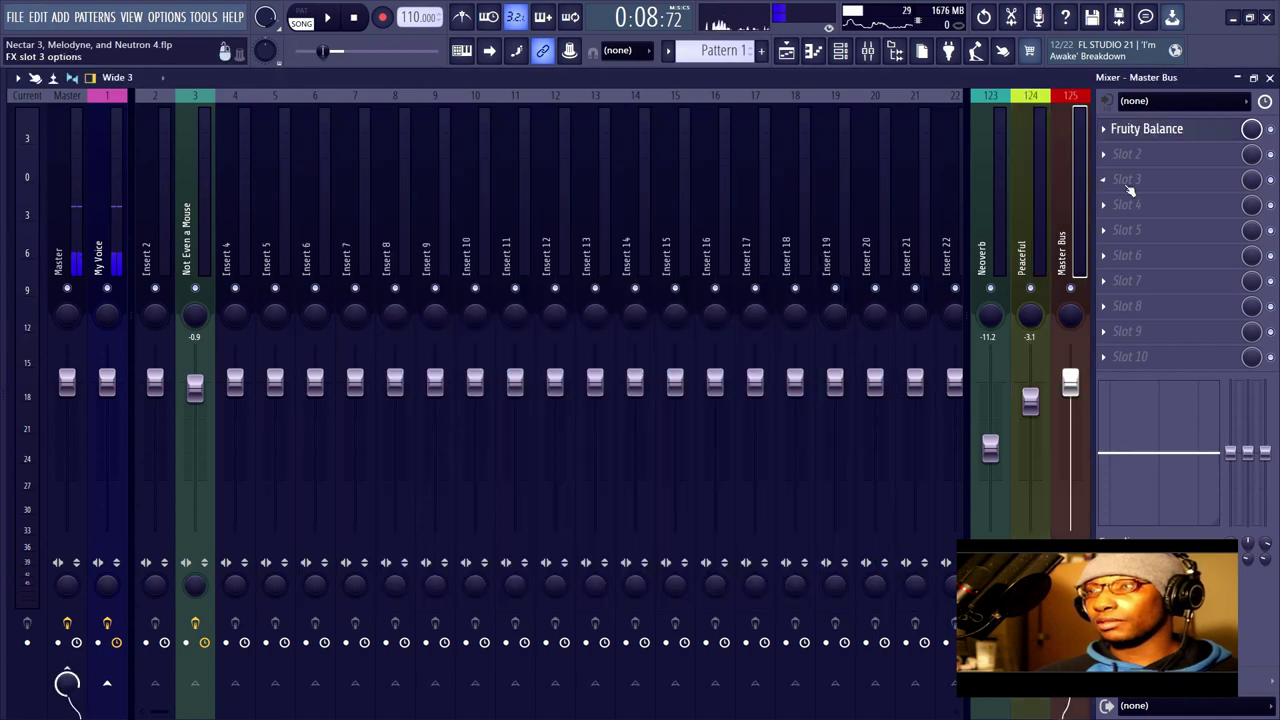
key(alt+p)
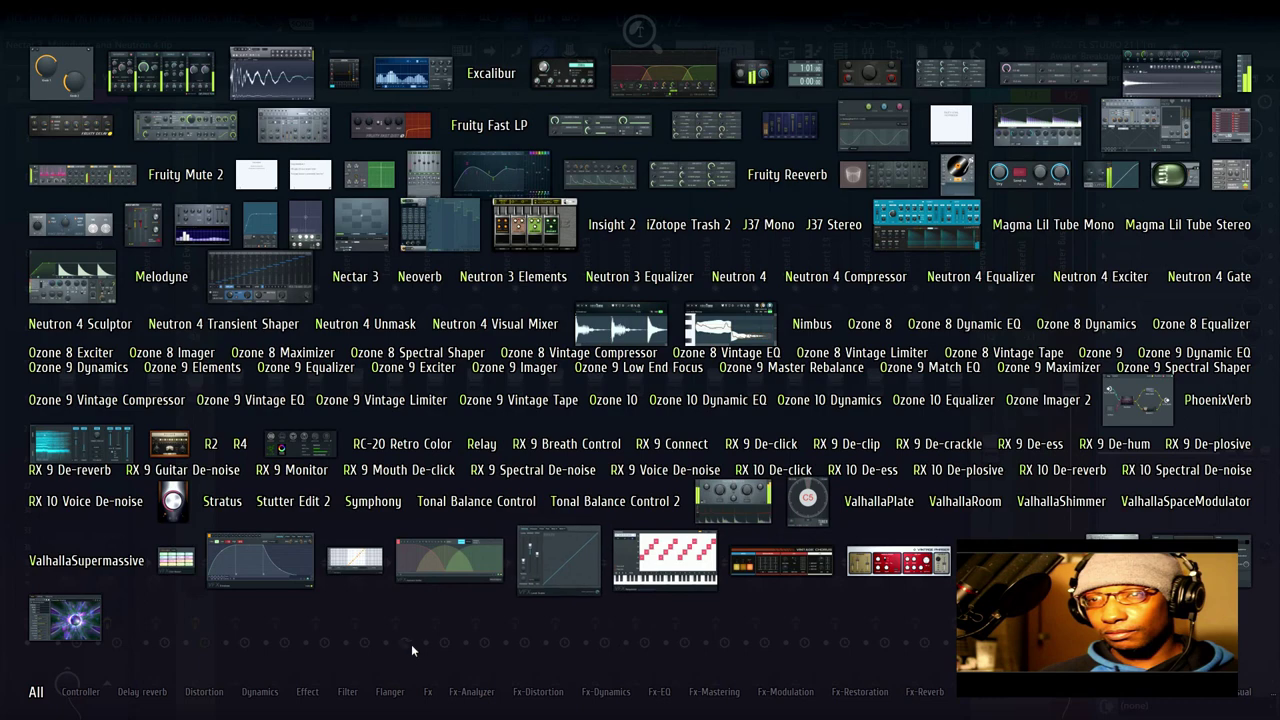
mouse_move(300, 697)
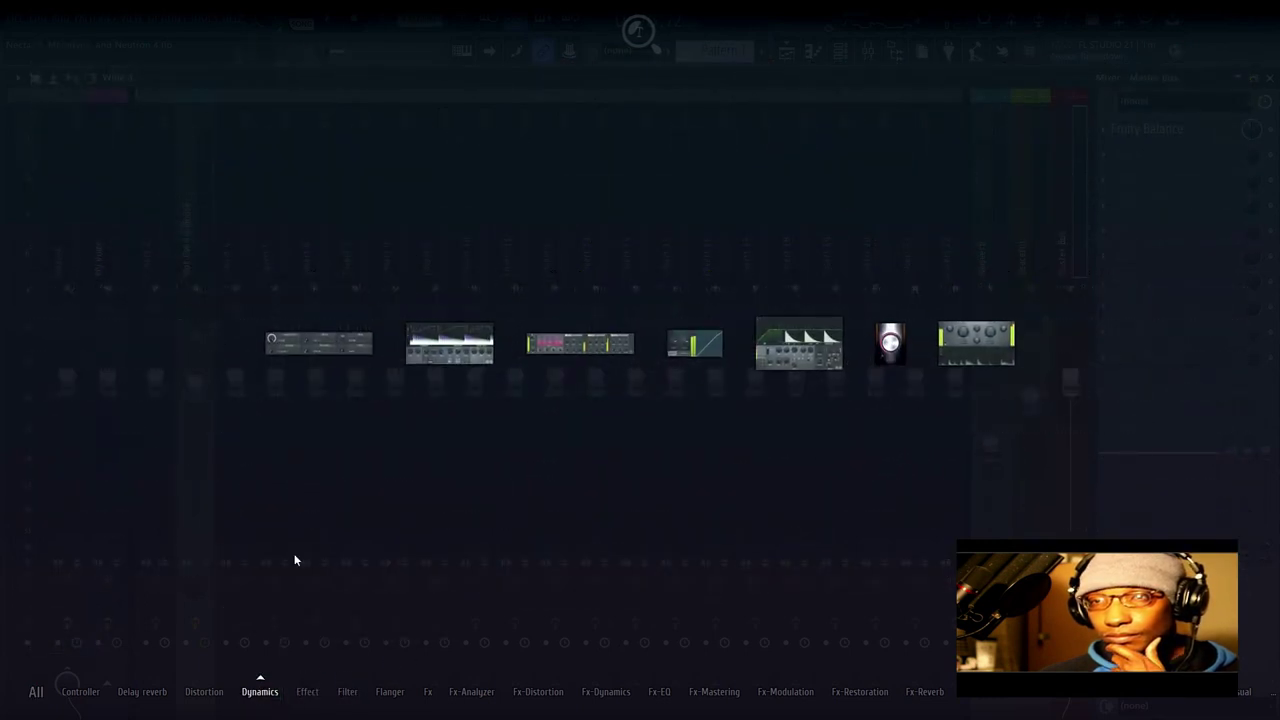
click(774, 325)
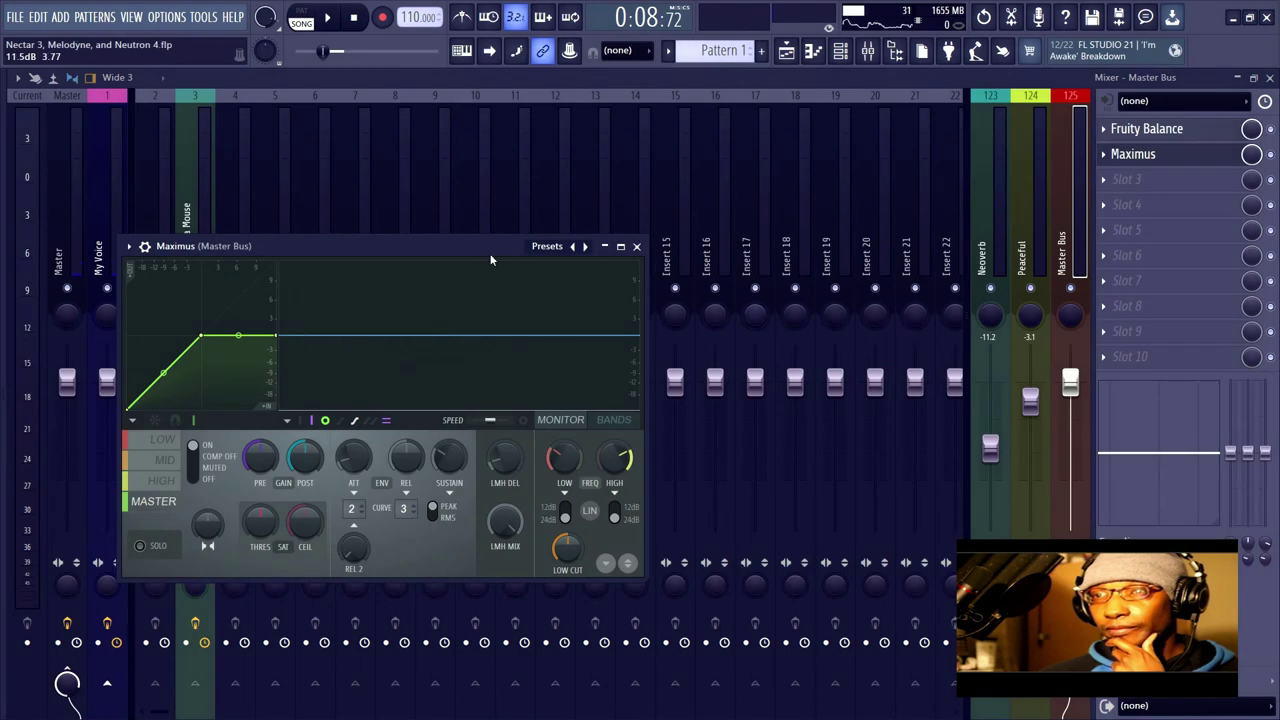
Step: Reposition the Maximus window over the mixer and display the settings of its Mid band
drag(493, 246, 537, 239)
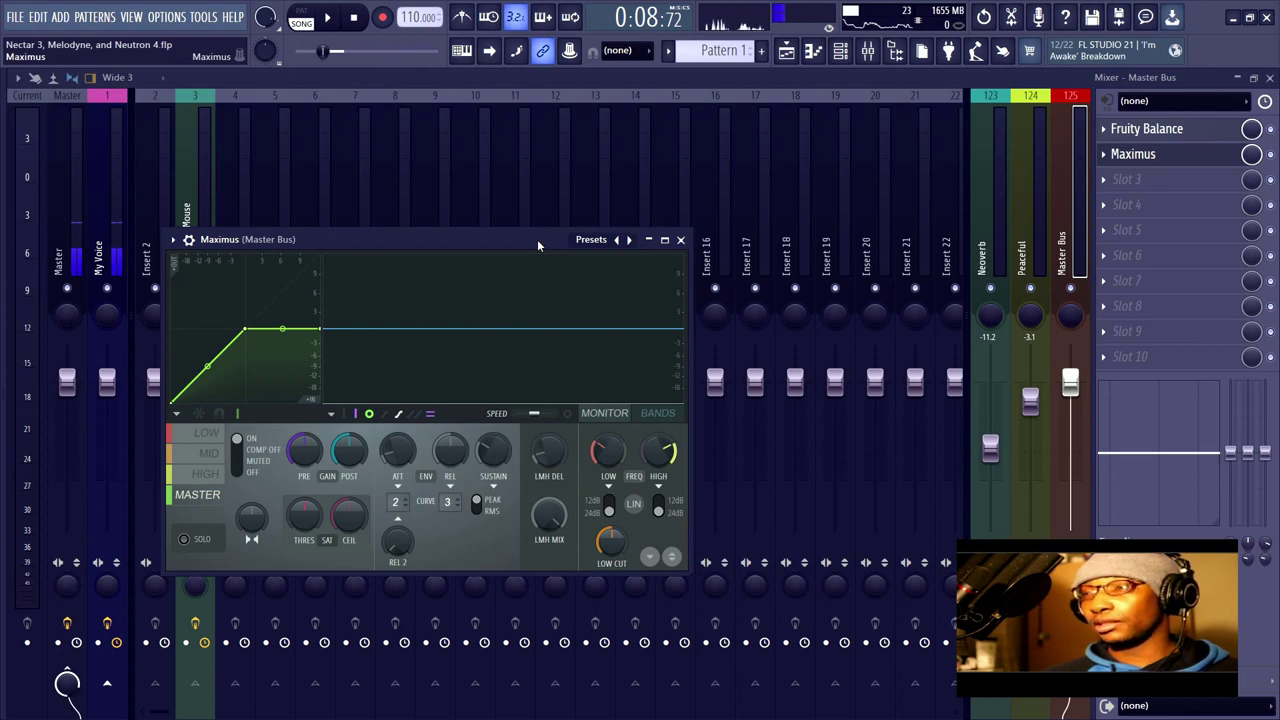
drag(537, 239, 632, 201)
click(303, 416)
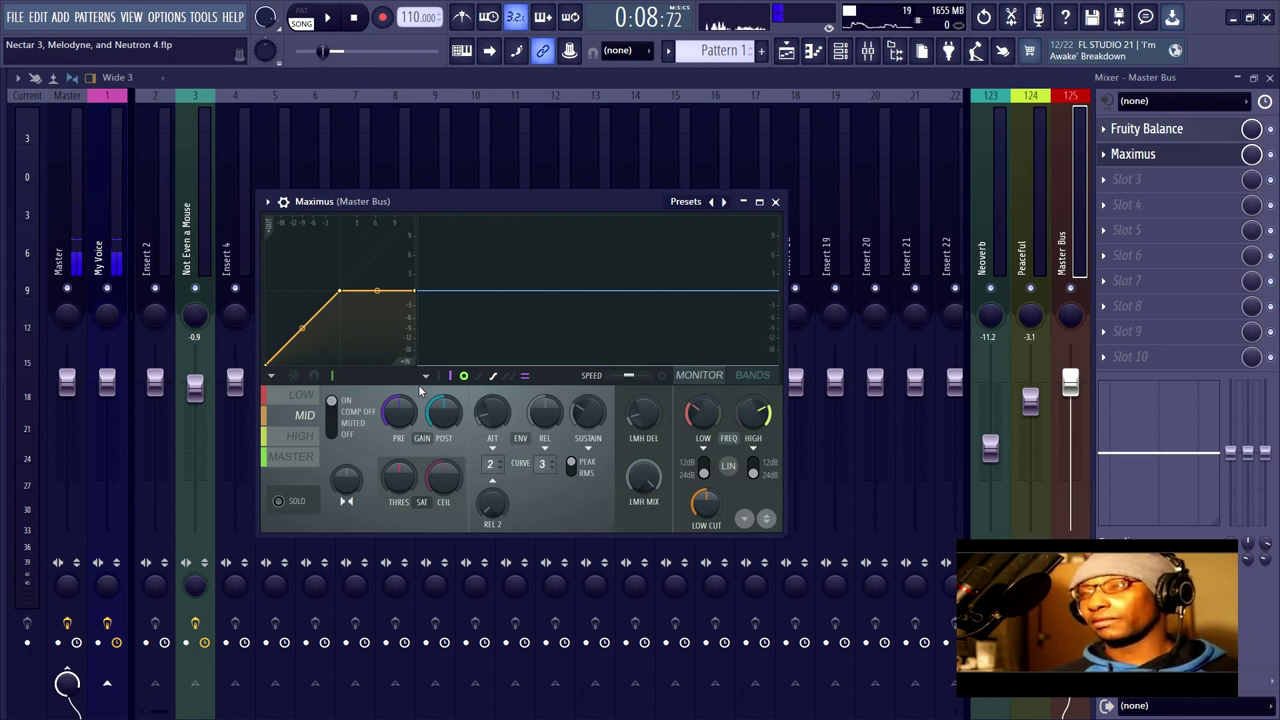
Step: Examine Nectar 3's EQ 2 on Not Even a Mouse, the Neoverb track's effects, and Neutron 4 Equalizer on Peaceful
click(205, 230)
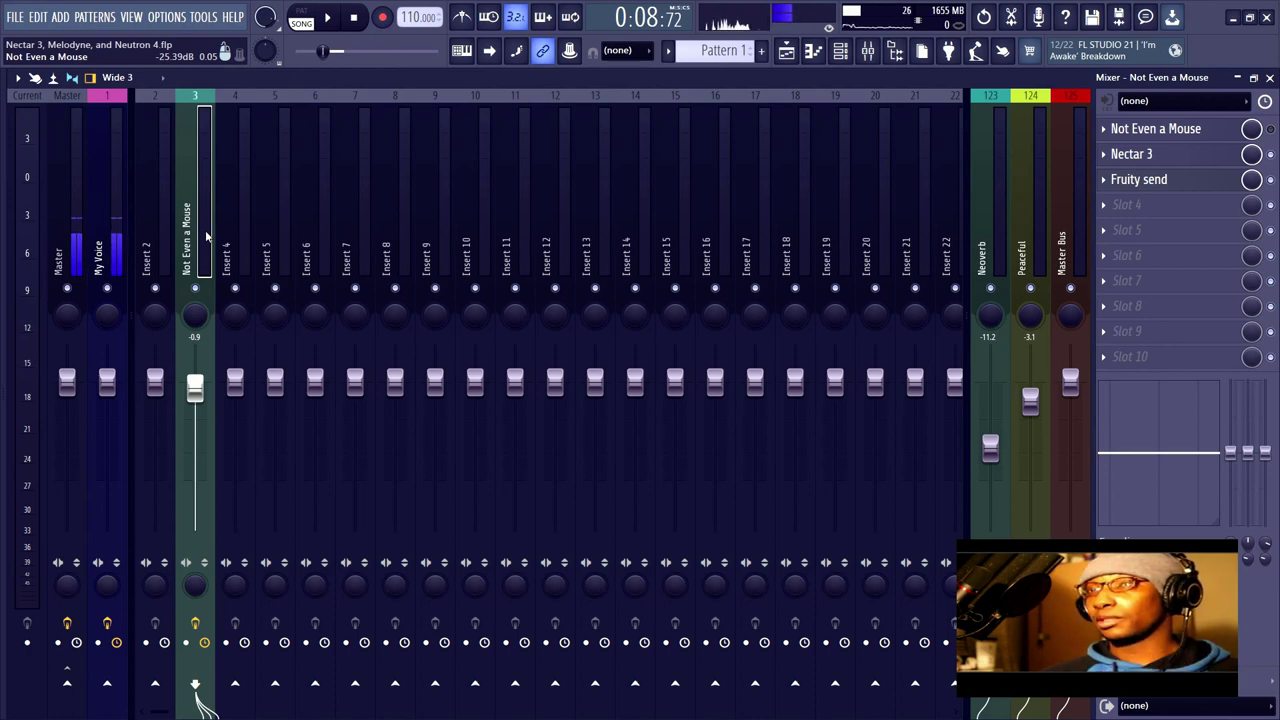
click(1176, 158)
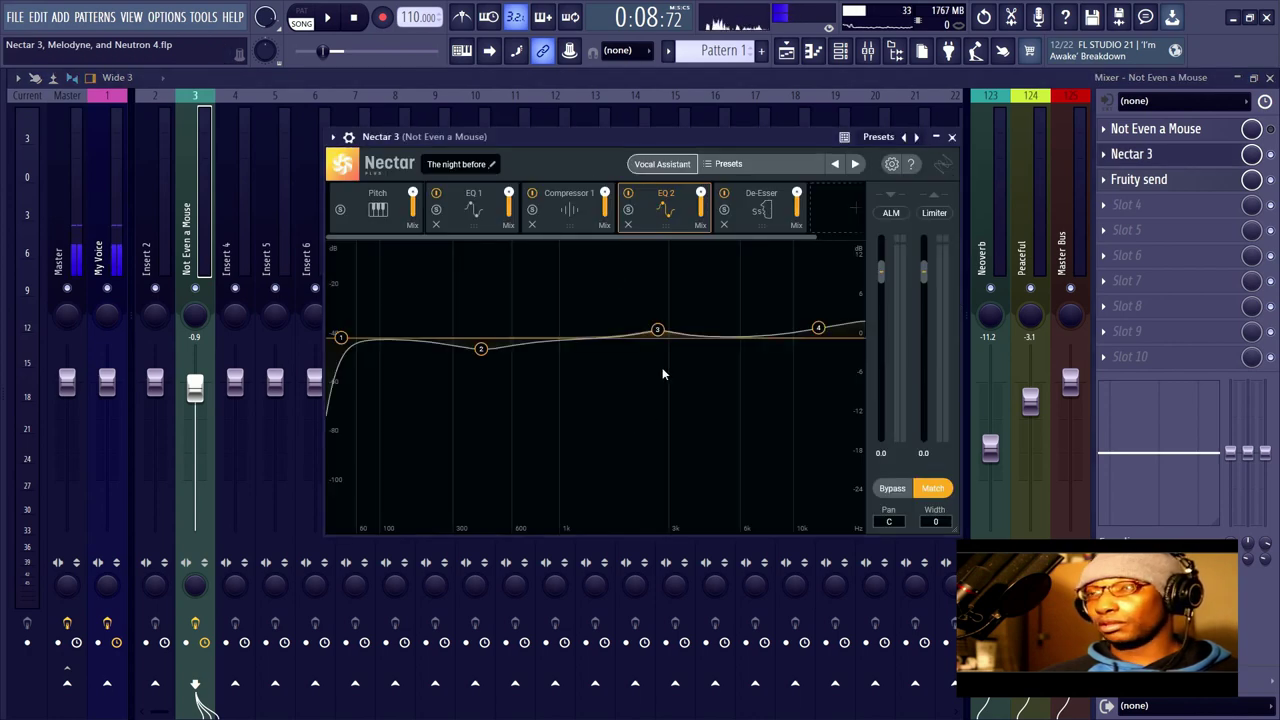
click(951, 137)
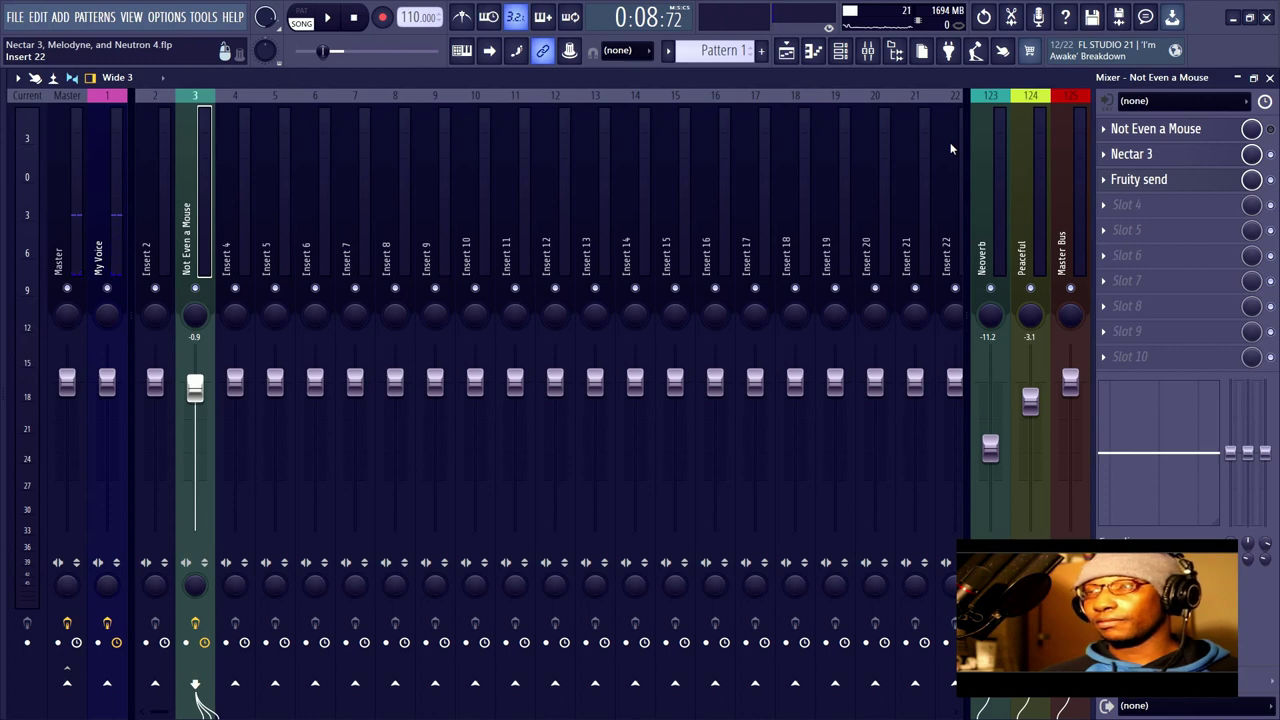
click(993, 236)
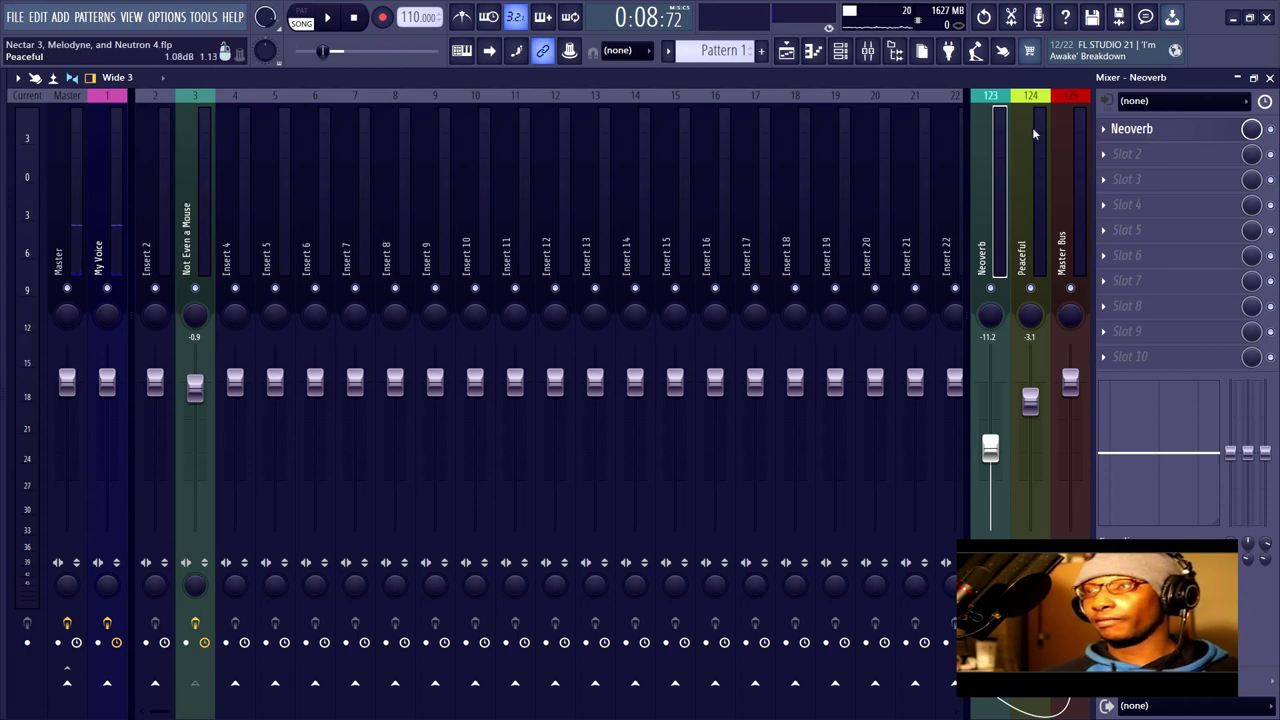
key(Right)
click(1172, 133)
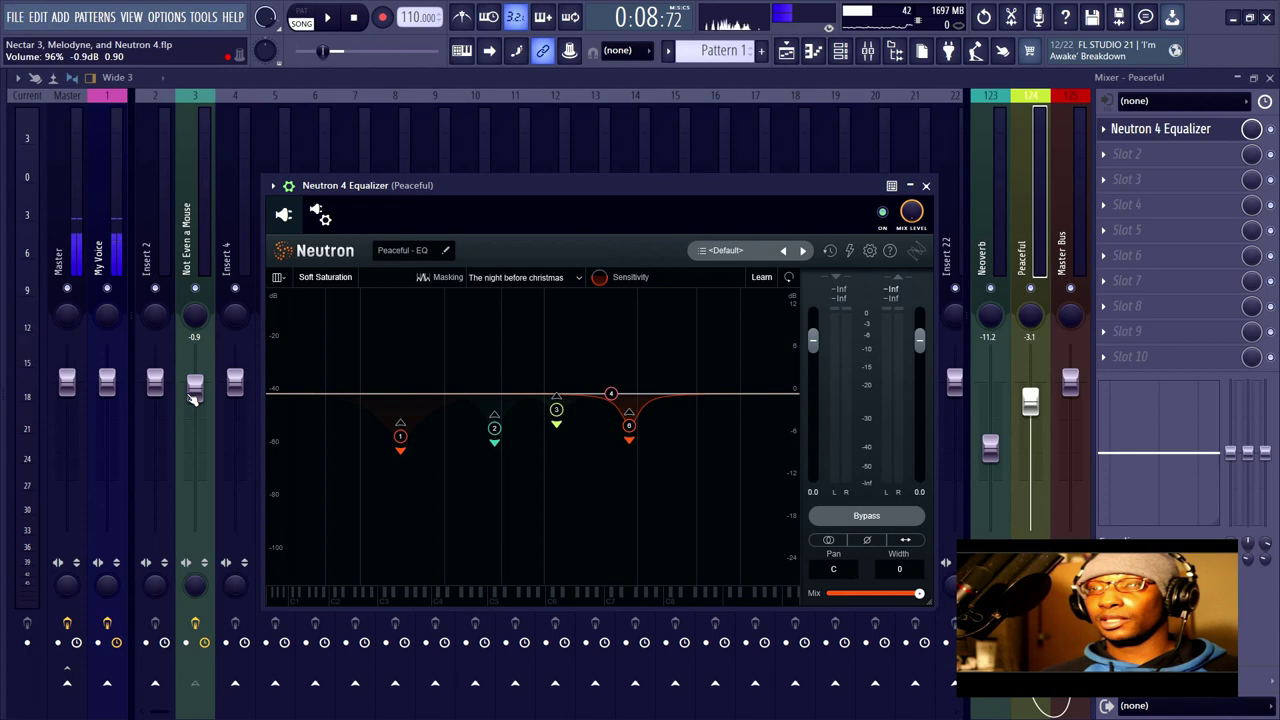
click(925, 186)
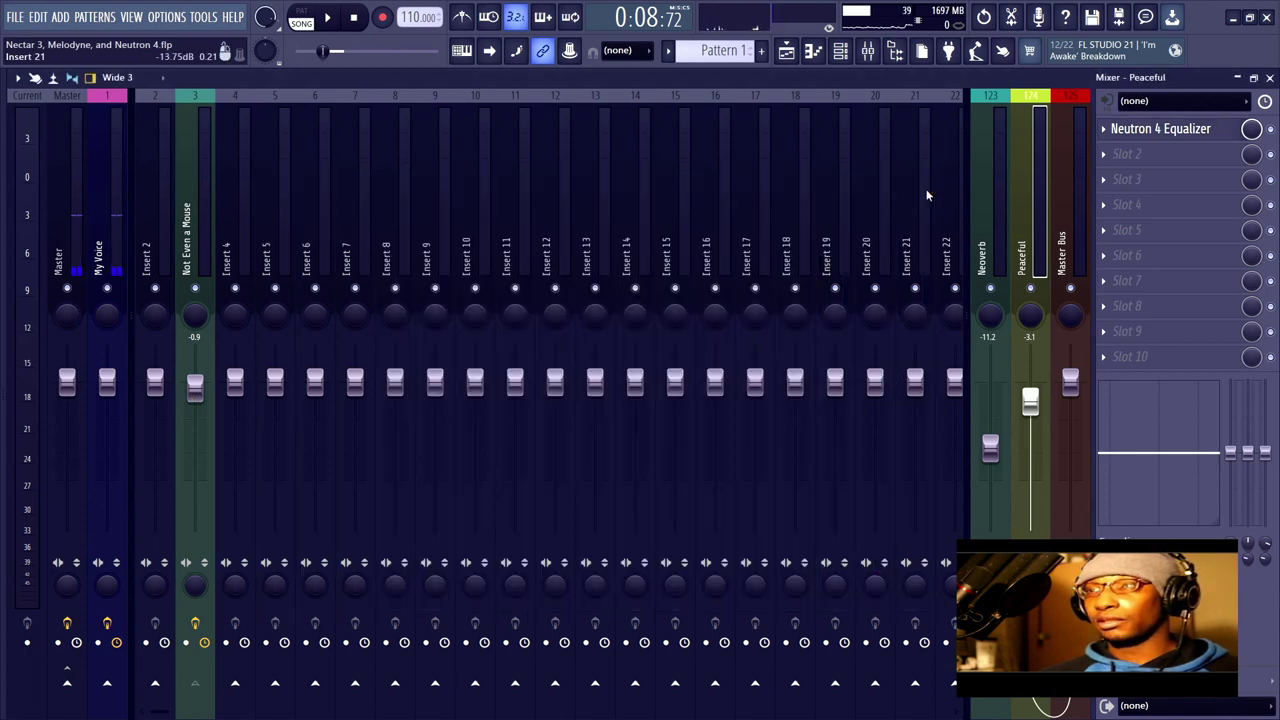
Step: Look through the plugin list for the Master Bus's third effect slot, dismiss it, and return to the Not Even a Mouse effect chain
click(1065, 179)
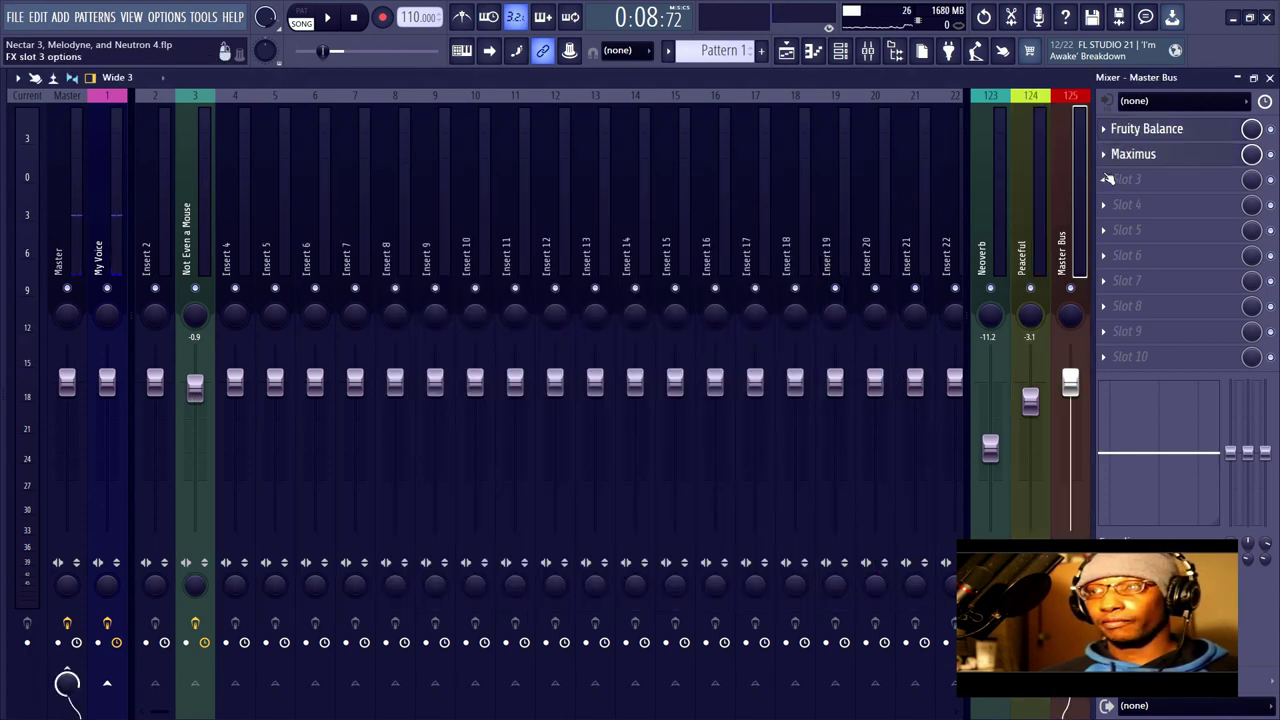
click(1108, 178)
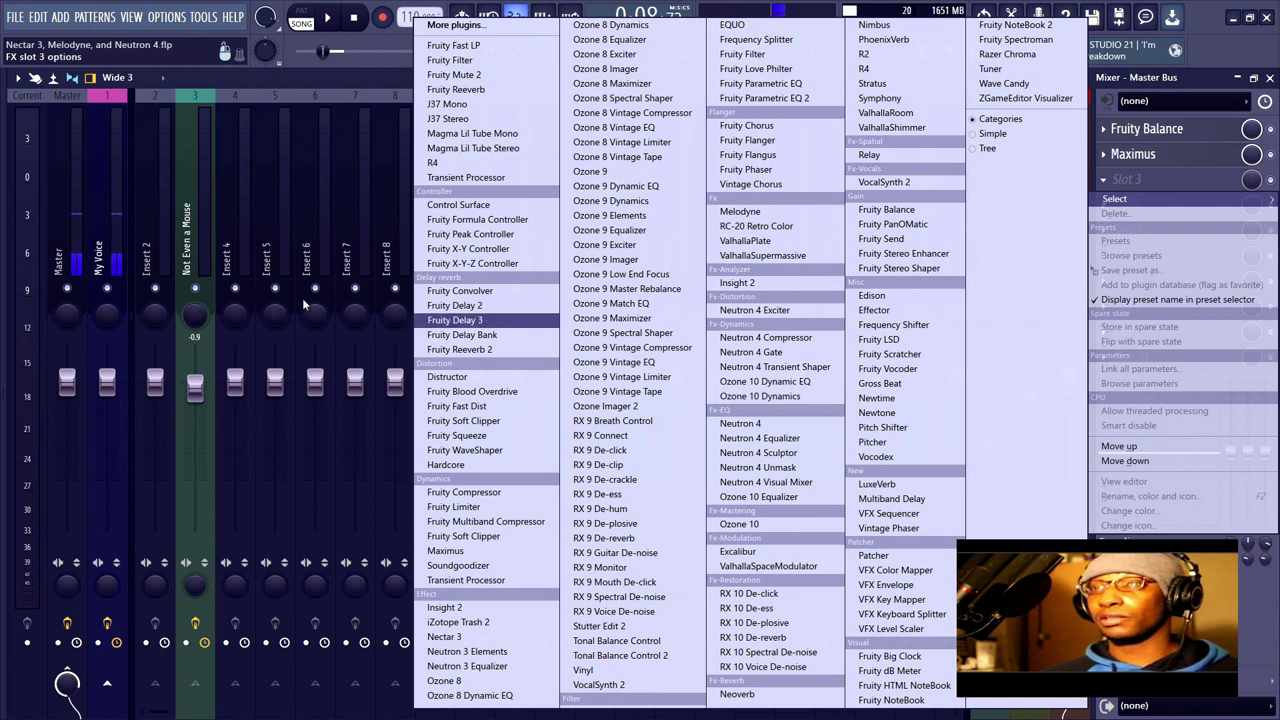
click(212, 207)
click(213, 210)
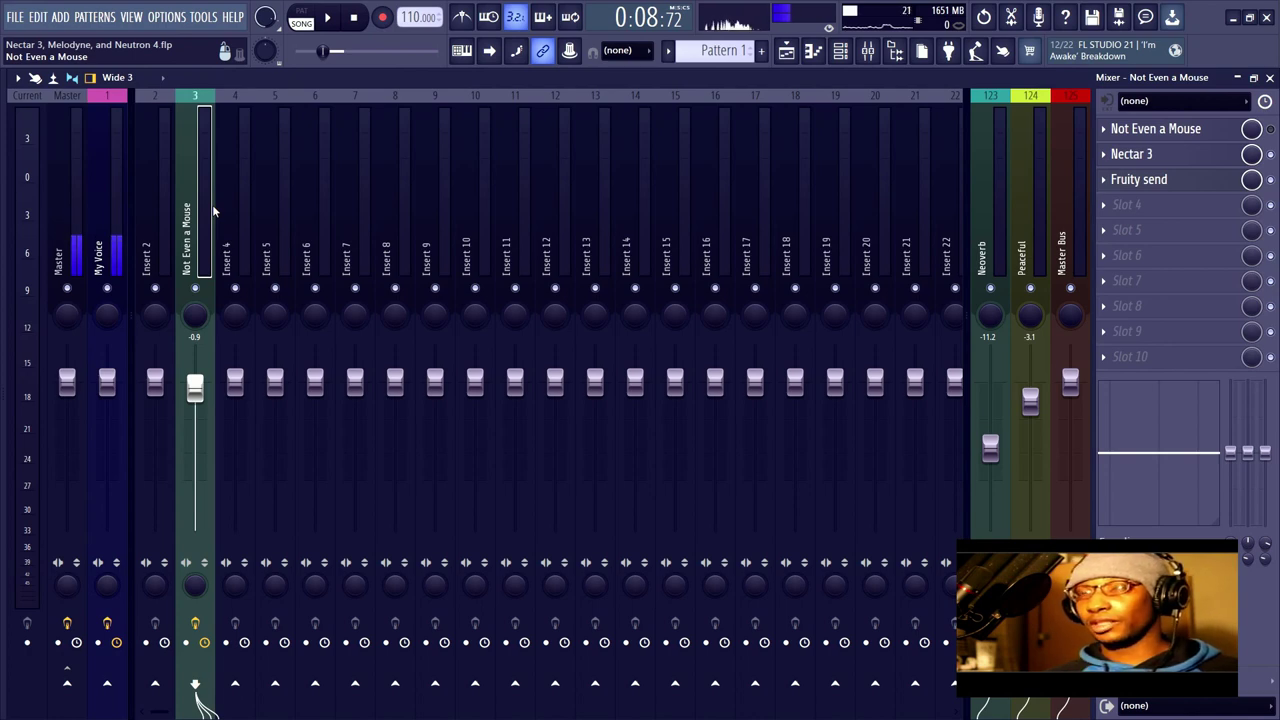
key(Left)
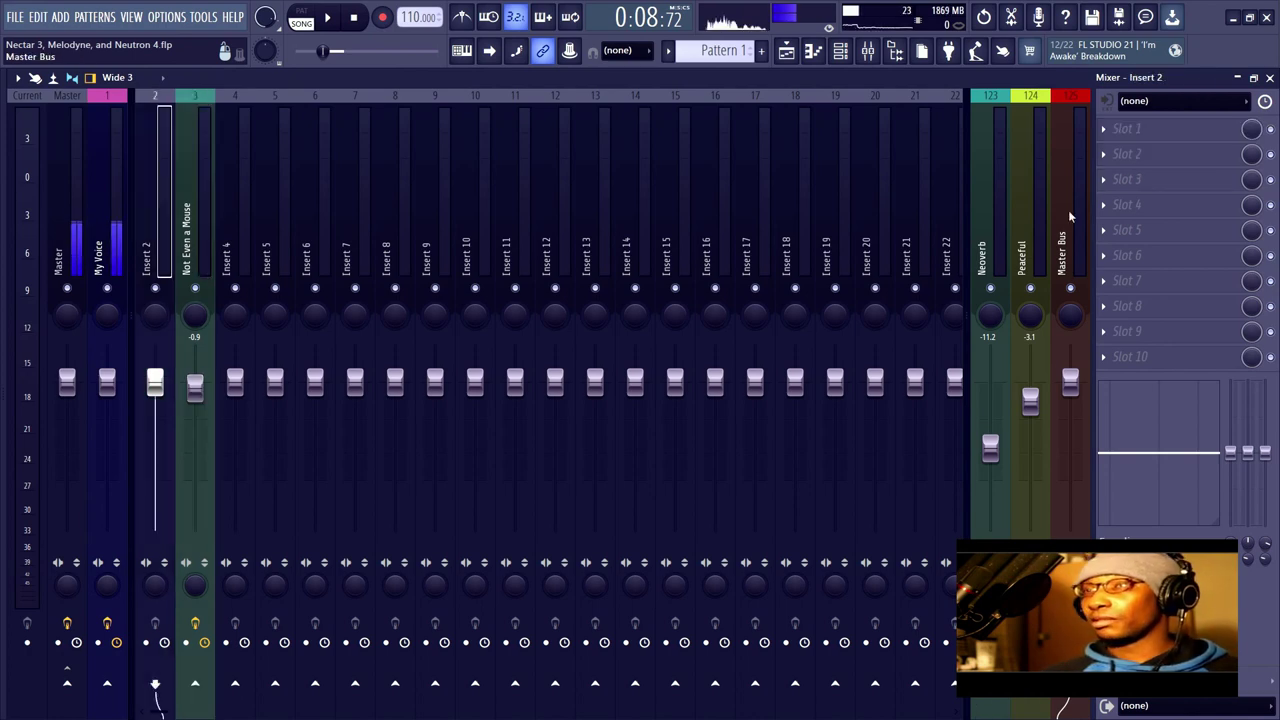